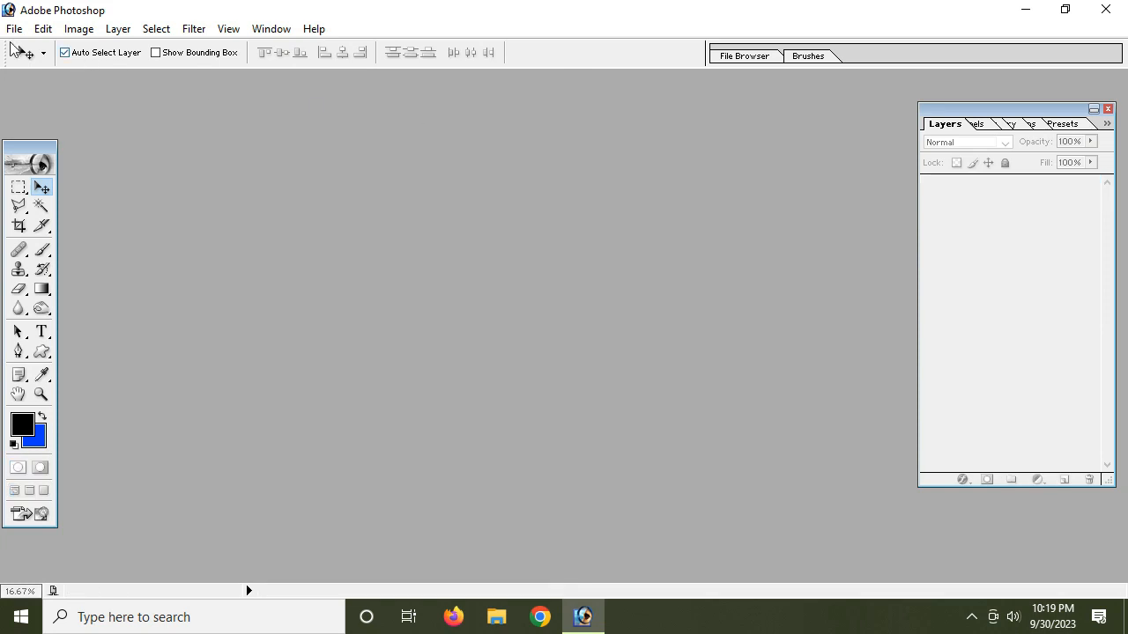
Create a new A4 document in RGB Color with white contents and move its window towards the middle of the workspace
left_click(14, 28)
left_click(35, 48)
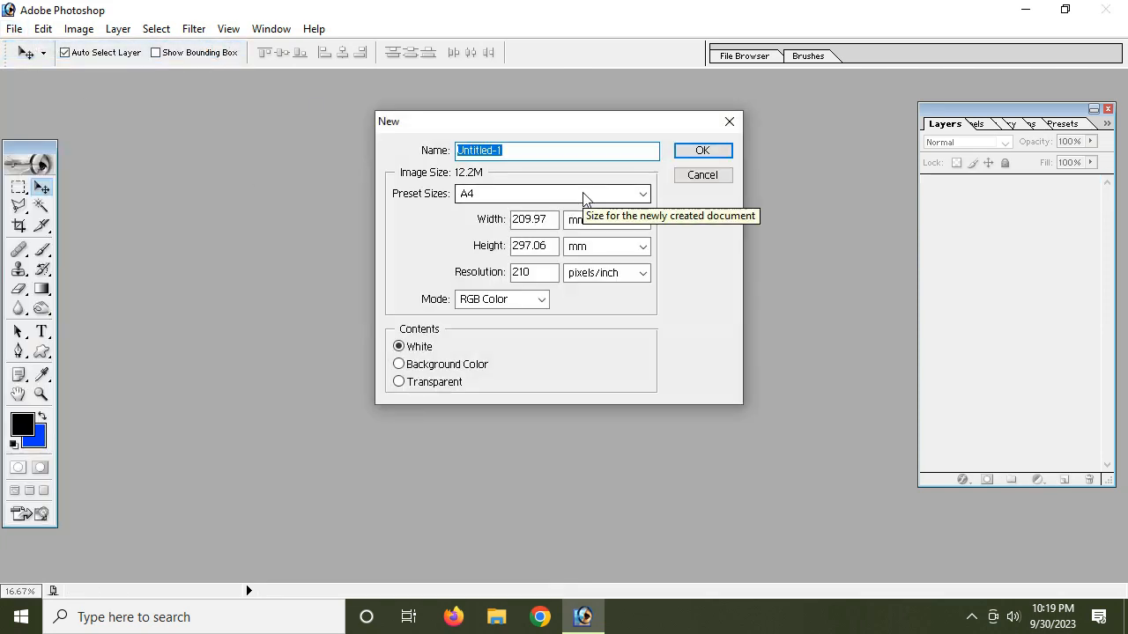
left_click(703, 151)
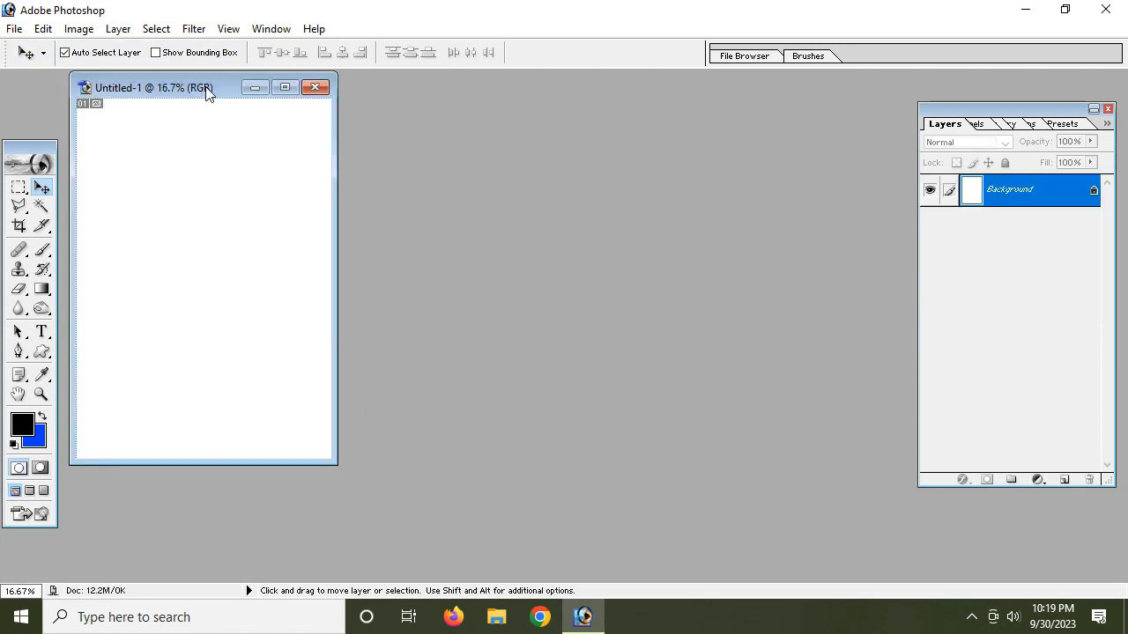
left_click_drag(206, 94, 472, 123)
Add left-aligned text near the page's upper part reading "Photoshop", "7.0" and "1st tutorial" on three lines
left_click(41, 331)
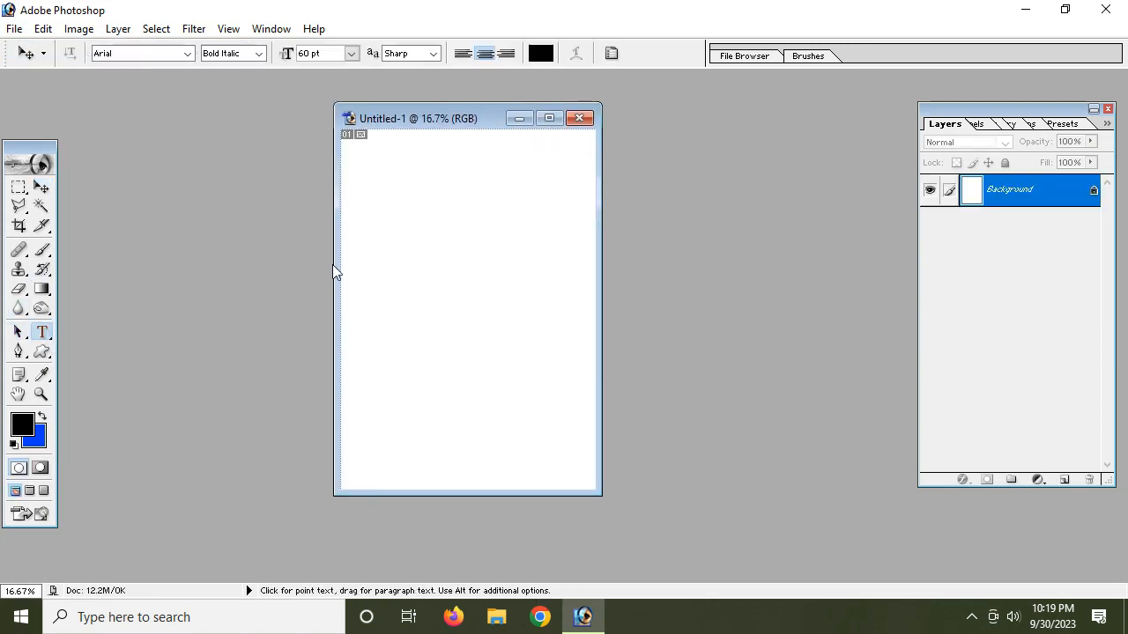
left_click(385, 224)
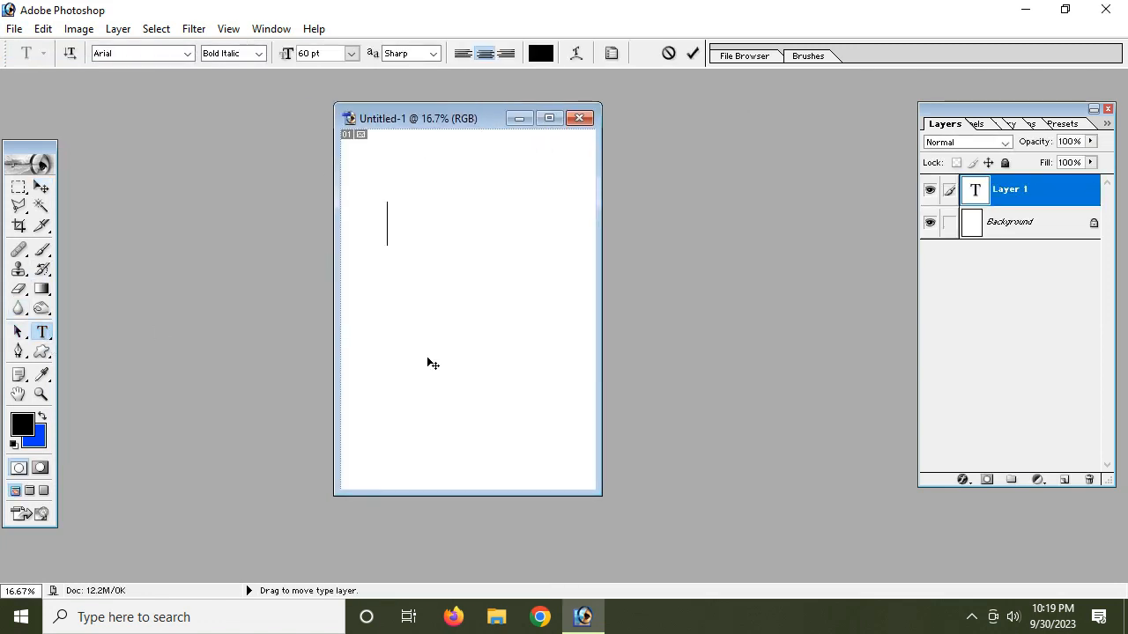
type("Photosh")
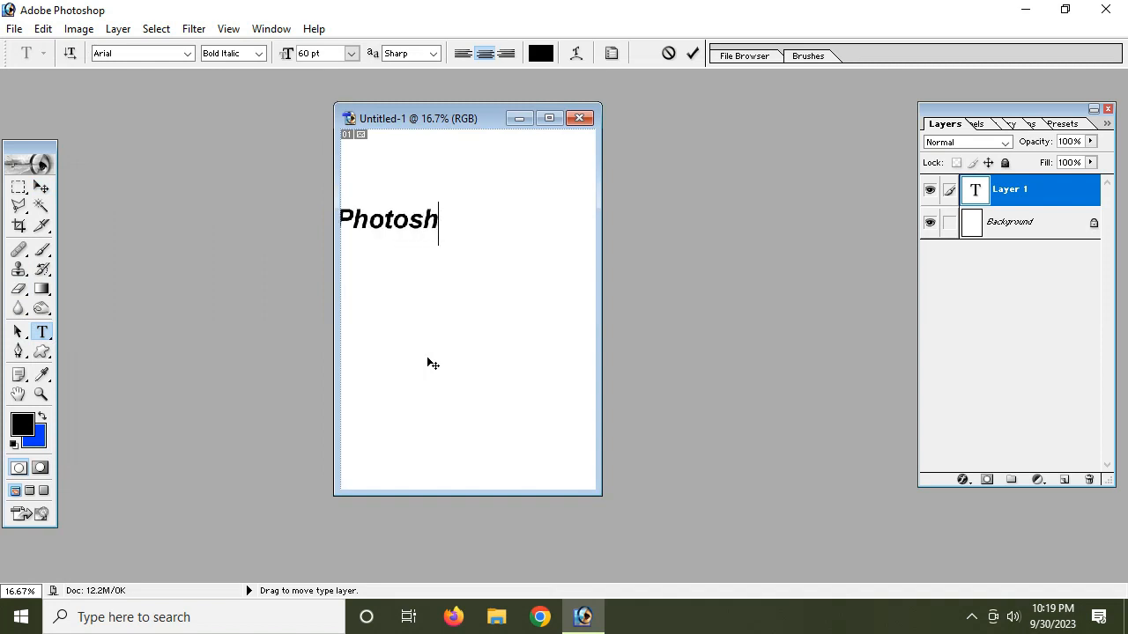
type("op")
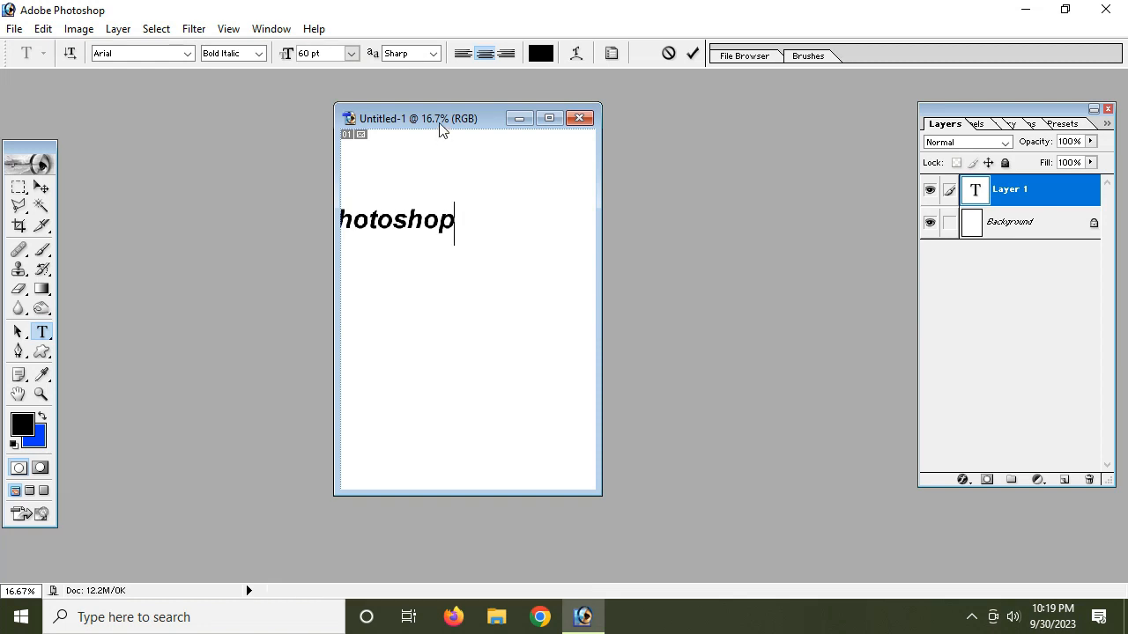
left_click(457, 54)
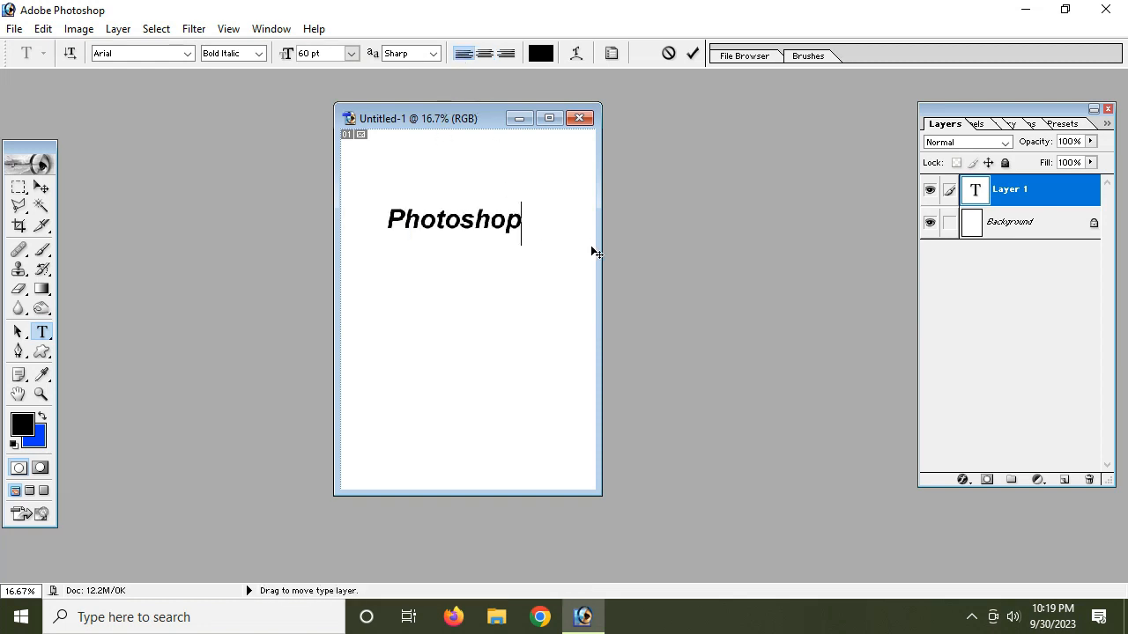
key("Return")
type("7.0")
key("Return")
type("1st")
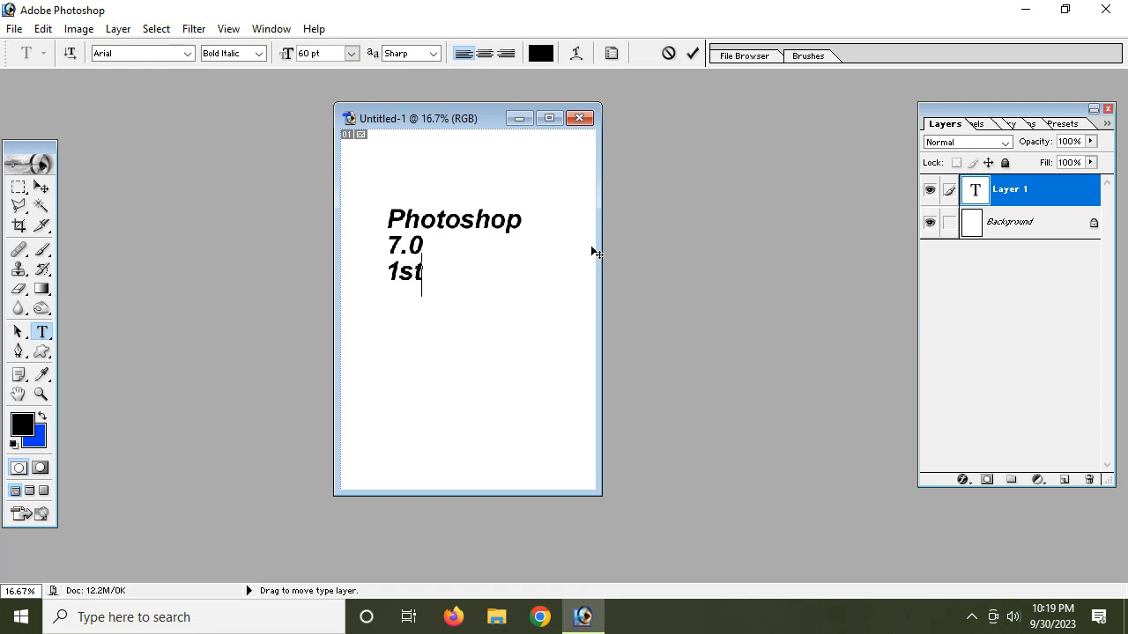
type(" tutorial")
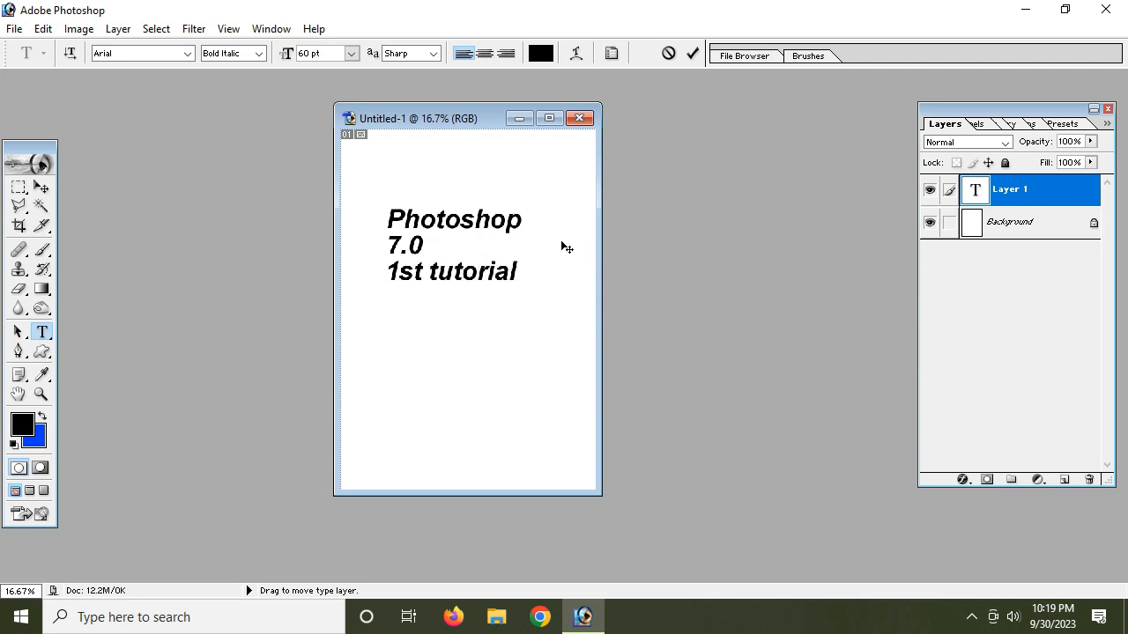
Delete all of the three-line "Photoshop 7.0 1st tutorial" text and leave text editing
left_click_drag(525, 294, 360, 191)
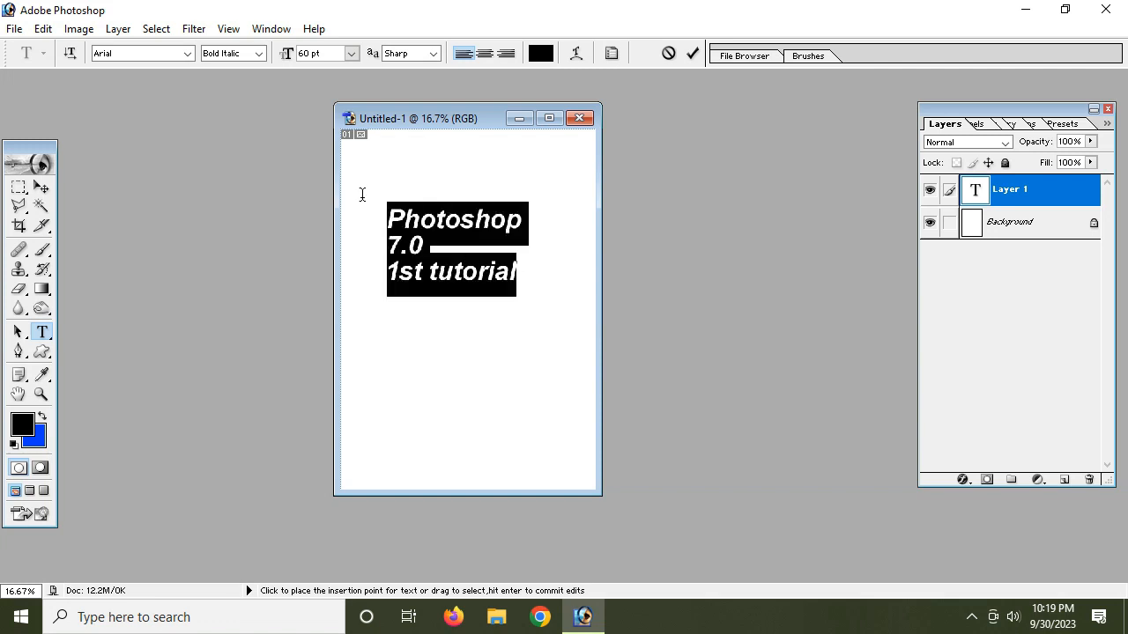
key("BackSpace")
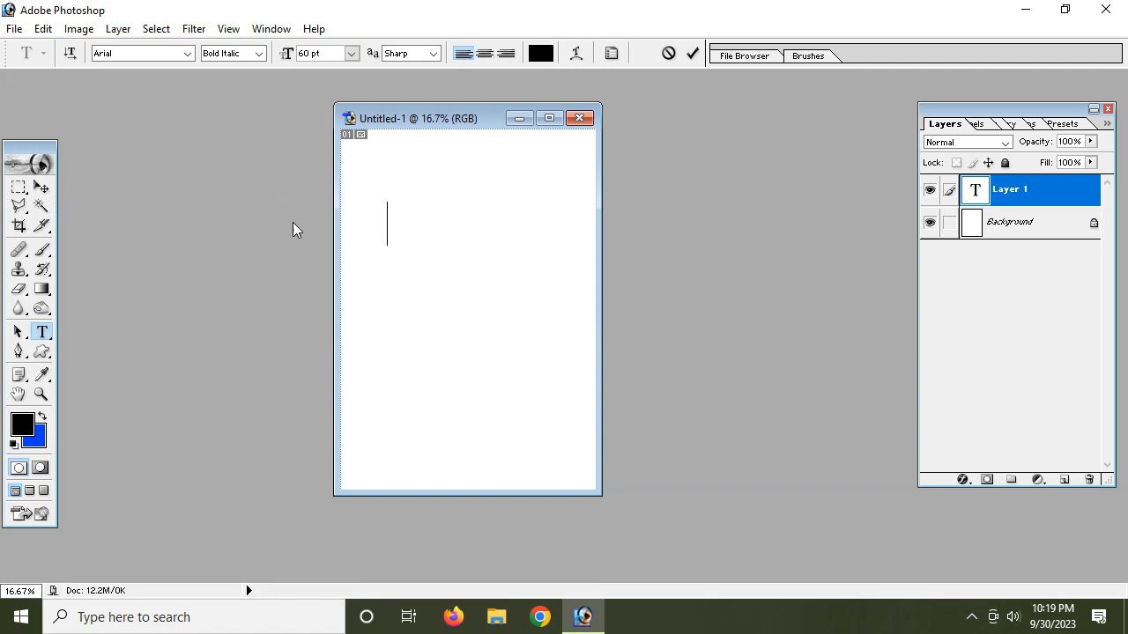
left_click(42, 187)
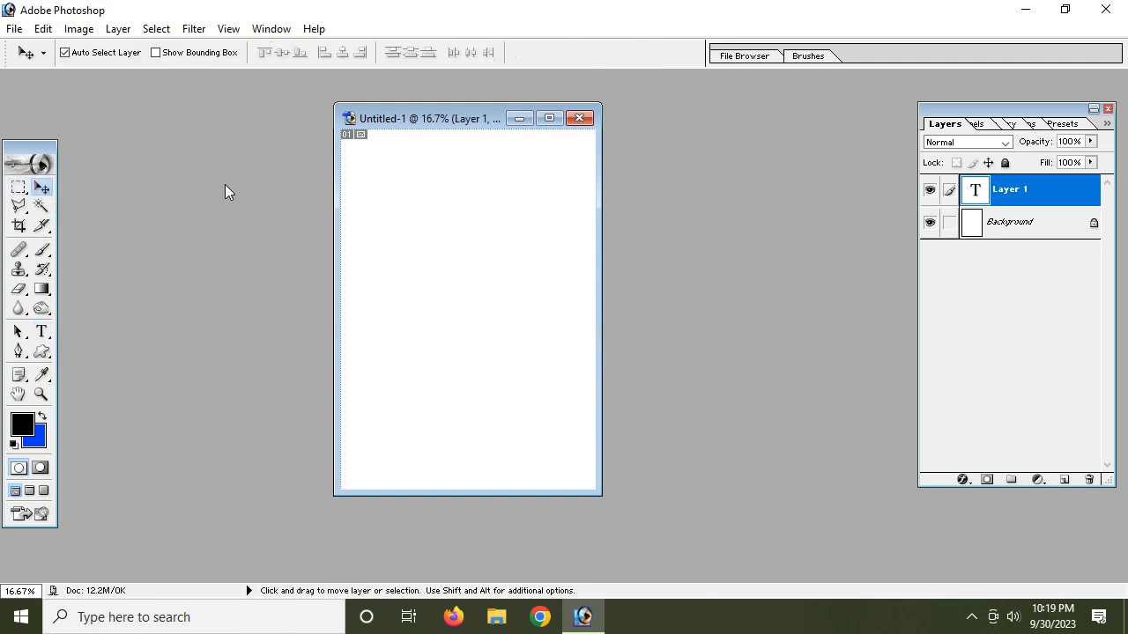
Add a new text block near the page's upper edge reading "how to create simple Chocolate design in photoshop" over five lines
left_click(42, 331)
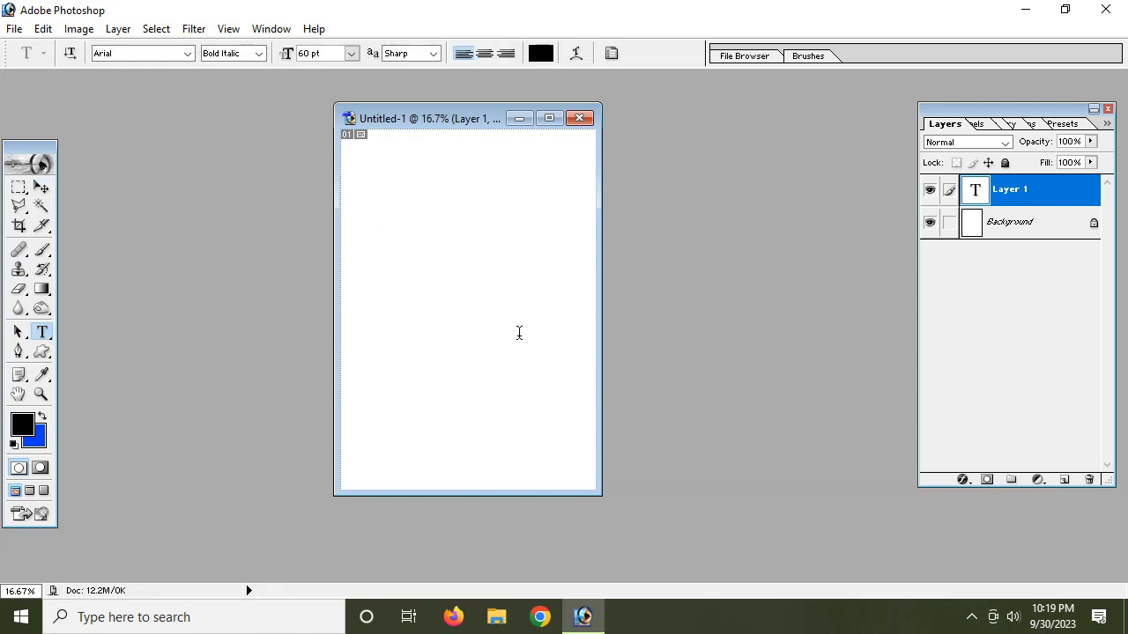
left_click(398, 187)
type("how ")
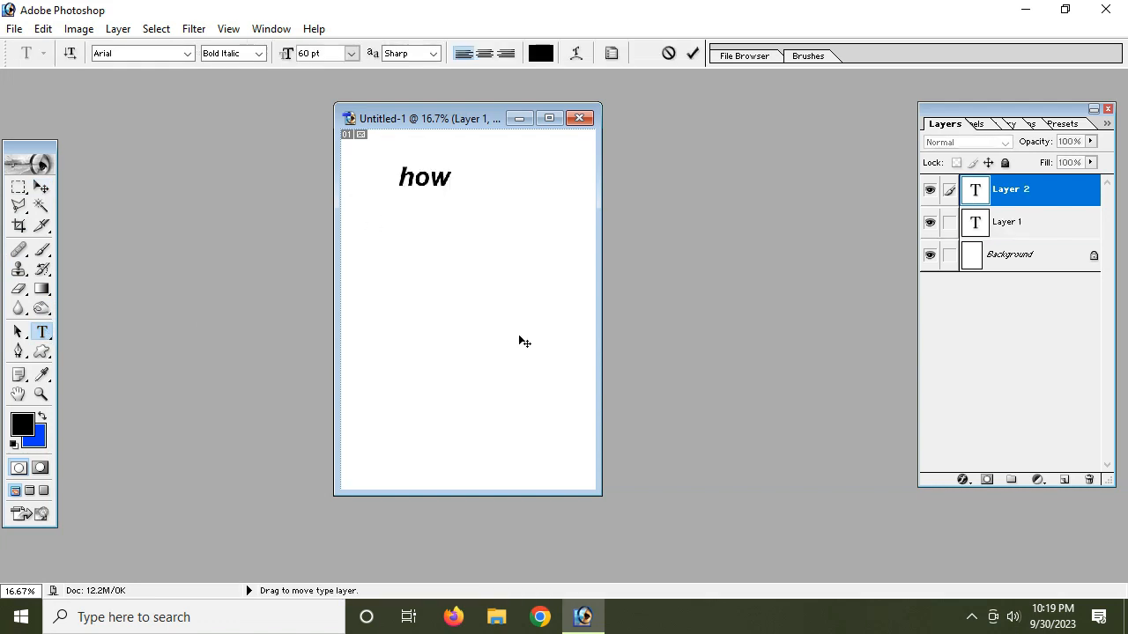
type("to")
type("create")
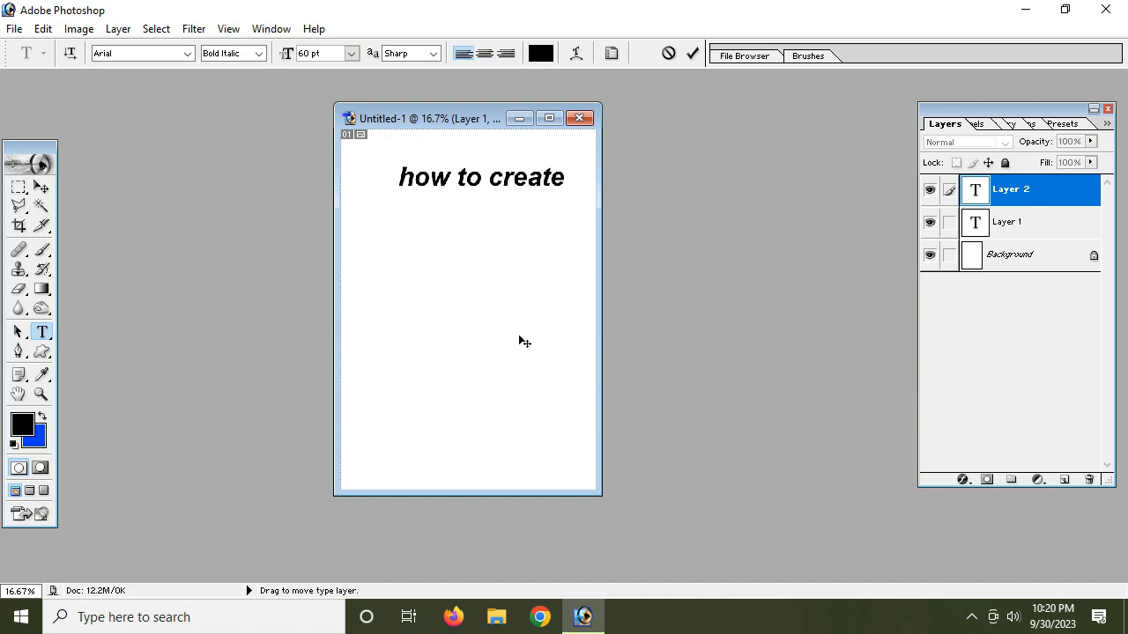
type("simple ")
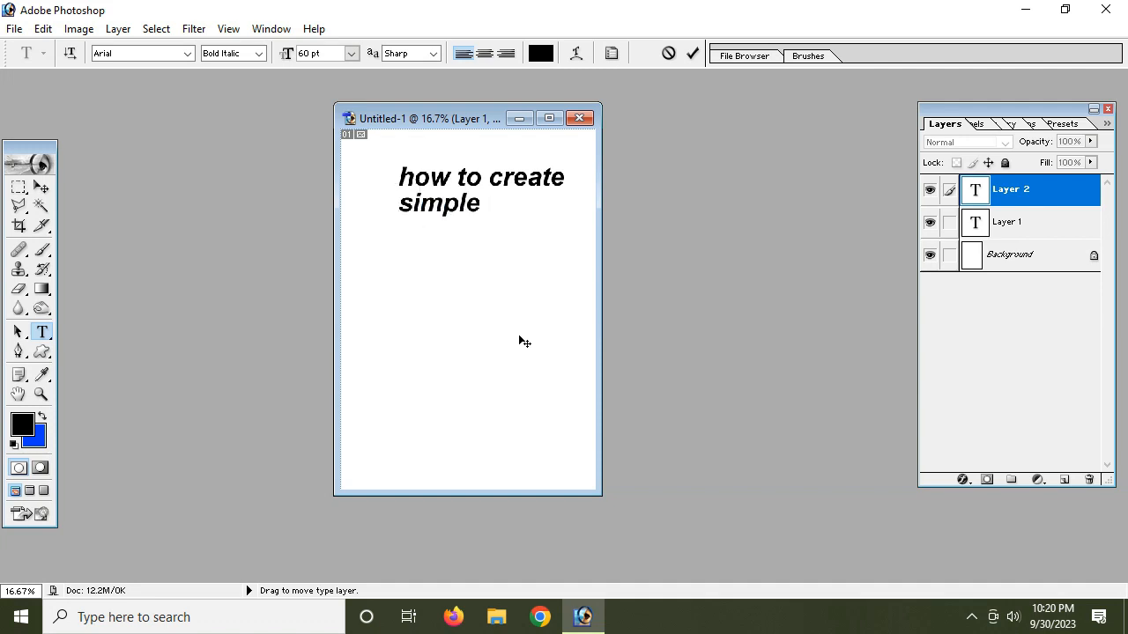
type("Chocolate")
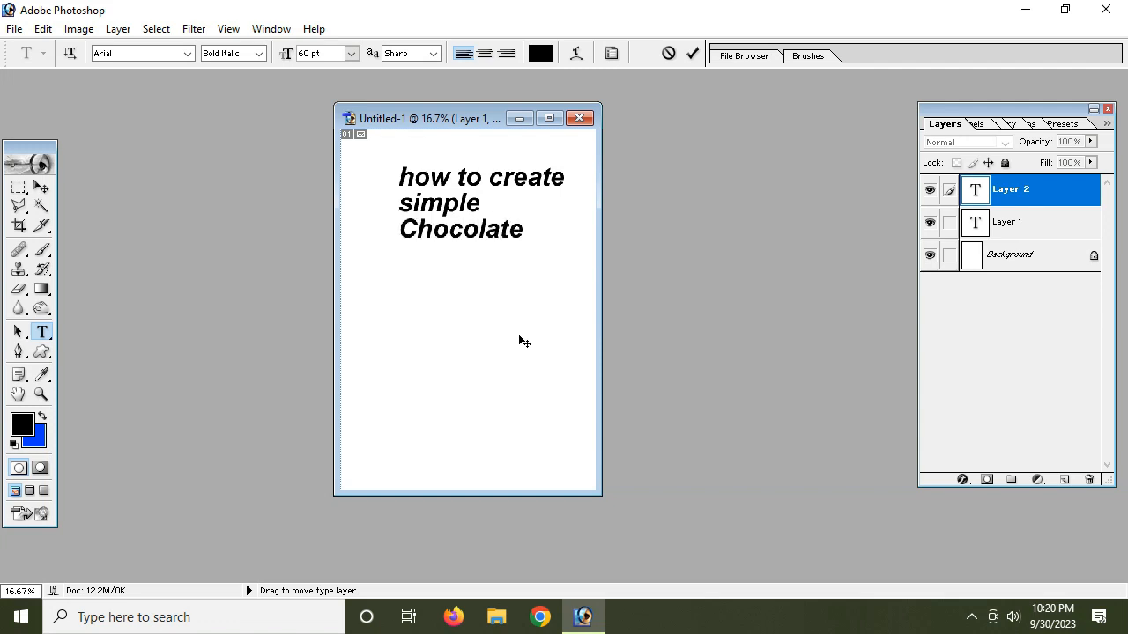
key("Return")
type("design")
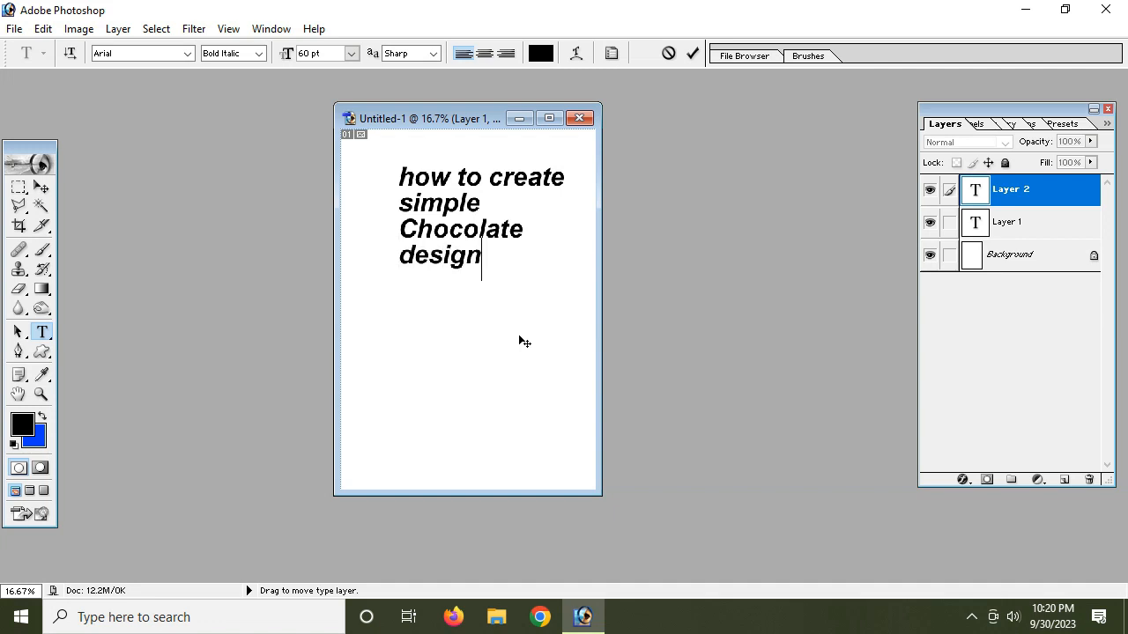
key("Return")
type("in photo")
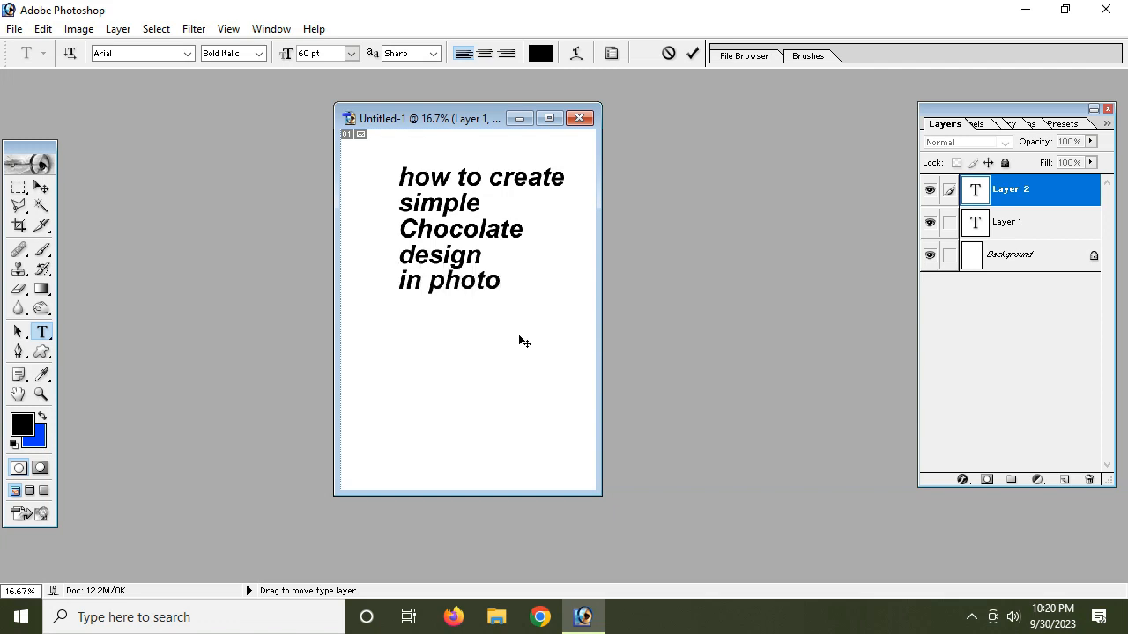
type("shop")
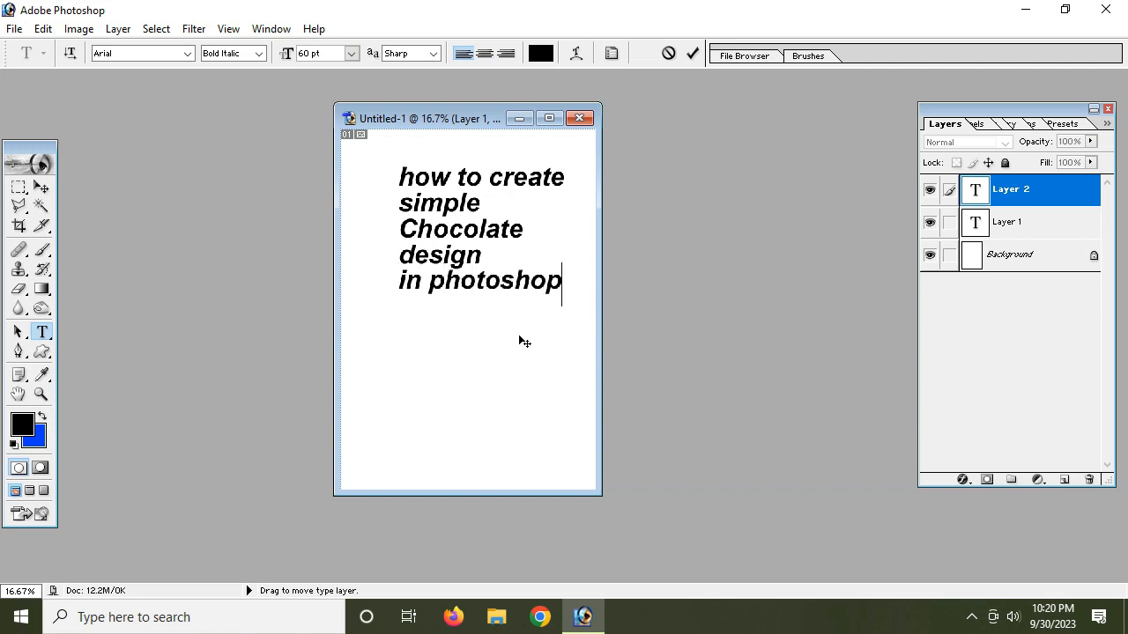
key("Return")
Replace the entire five-line text with "let's start"
left_click_drag(567, 285, 353, 180)
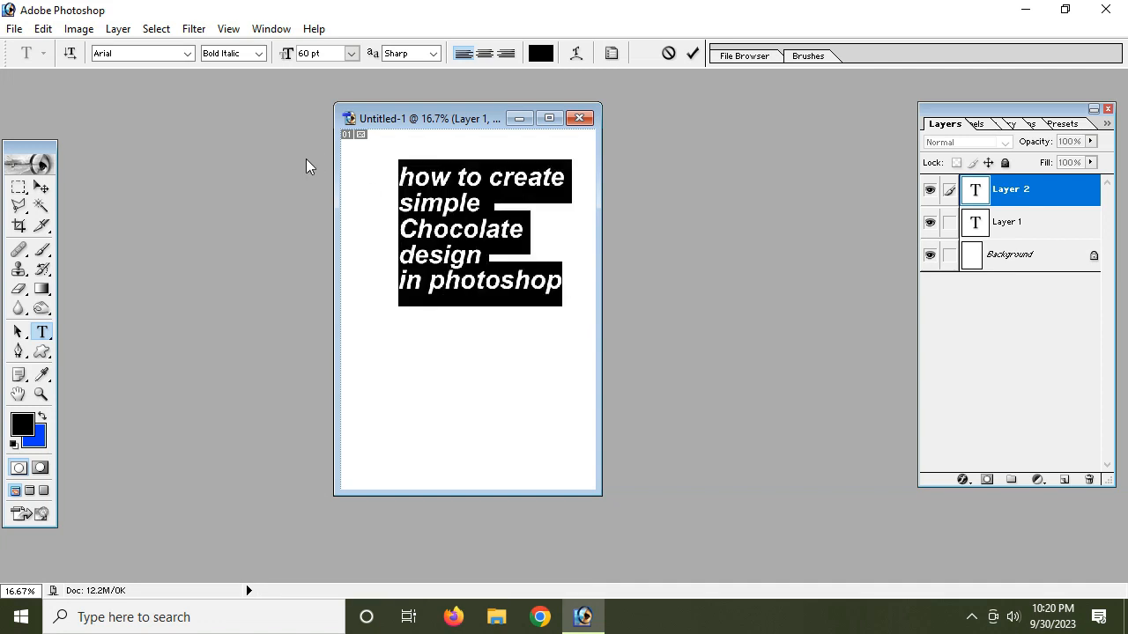
key("BackSpace")
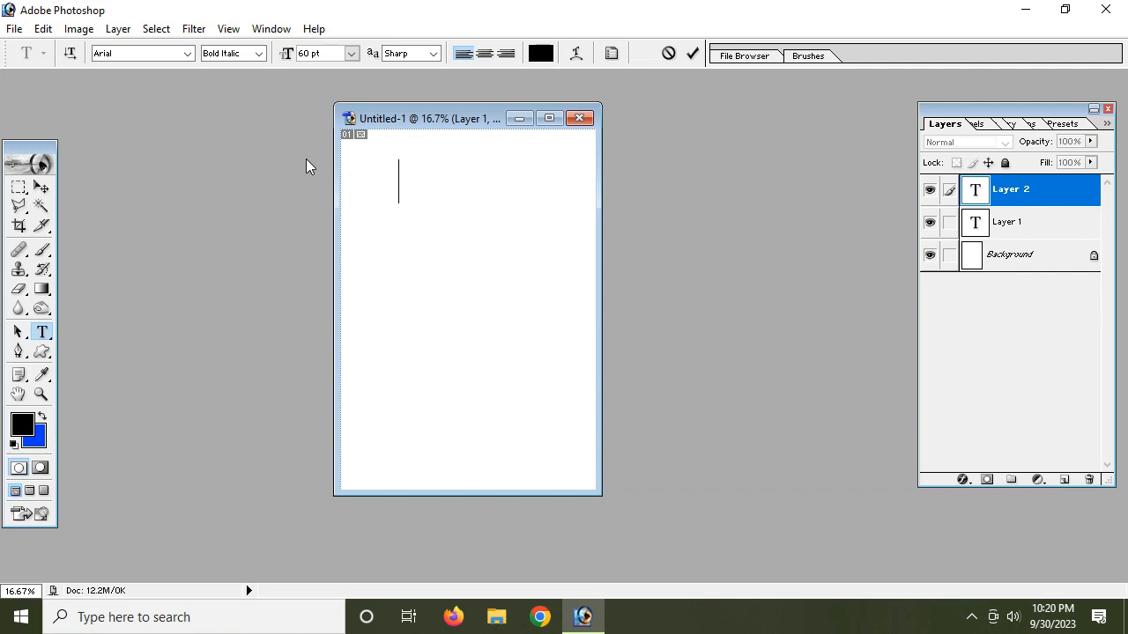
type("lets")
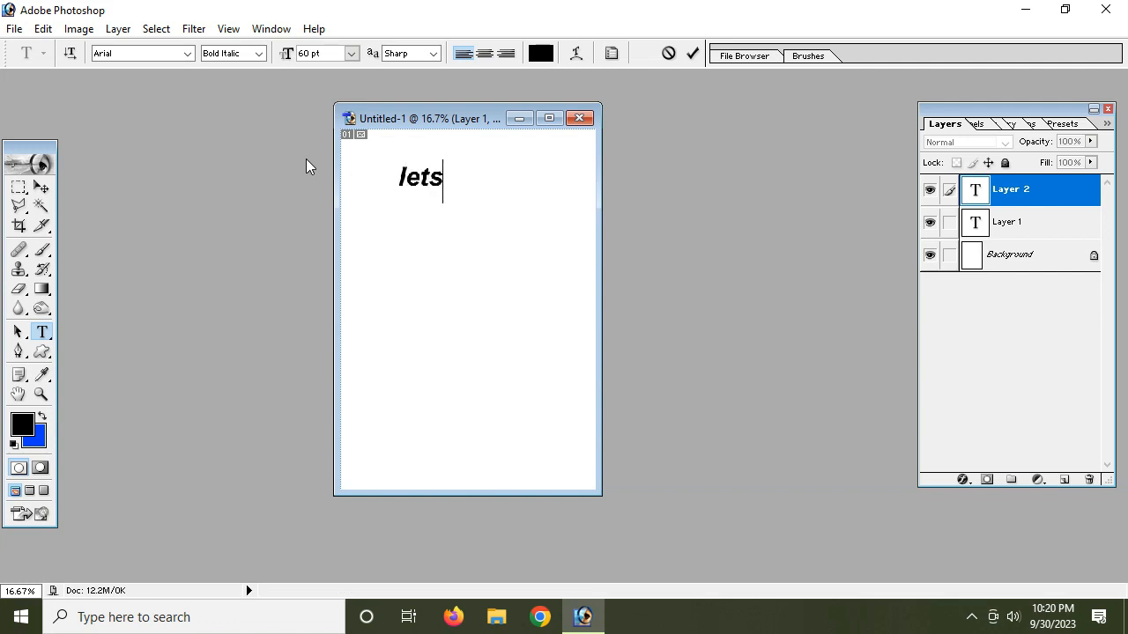
key("BackSpace")
type("'s stat")
key("BackSpace")
type("rt")
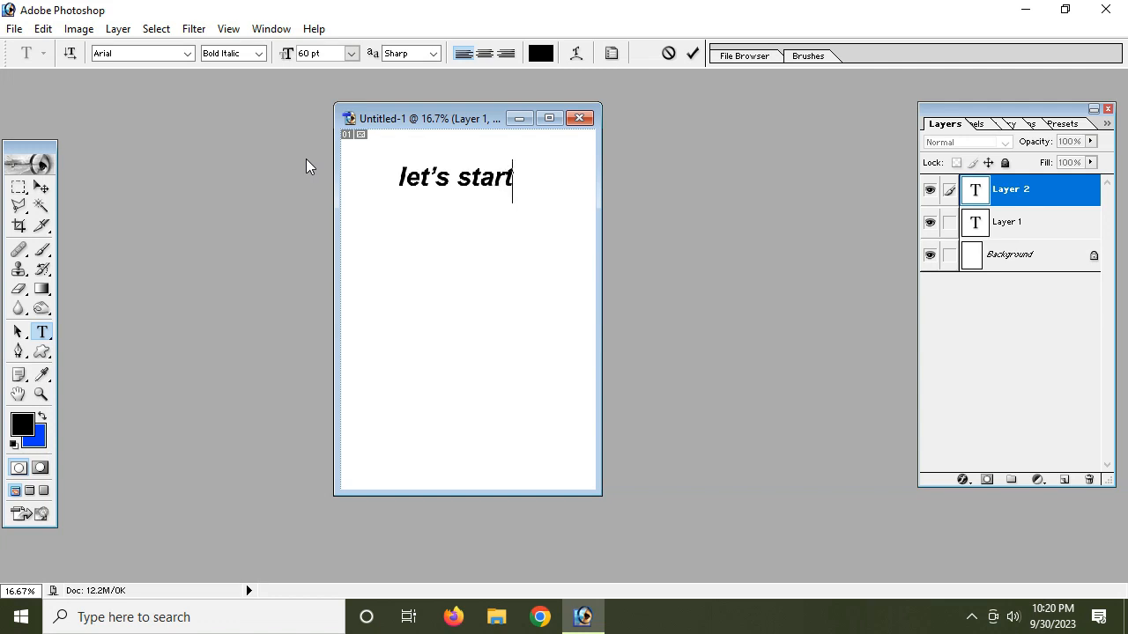
Delete the "let's start" text character by character until the text block is empty
key("BackSpace")
key("BackSpace")
key("BackSpace")
key("BackSpace")
key("BackSpace")
key("BackSpace")
key("BackSpace")
key("BackSpace")
key("BackSpace")
key("BackSpace")
key("BackSpace")
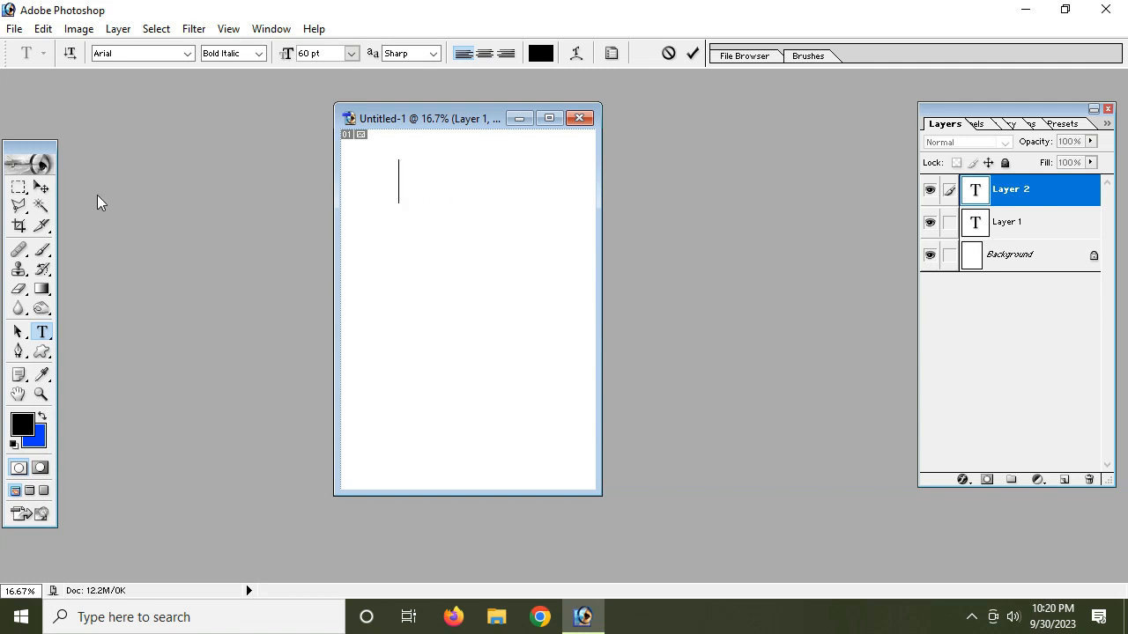
Maximize the document window and delete both empty text layers, keeping only the Background layer
left_click(549, 118)
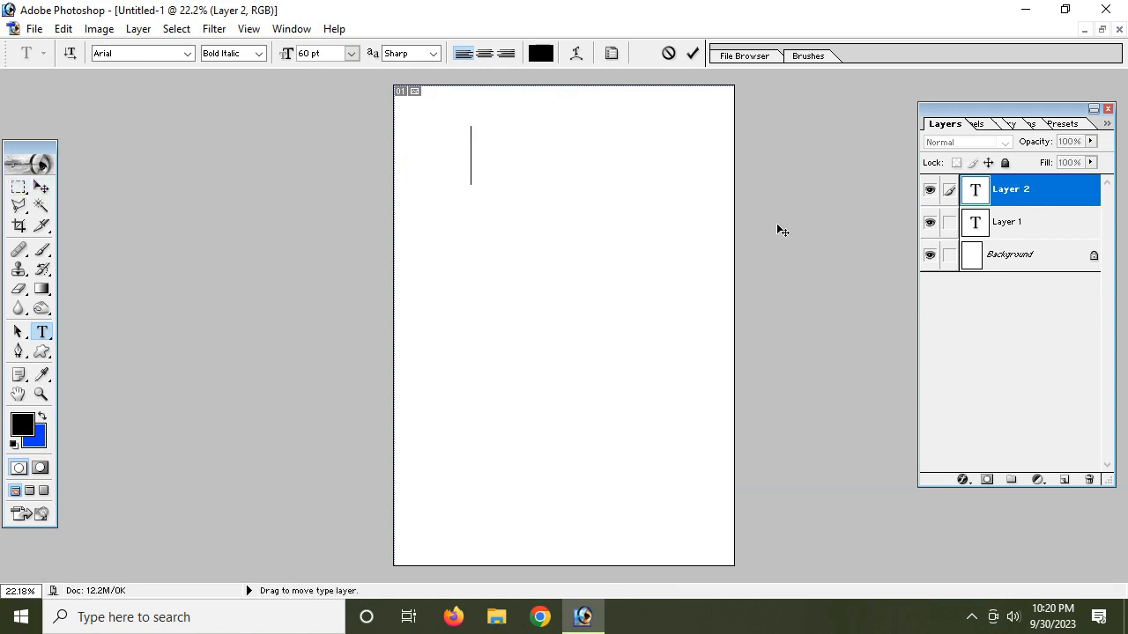
left_click_drag(978, 192, 1089, 479)
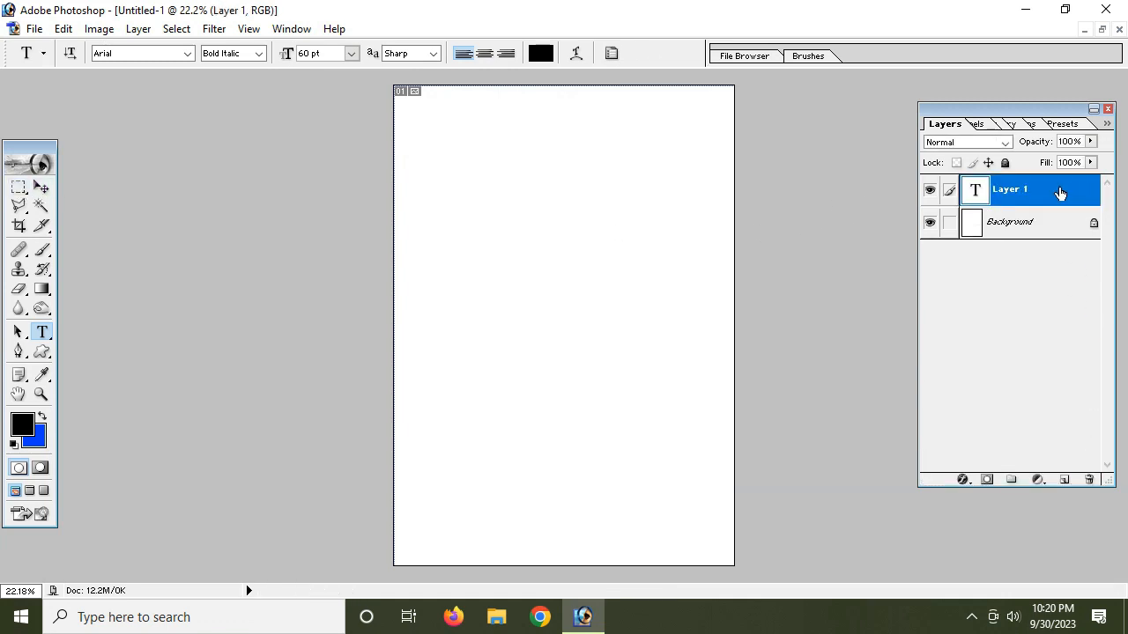
left_click_drag(1060, 191, 1088, 478)
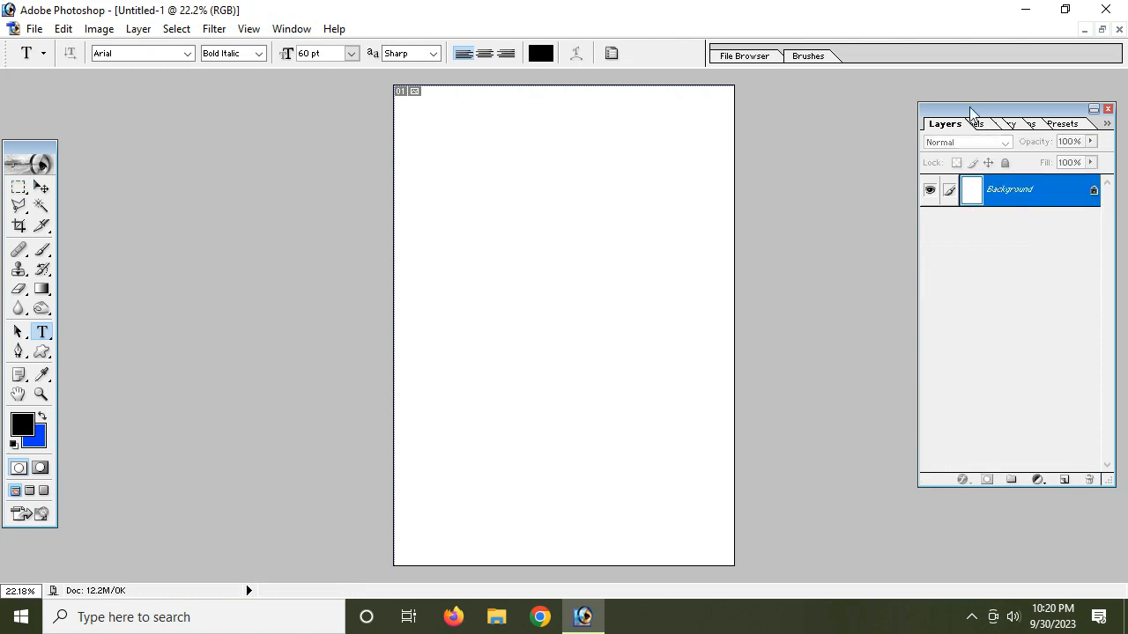
left_click_drag(958, 110, 923, 104)
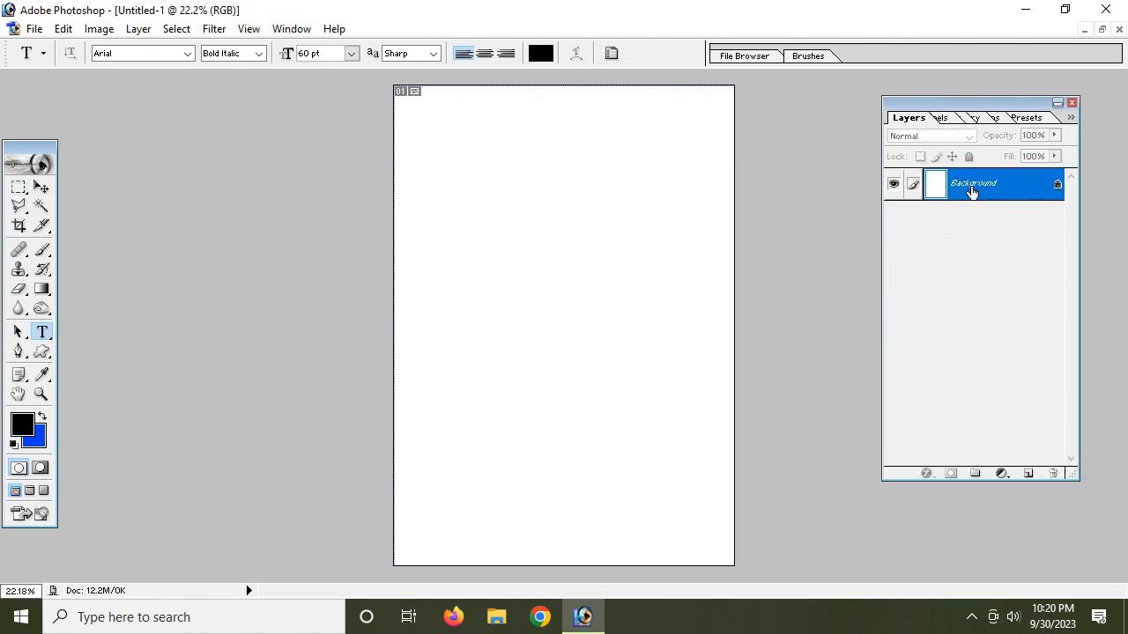
Create a new layer and draw a large, nearly square rectangular marquee selection in the upper half of the page
left_click(1028, 476)
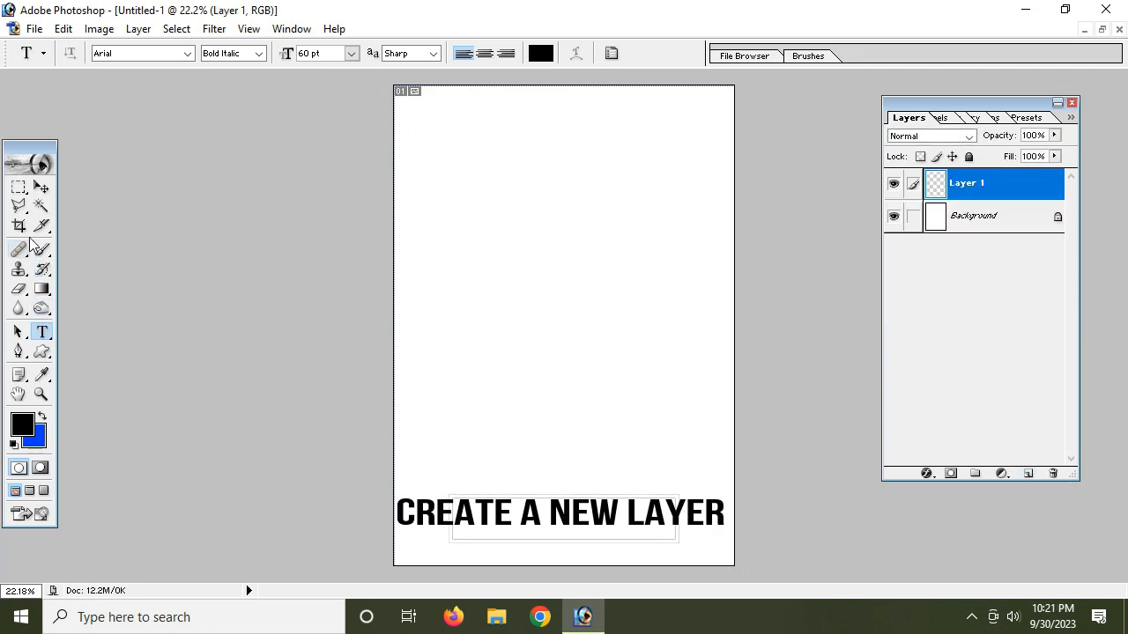
left_click(18, 188)
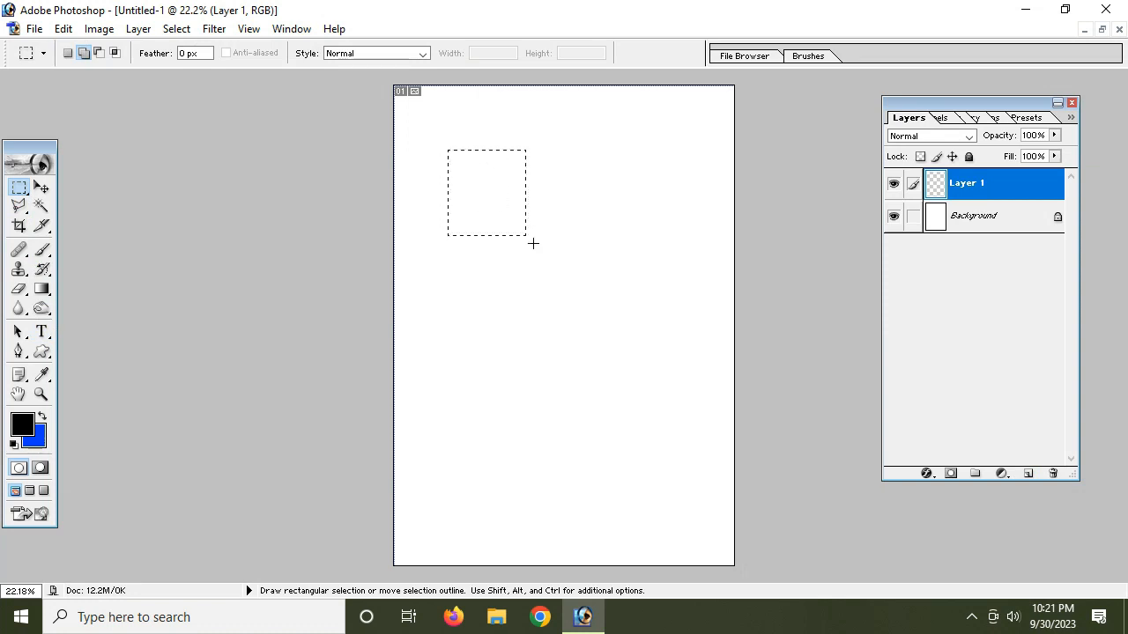
left_click_drag(532, 243, 665, 344)
Set the foreground color to dark brown 270F06 and fill the rectangular selection with it on the new layer
left_click(19, 431)
left_click(324, 381)
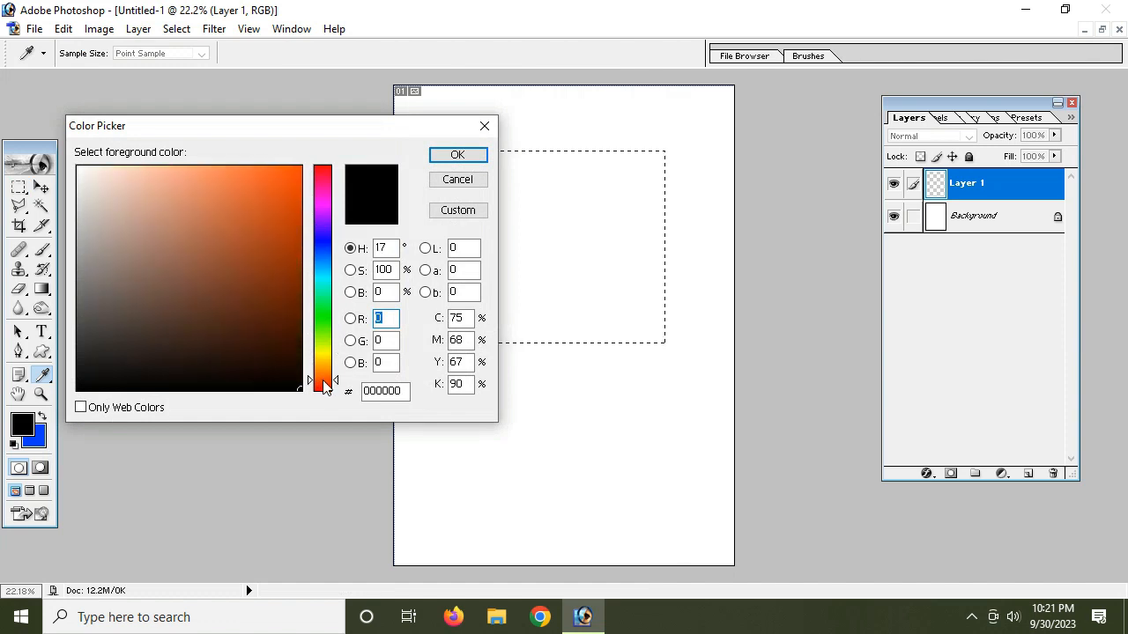
mouse_move(278, 353)
left_mouse_down()
mouse_move(273, 329)
mouse_move(265, 356)
left_mouse_up()
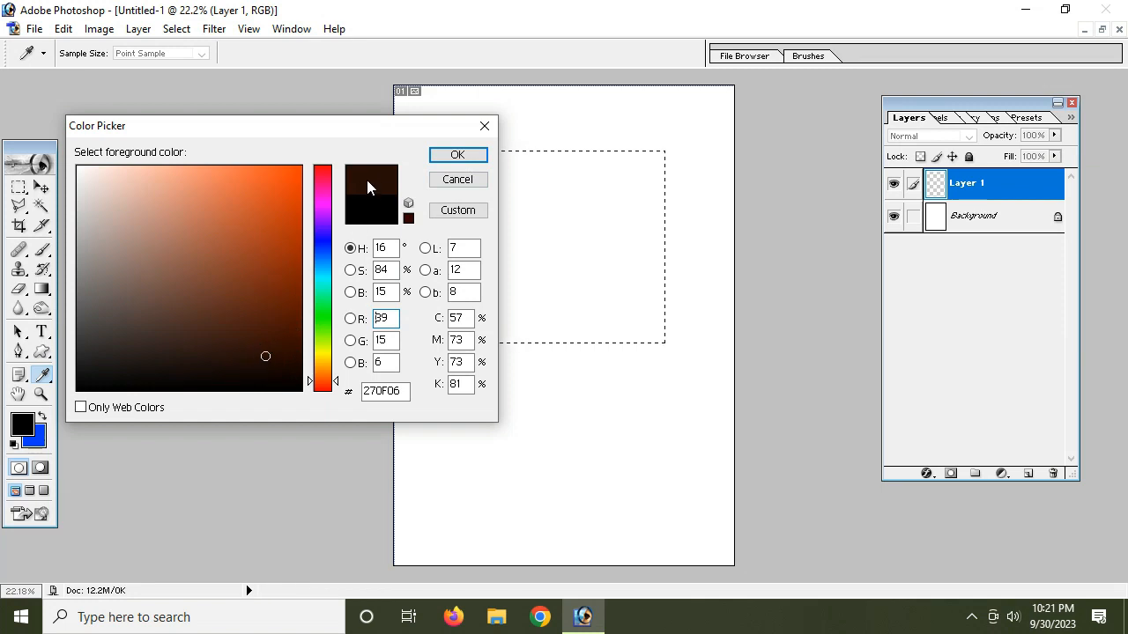
left_click(451, 156)
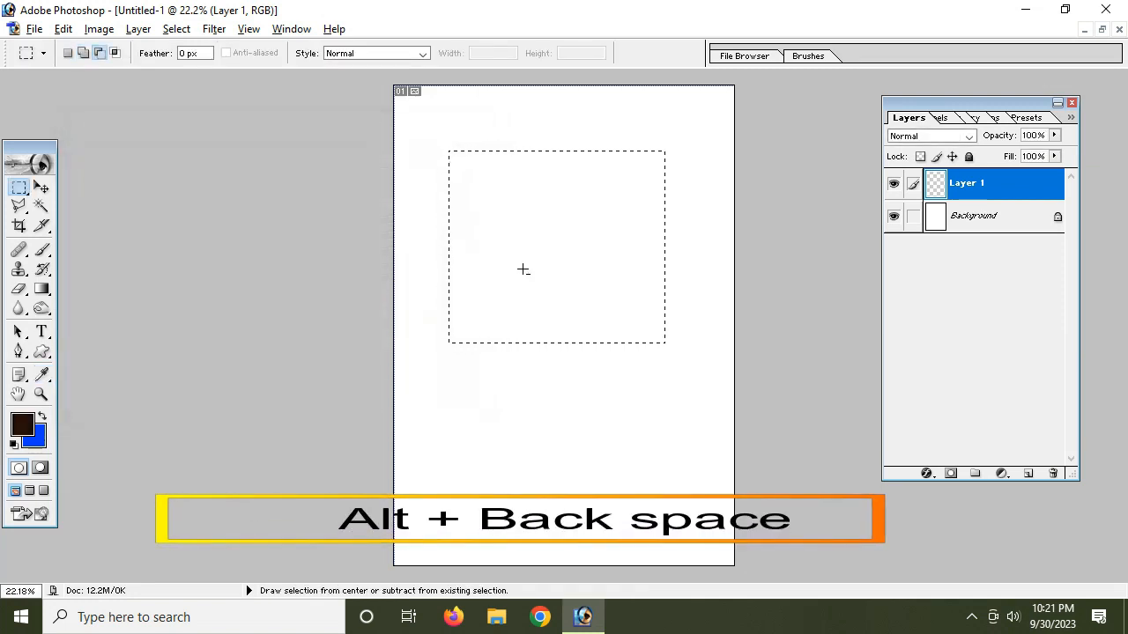
key("alt+BackSpace")
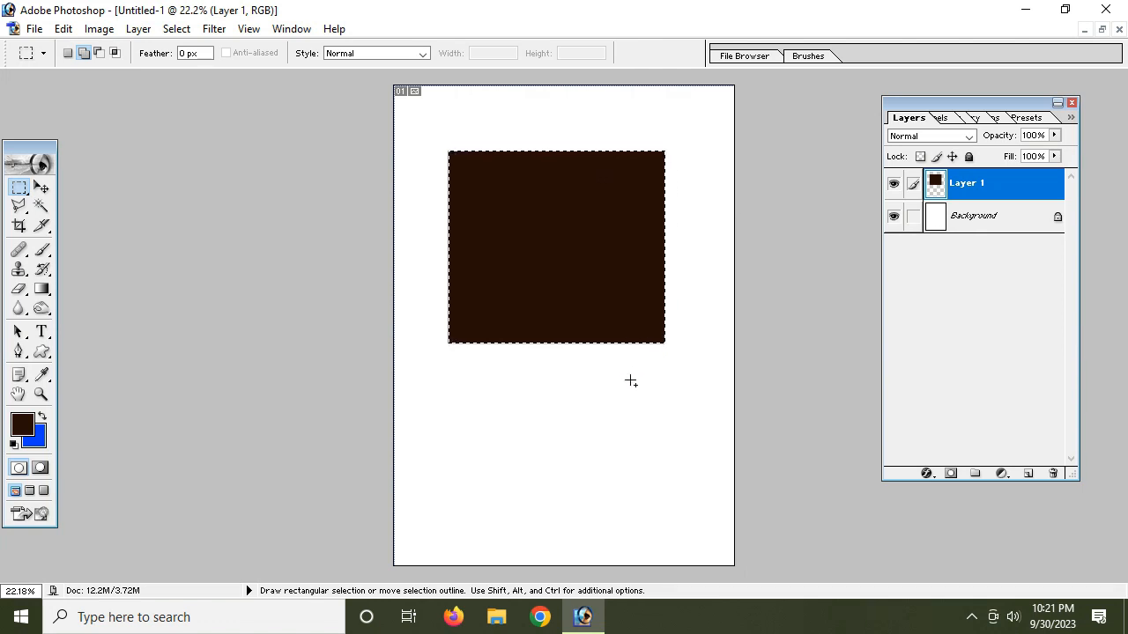
Clear the selection and move the brown rectangle slightly down and to the right on the page
key("ctrl+d")
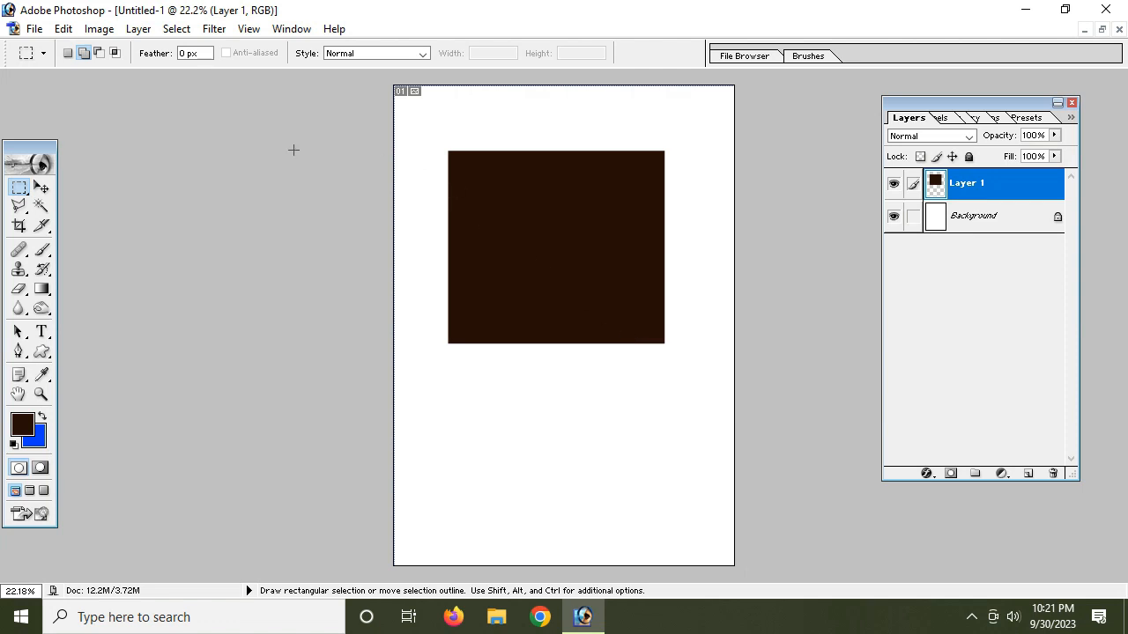
left_click(42, 187)
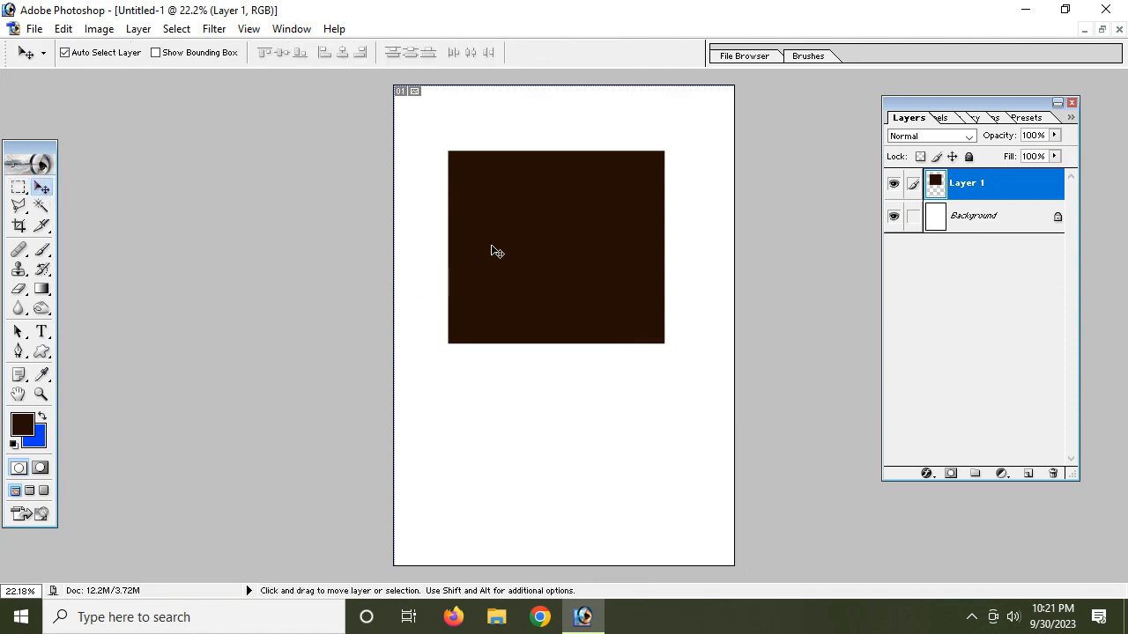
left_click_drag(561, 254, 654, 314)
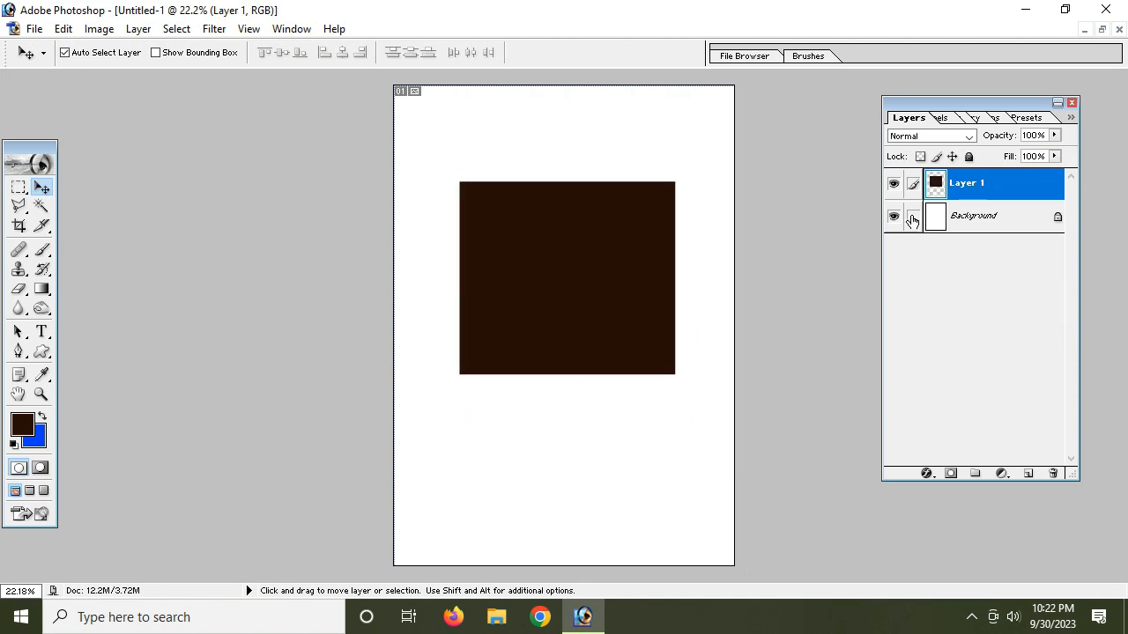
Hide Layer 1 with the brown rectangle and delete it, keeping only the Background layer
left_click(893, 185)
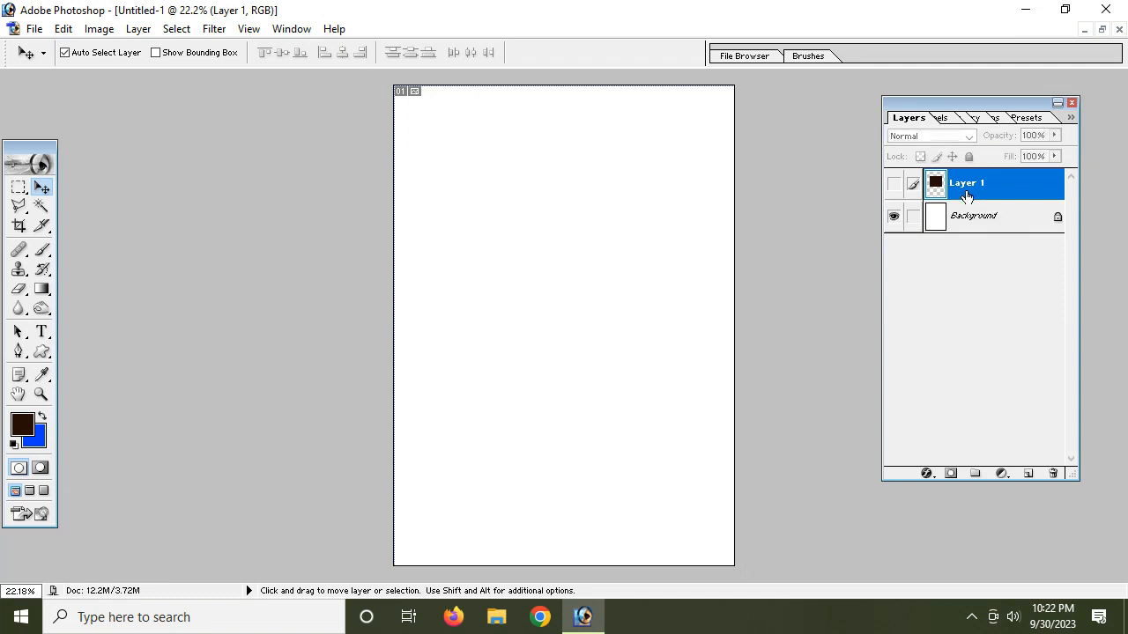
left_click_drag(961, 183, 1051, 475)
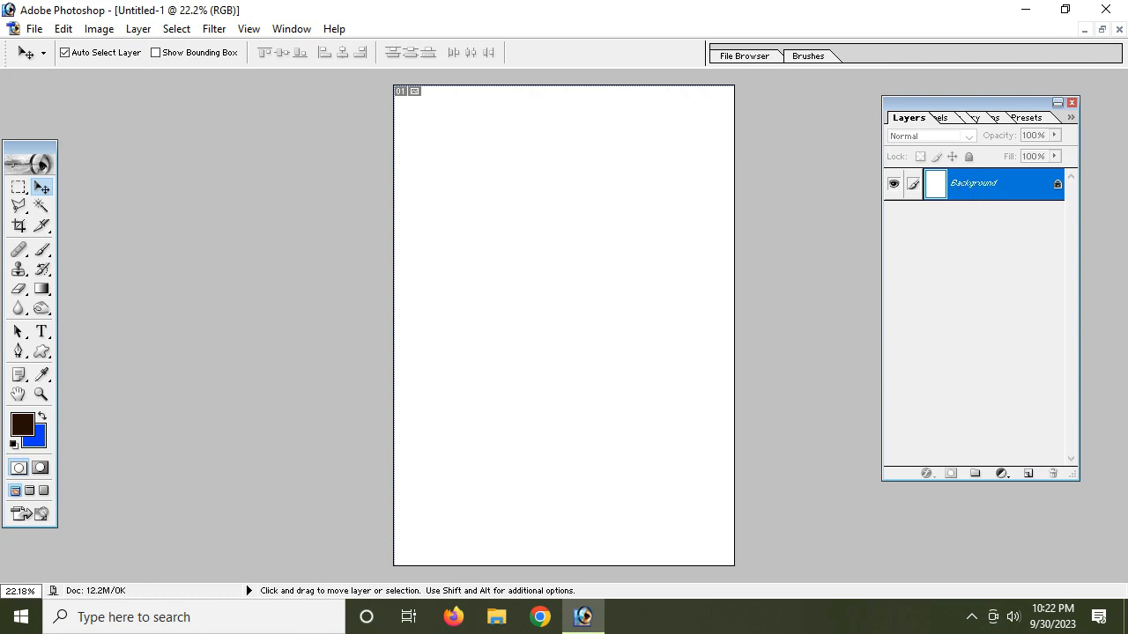
Draw a large rectangular selection on the Background layer, fill it with the dark brown foreground color and deselect it
left_click(19, 187)
left_click_drag(435, 176, 679, 396)
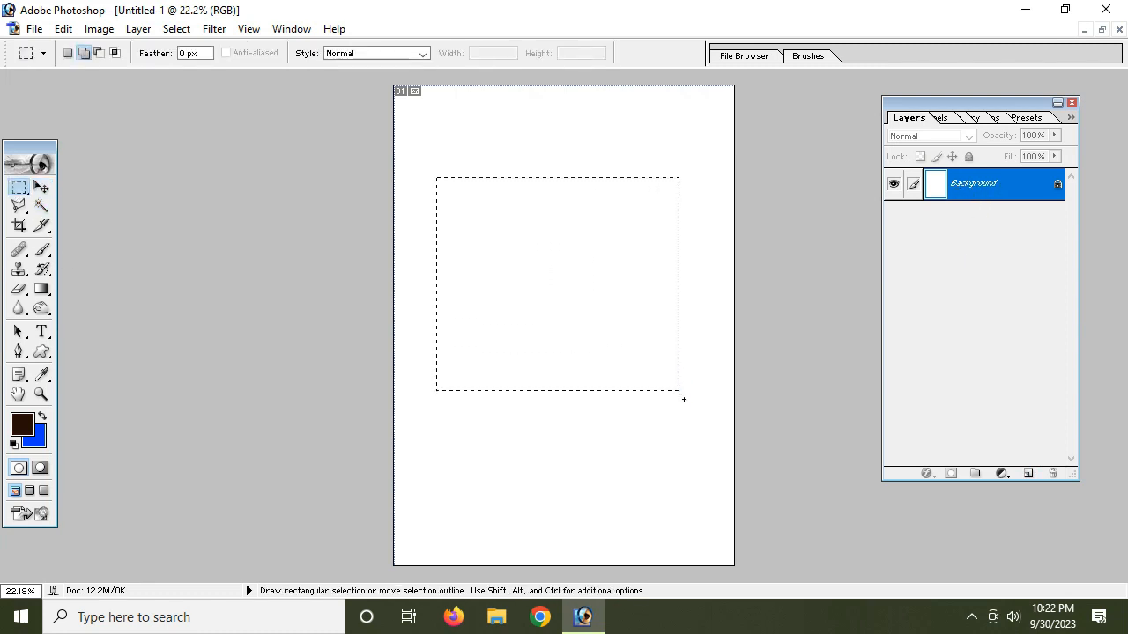
key("alt+BackSpace")
key("ctrl+d")
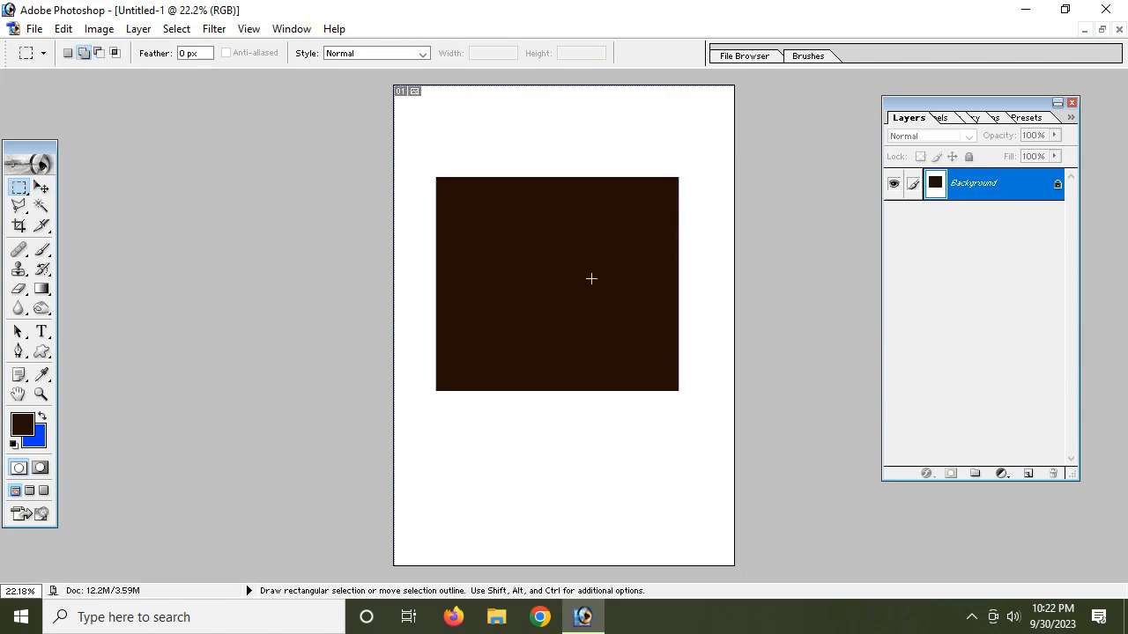
Try to move the brown rectangle on the locked Background layer
key("v")
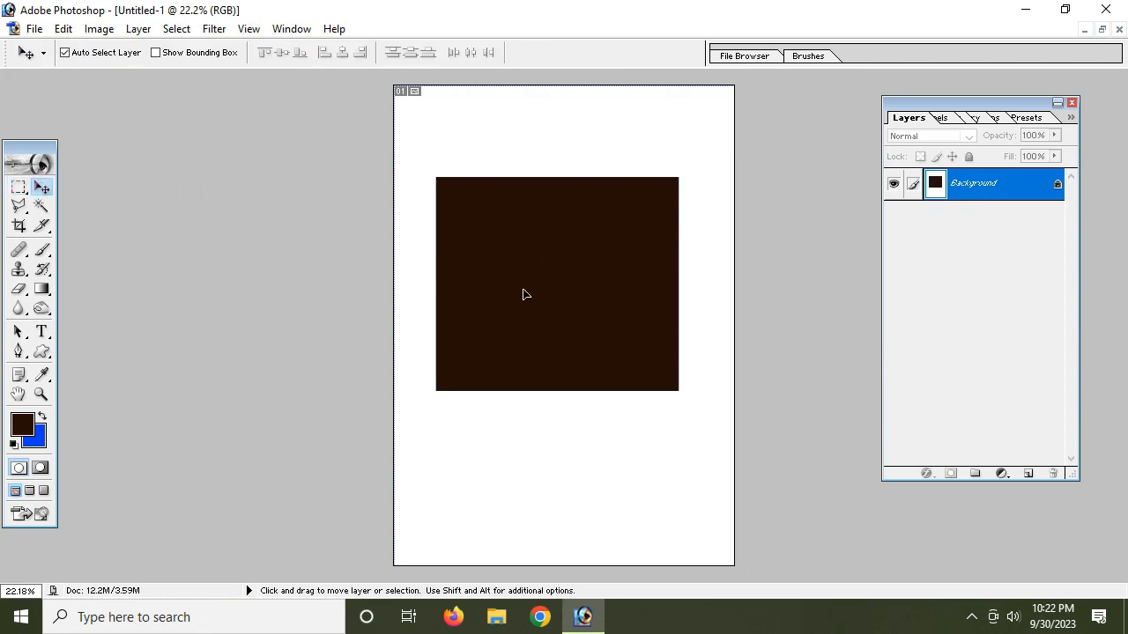
left_click(543, 306)
left_click(505, 235)
left_click(531, 338)
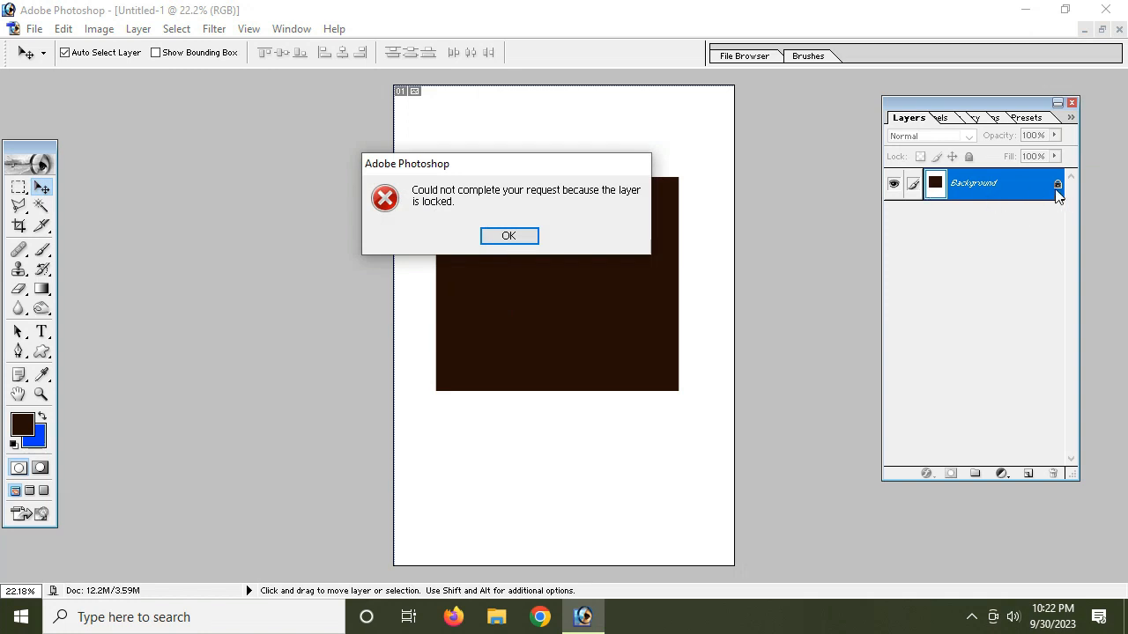
left_click(523, 236)
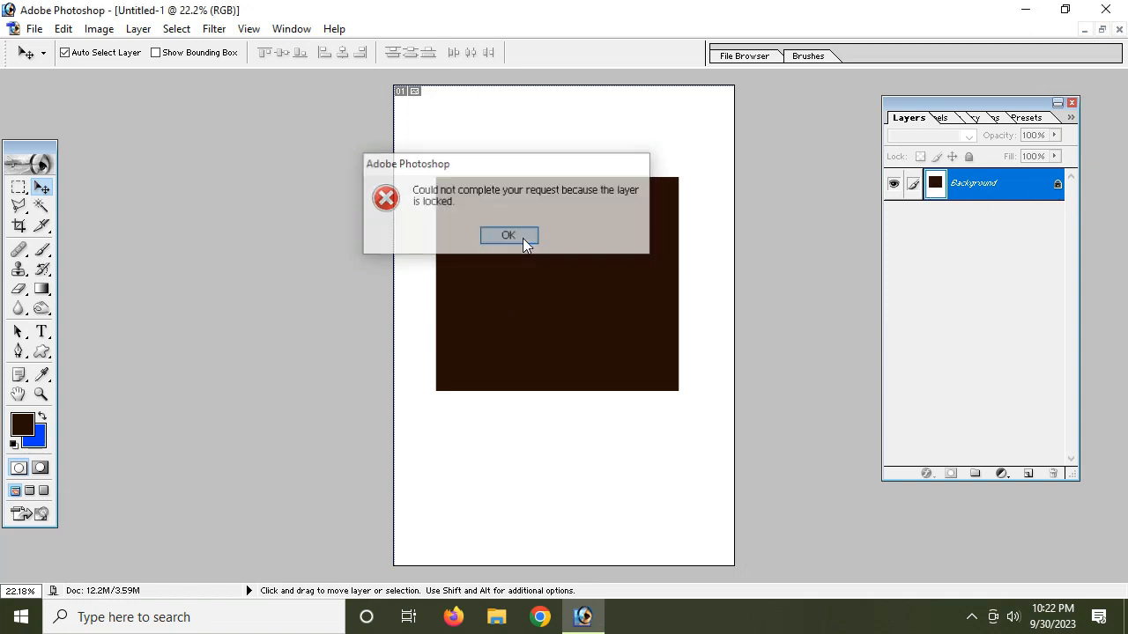
Undo the deselection, the brown fill and the rectangular selection on the Background layer
key("ctrl+alt+z")
key("ctrl+alt+z")
key("ctrl+alt+z")
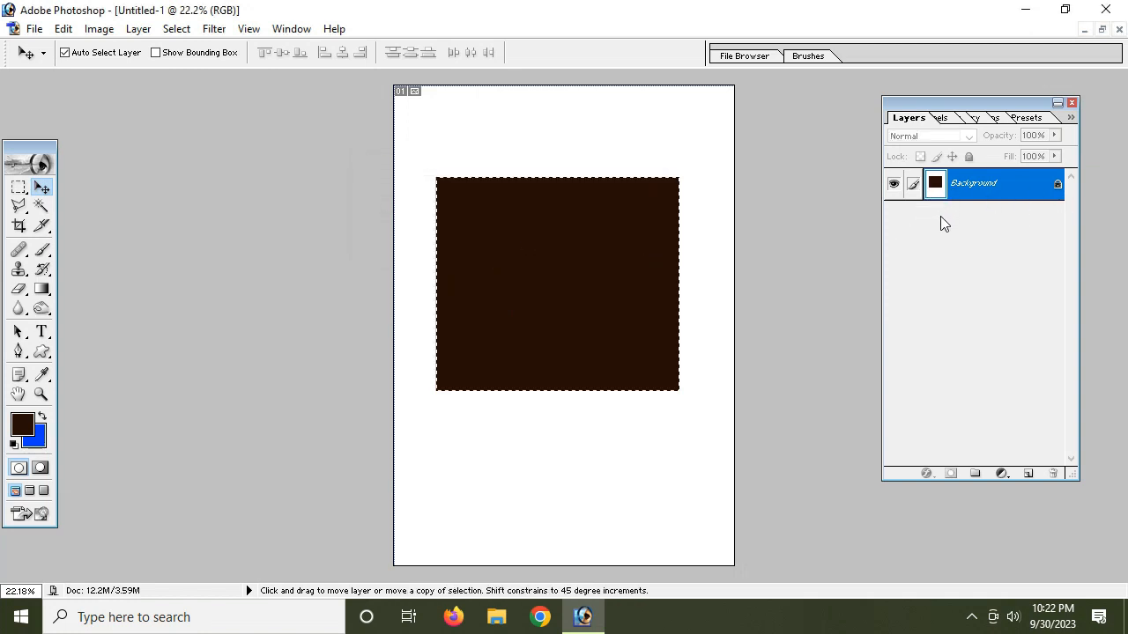
Create a new layer, draw a large nearly square marquee selection on it and fill it with the dark brown foreground color
left_click(1030, 475)
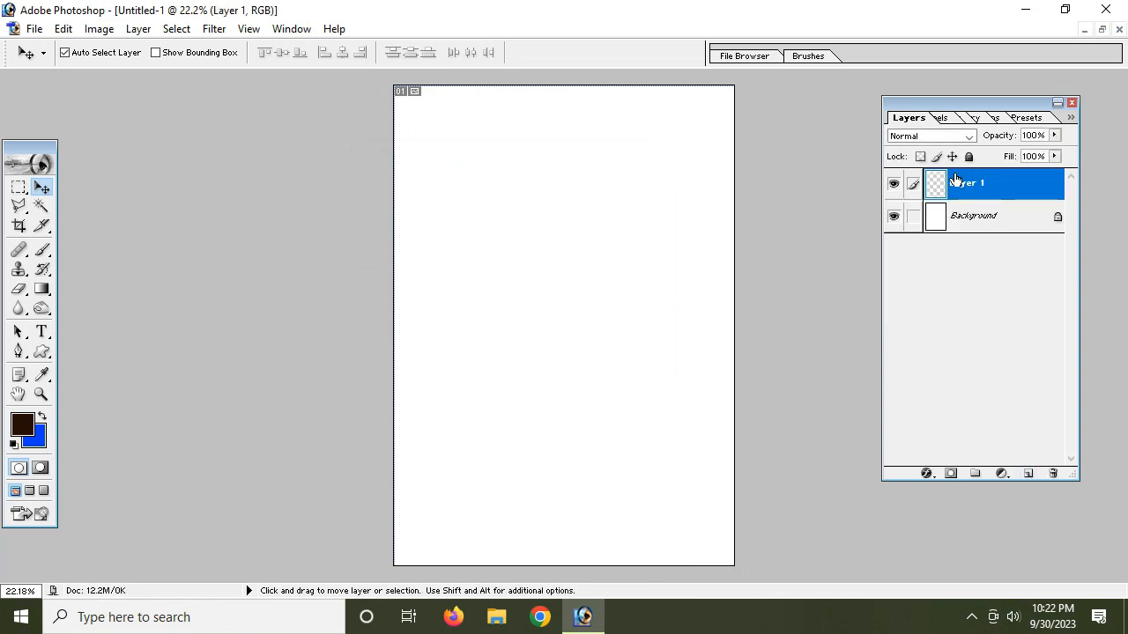
left_click(18, 186)
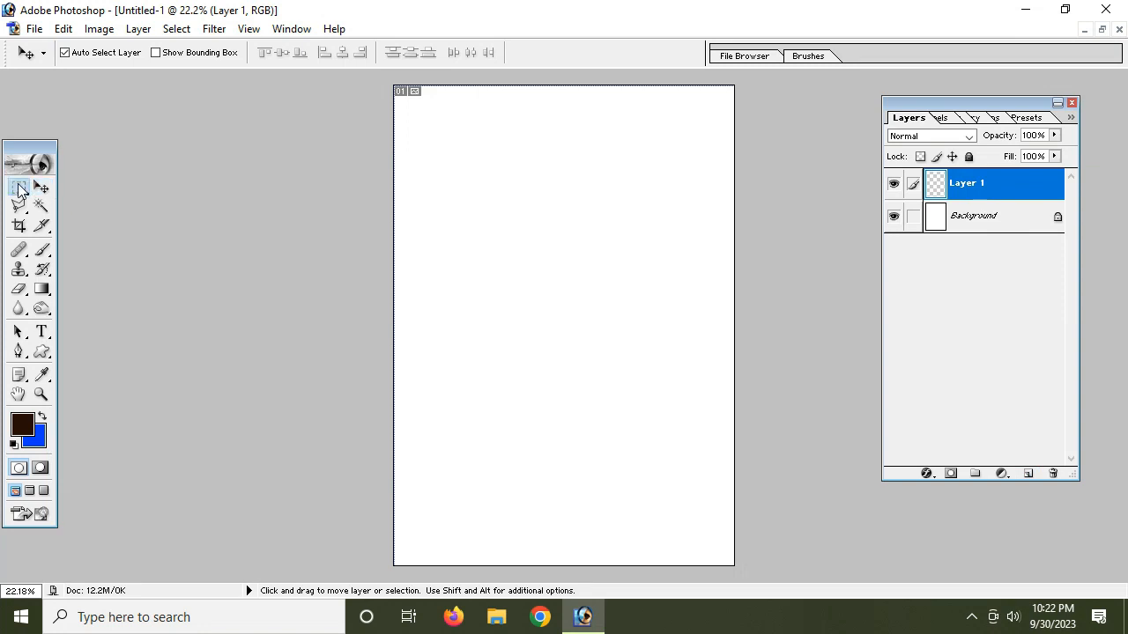
left_click_drag(447, 193, 687, 413)
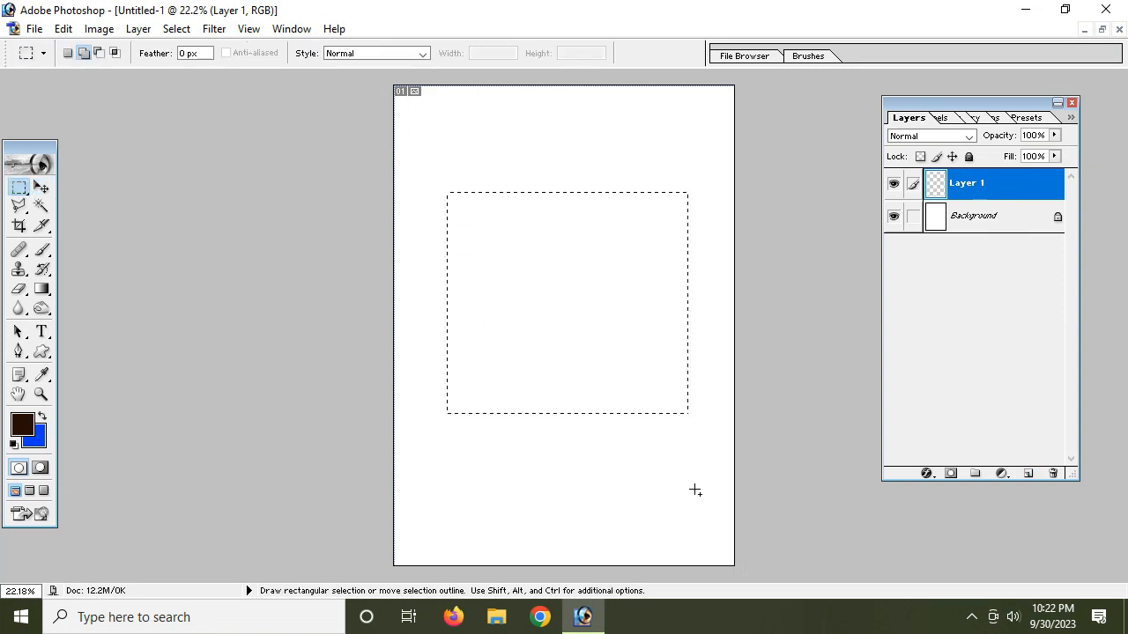
key("alt+BackSpace")
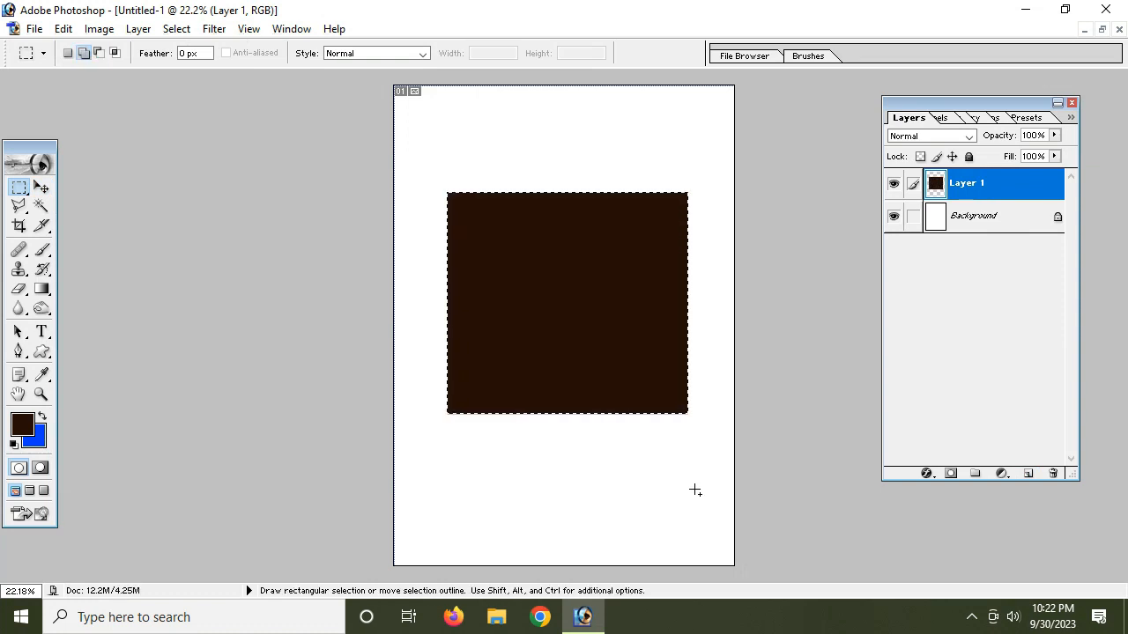
Clear the selection and move the brown rectangle slightly upward on the page
key("ctrl+d")
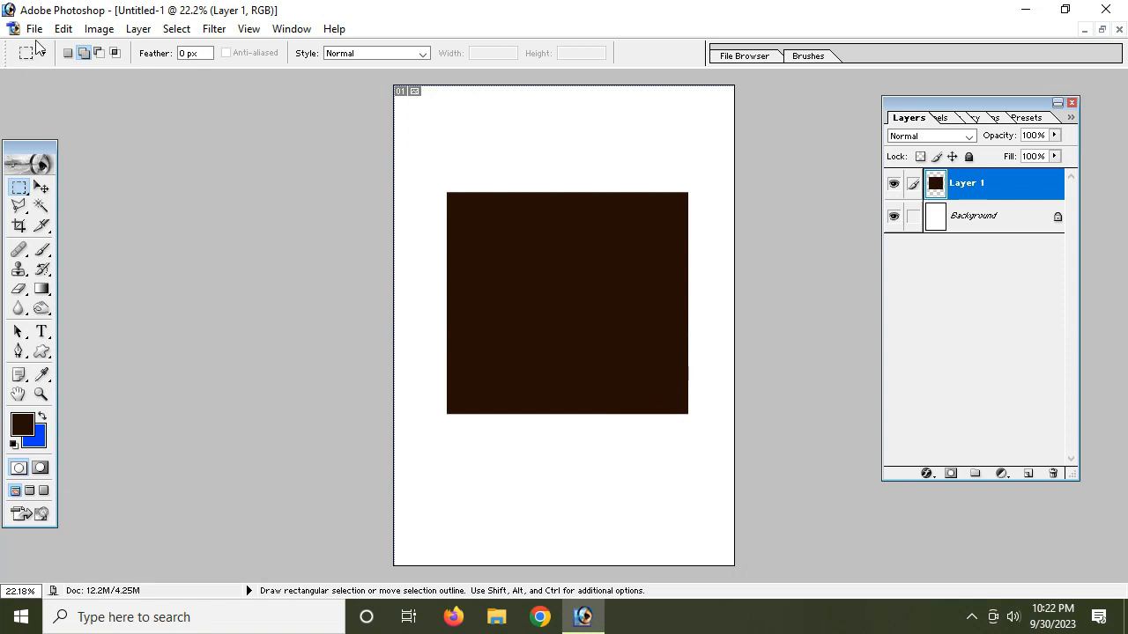
left_click(42, 186)
mouse_move(603, 302)
left_mouse_down()
mouse_move(619, 254)
mouse_move(596, 290)
left_mouse_up()
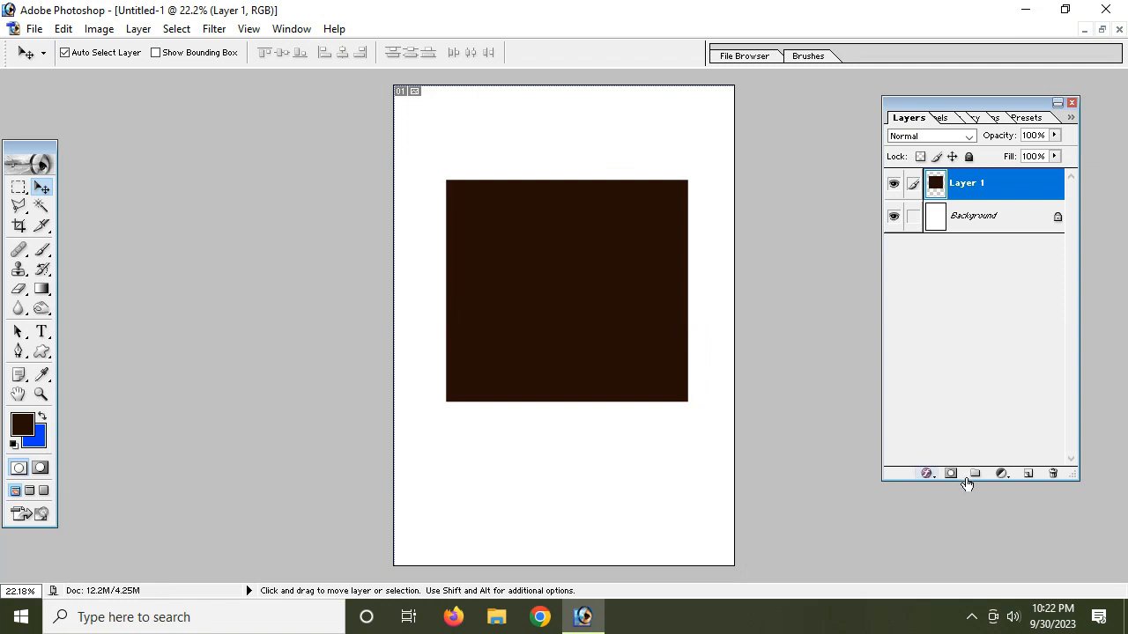
Add a Bevel and Emboss effect to Layer 1 and place its settings dialog beside the brown rectangle
left_click(932, 476)
left_click(930, 482)
left_click(928, 475)
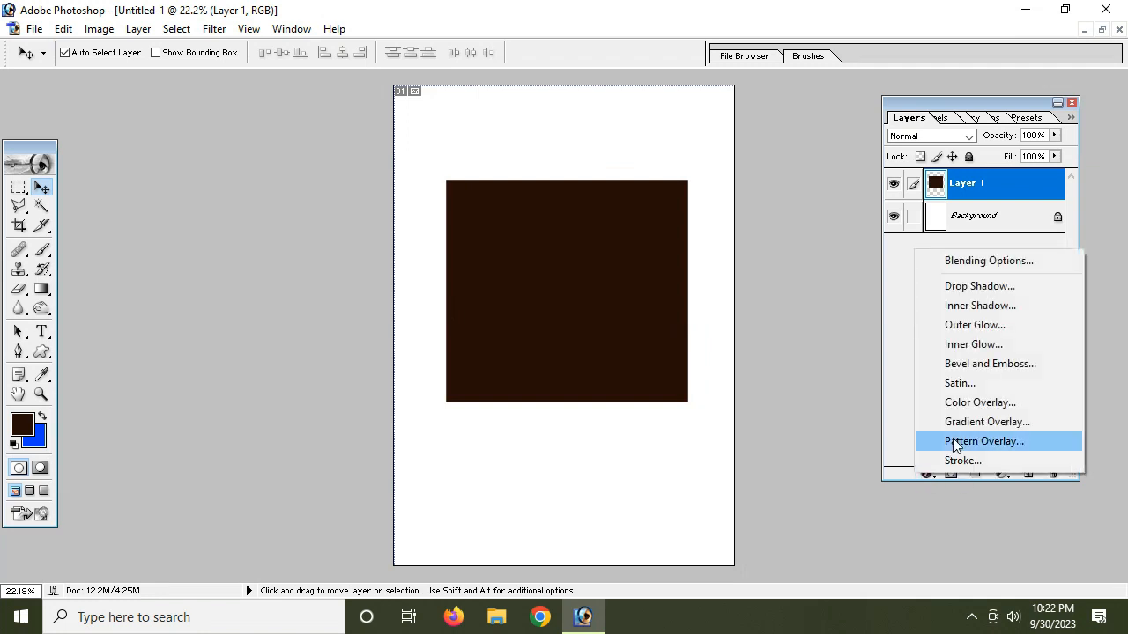
left_click(990, 363)
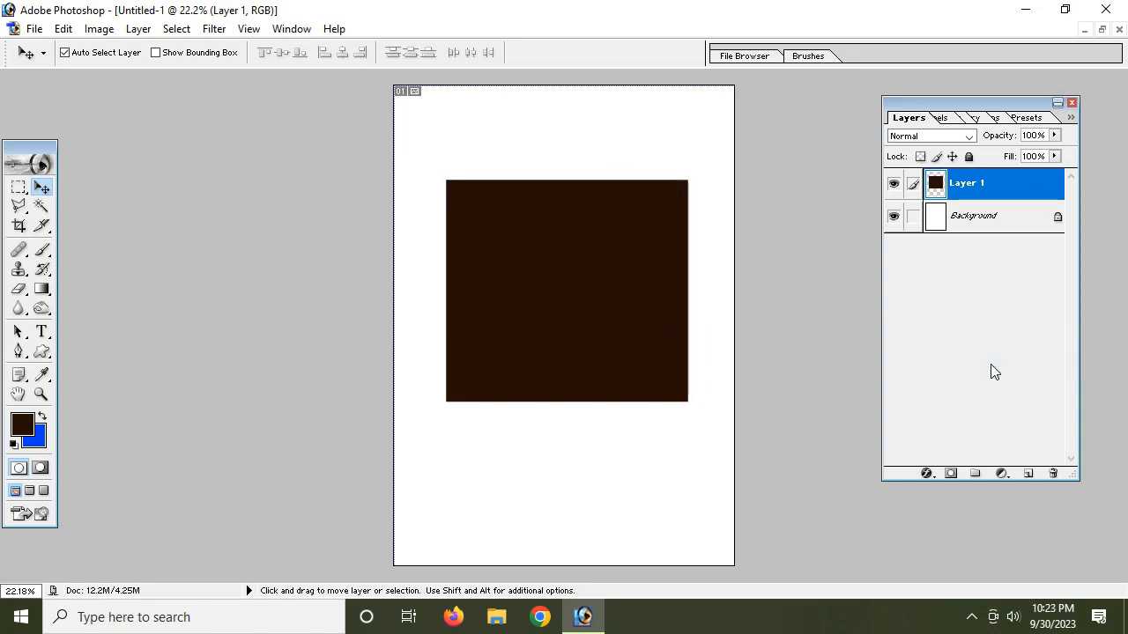
left_click_drag(348, 293, 624, 213)
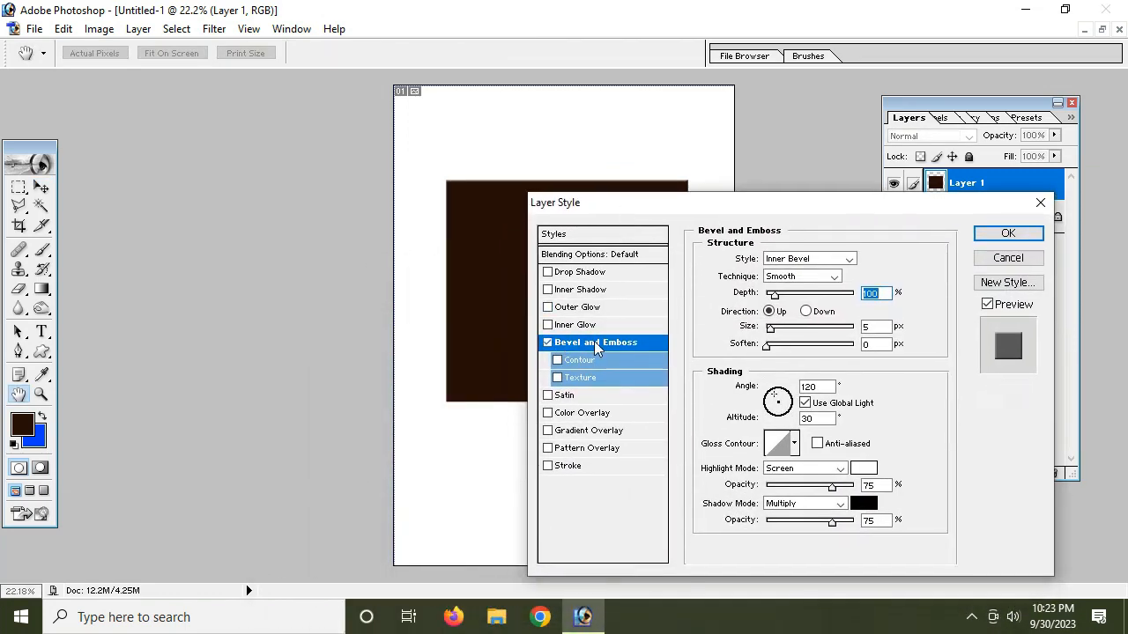
left_click_drag(725, 208, 897, 131)
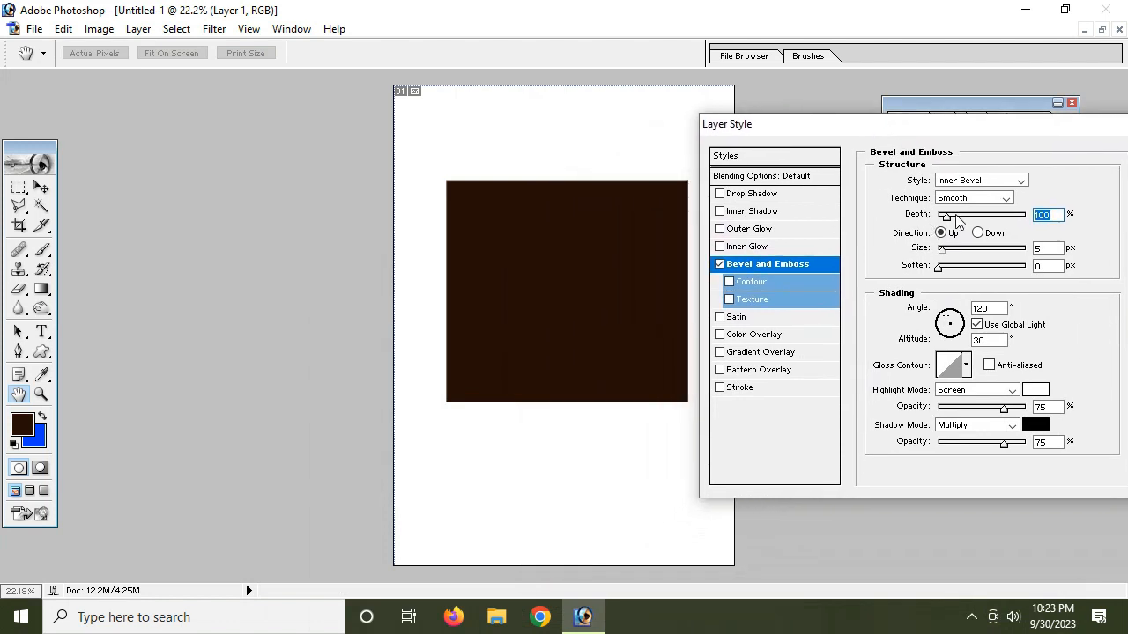
Set the bevel's depth to 1000% and its size to 150 px, with soften at 0 px
left_click_drag(953, 222, 1000, 220)
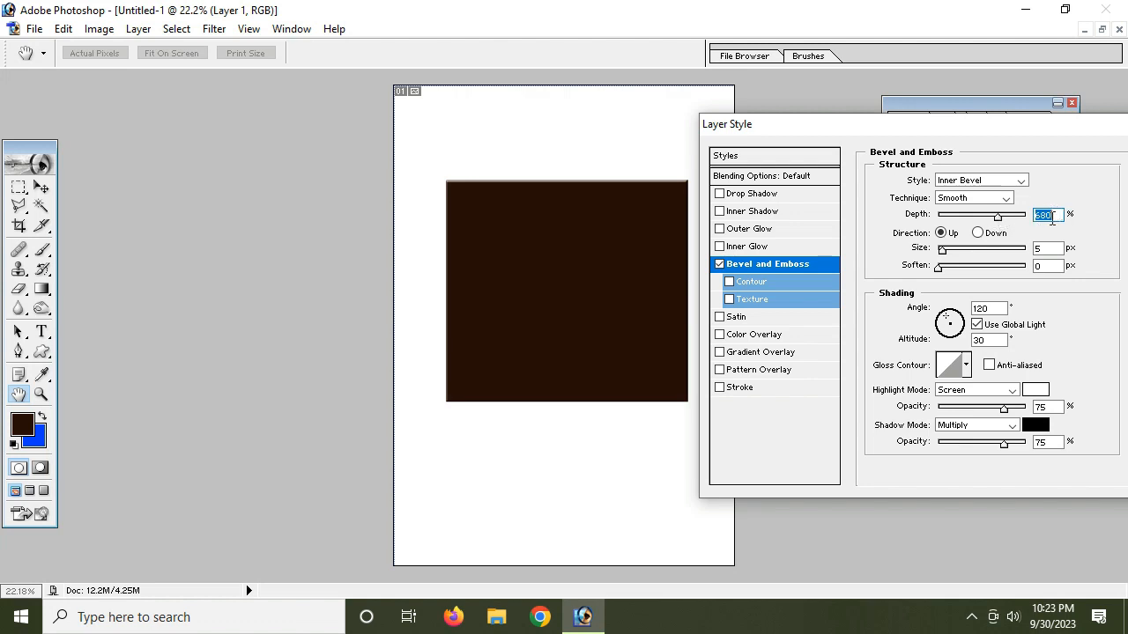
left_click_drag(941, 251, 1046, 216)
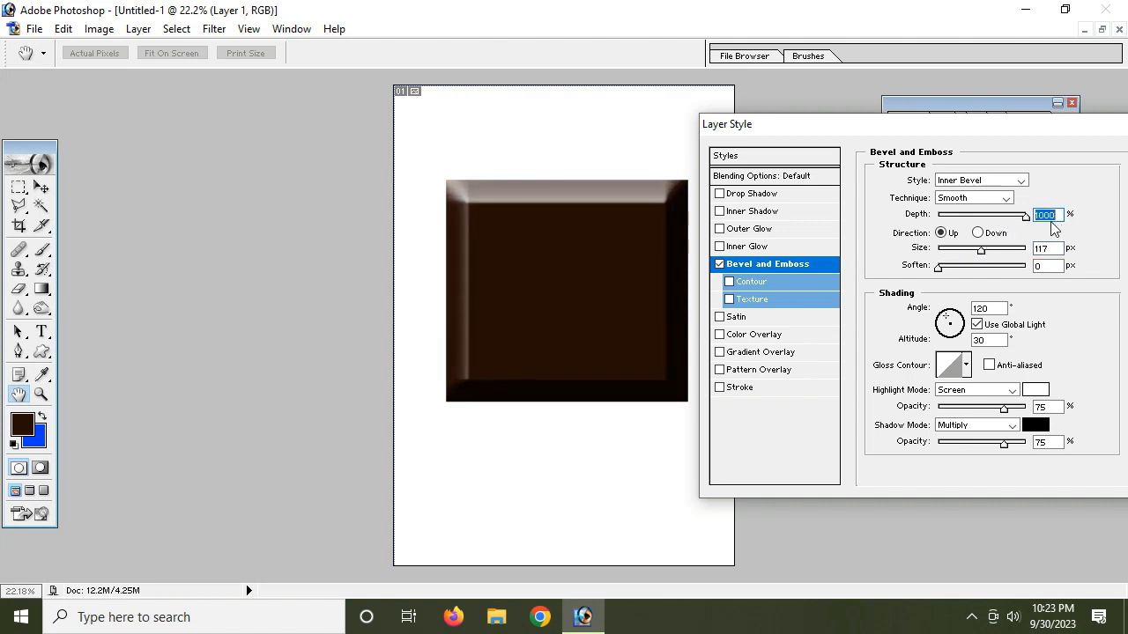
mouse_move(980, 252)
left_mouse_down()
mouse_move(1001, 256)
mouse_move(993, 259)
left_mouse_up()
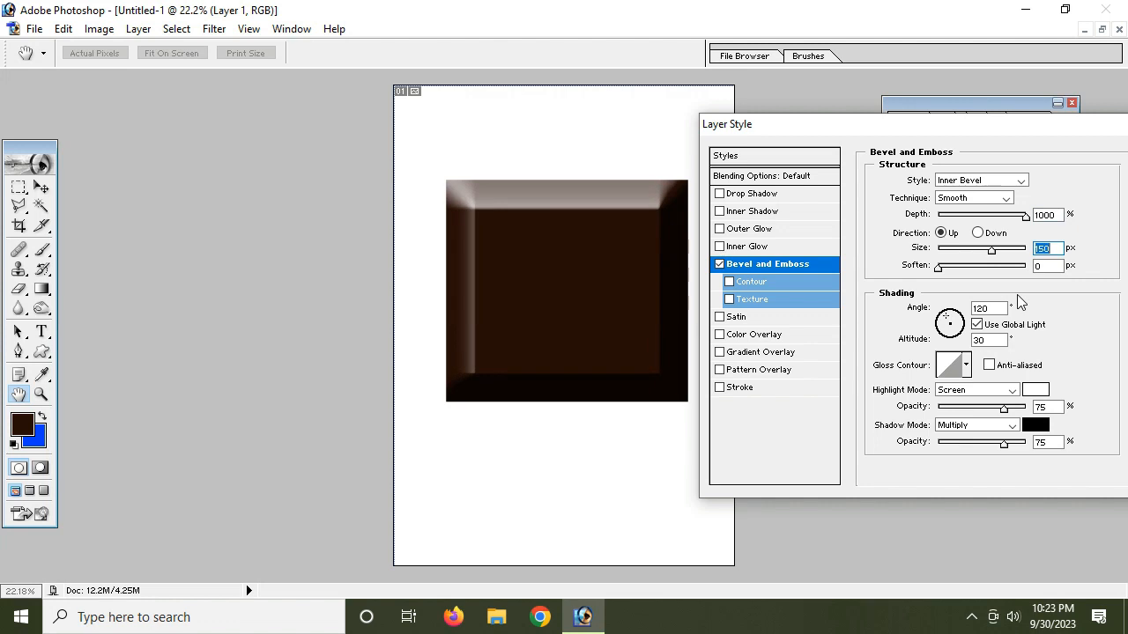
left_click_drag(938, 266, 865, 264)
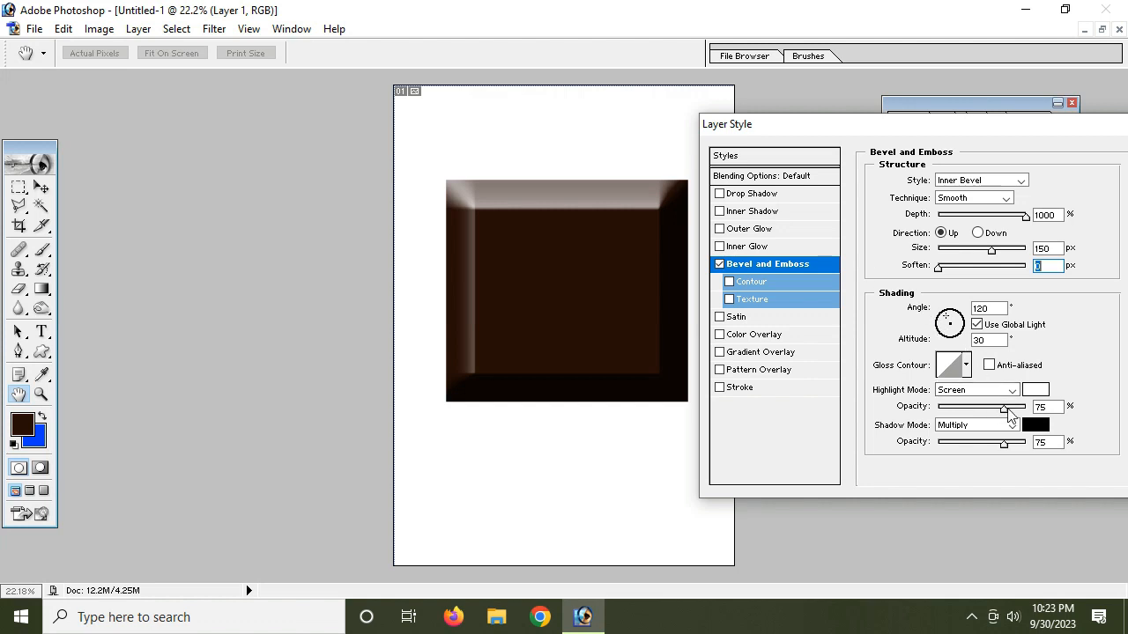
Set the bevel's highlight opacity to 78% and shadow opacity to 83%, and apply the layer style
left_click_drag(1005, 414, 1045, 406)
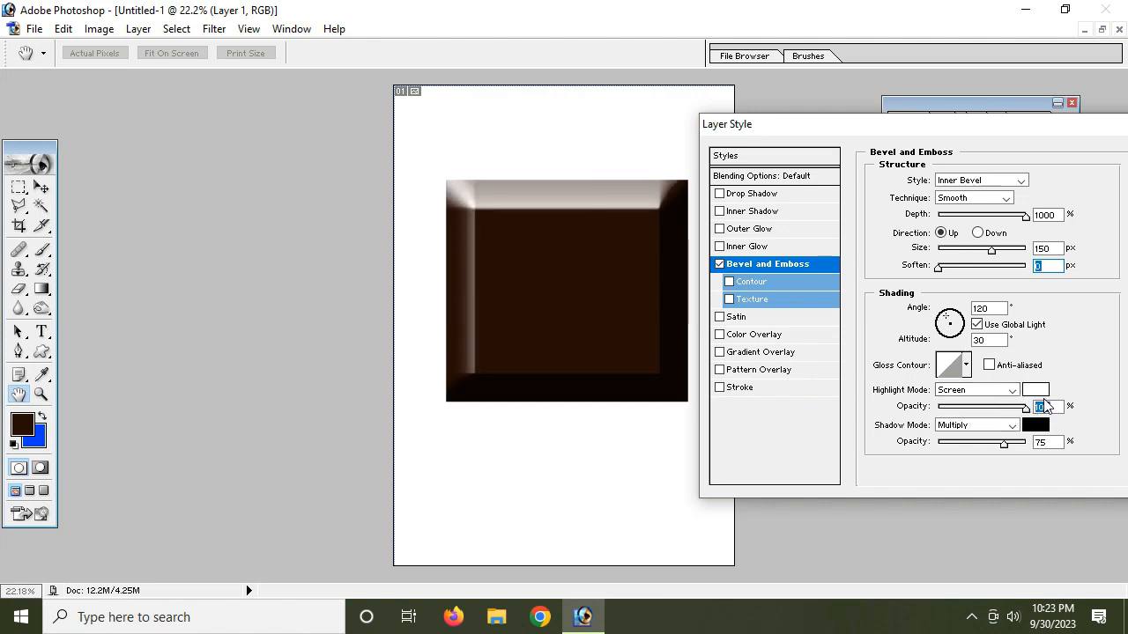
left_click_drag(1003, 444, 1006, 408)
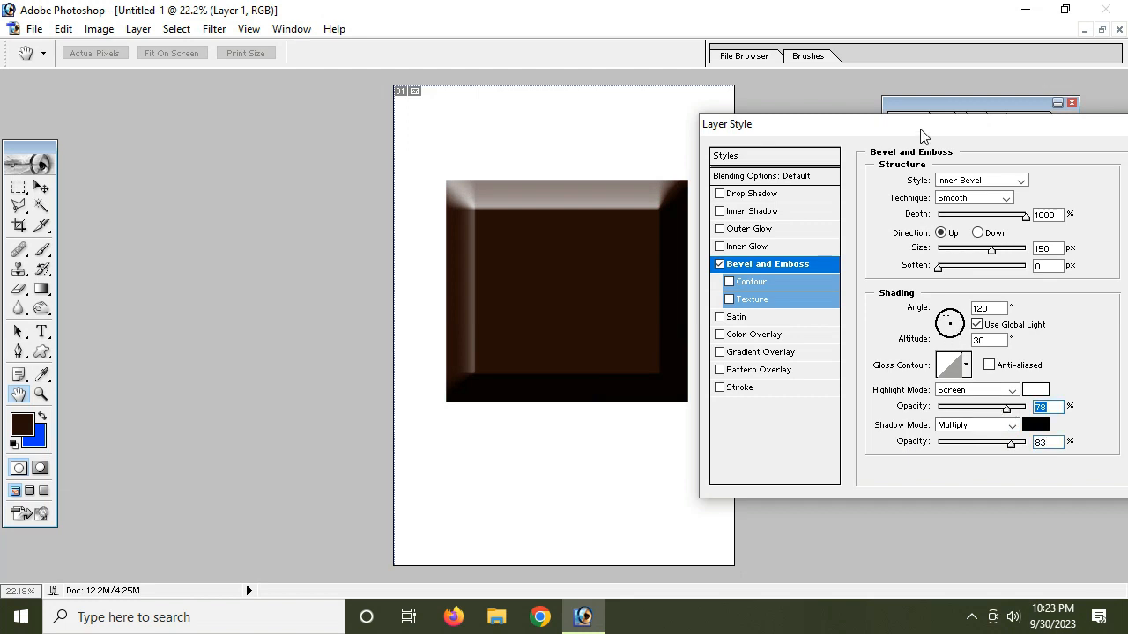
left_click_drag(922, 134, 669, 123)
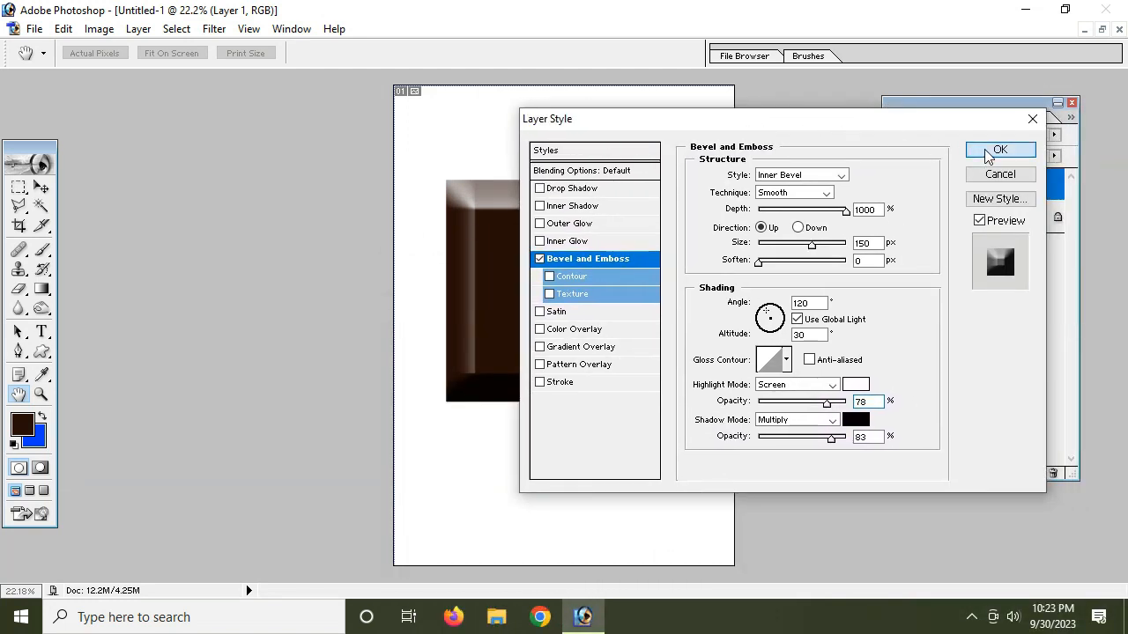
left_click(987, 151)
key("v")
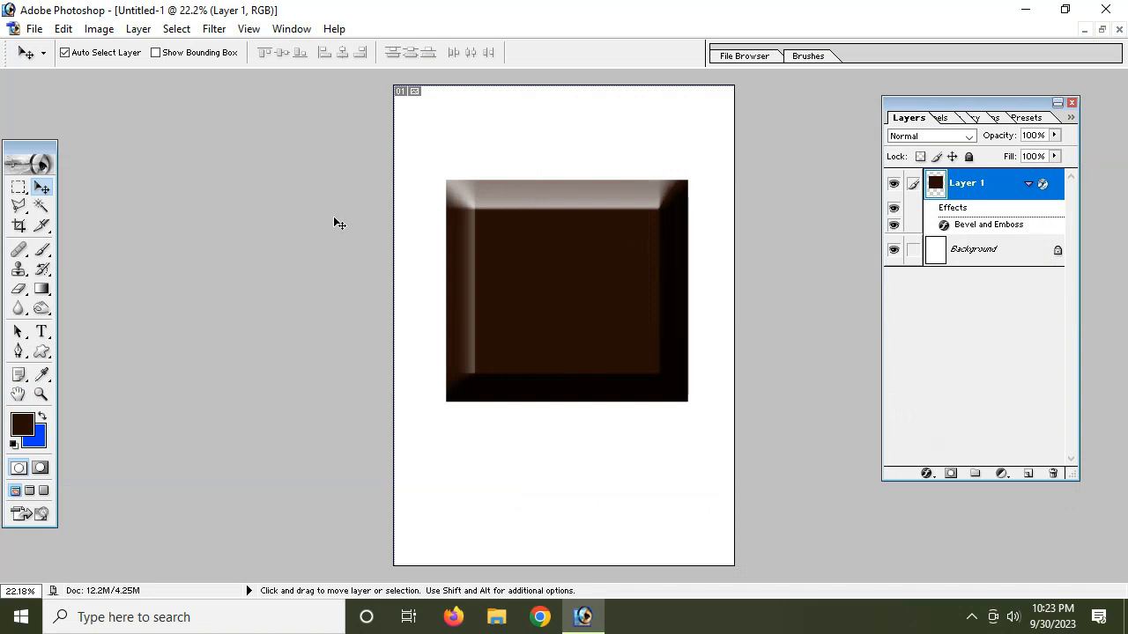
Add the text "Chocolate" across the middle of the beveled rectangle in a lighter reddish brown
left_click(44, 335)
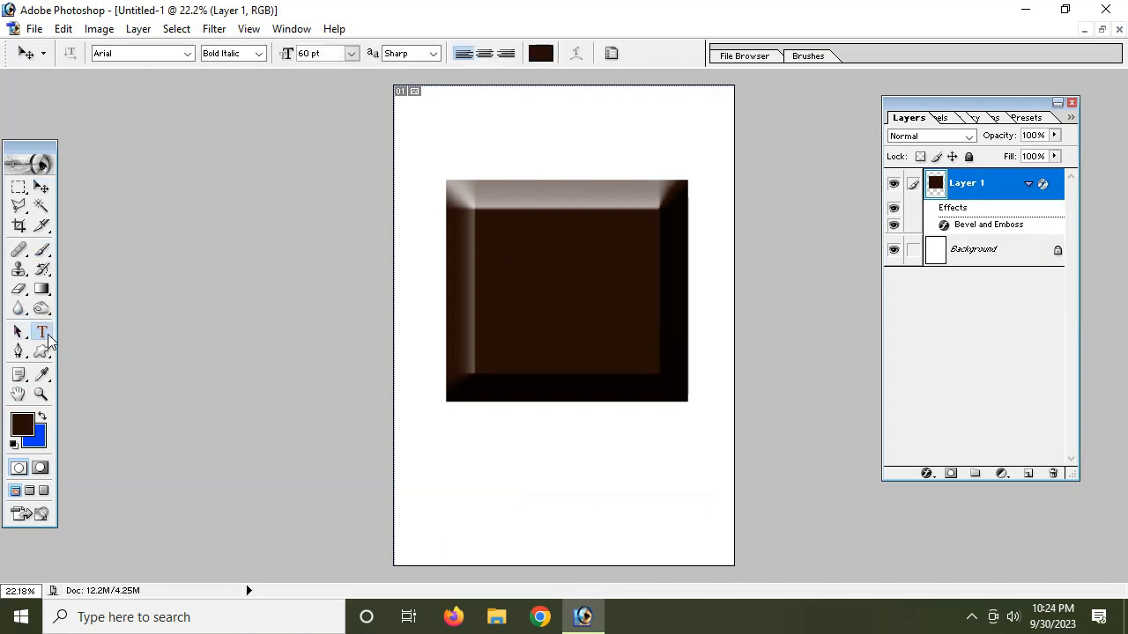
left_click(485, 306)
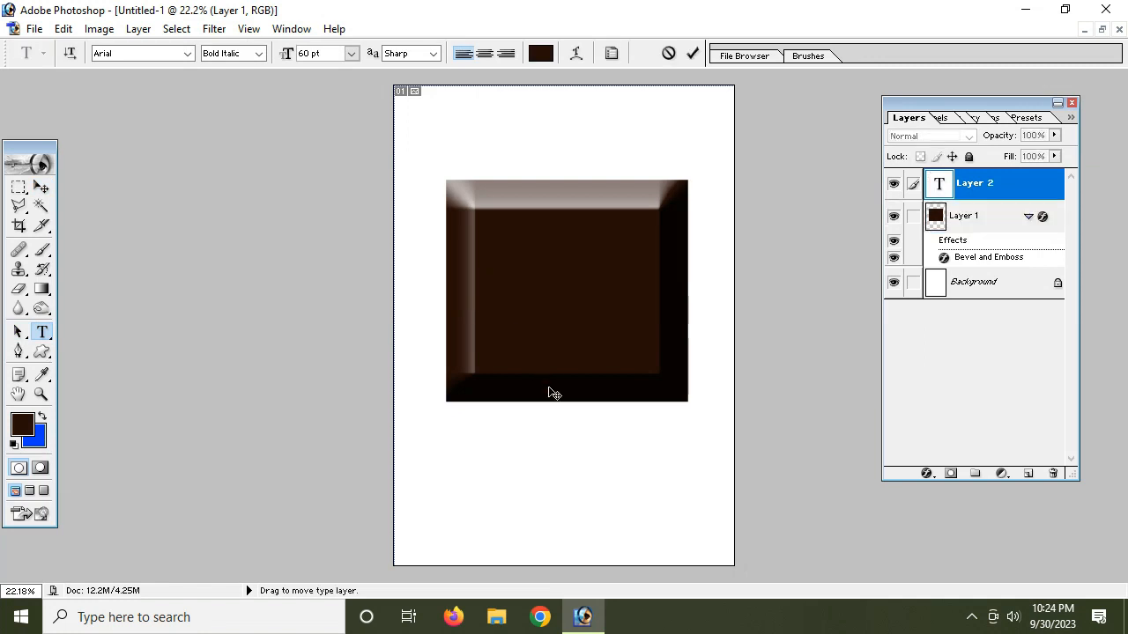
left_click(23, 427)
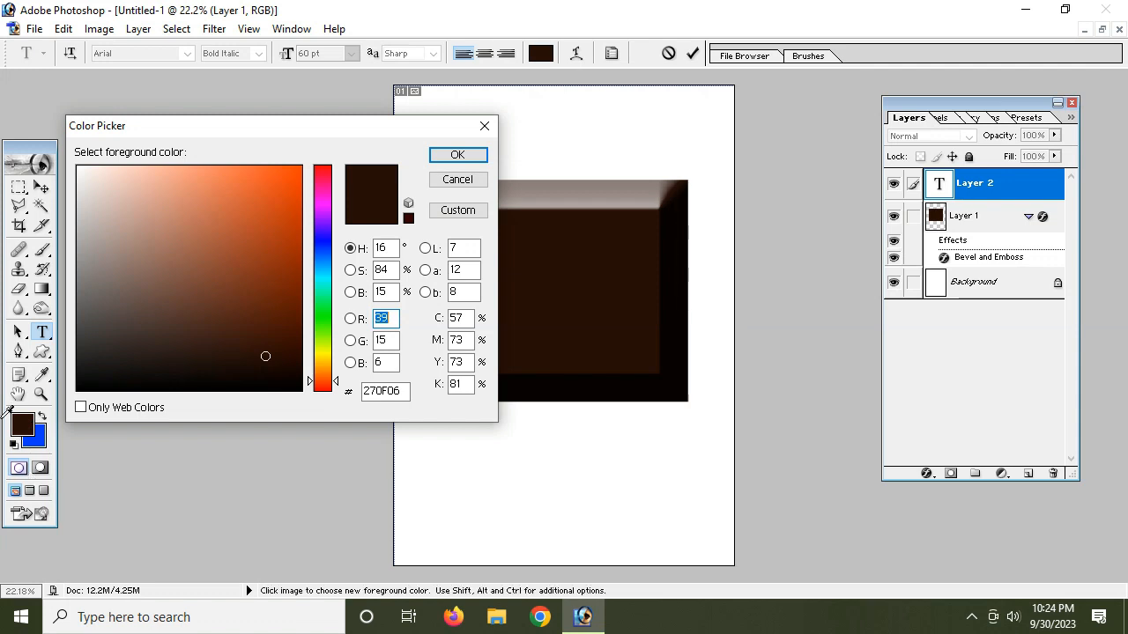
mouse_move(251, 363)
left_mouse_down()
mouse_move(244, 324)
mouse_move(221, 315)
left_mouse_up()
left_click(445, 157)
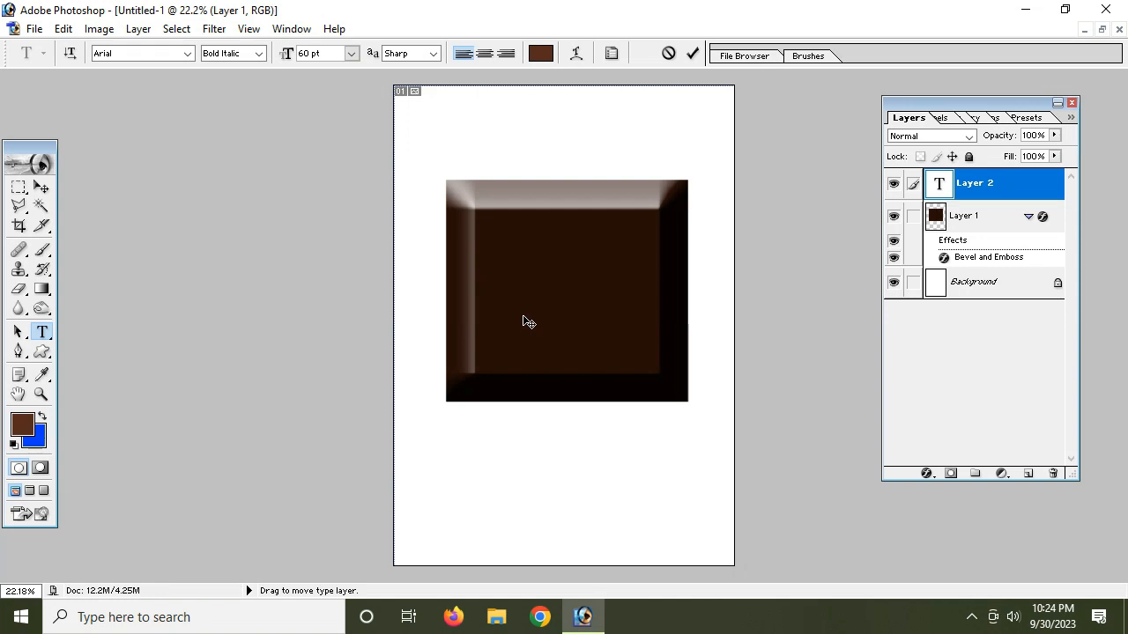
type("Cho")
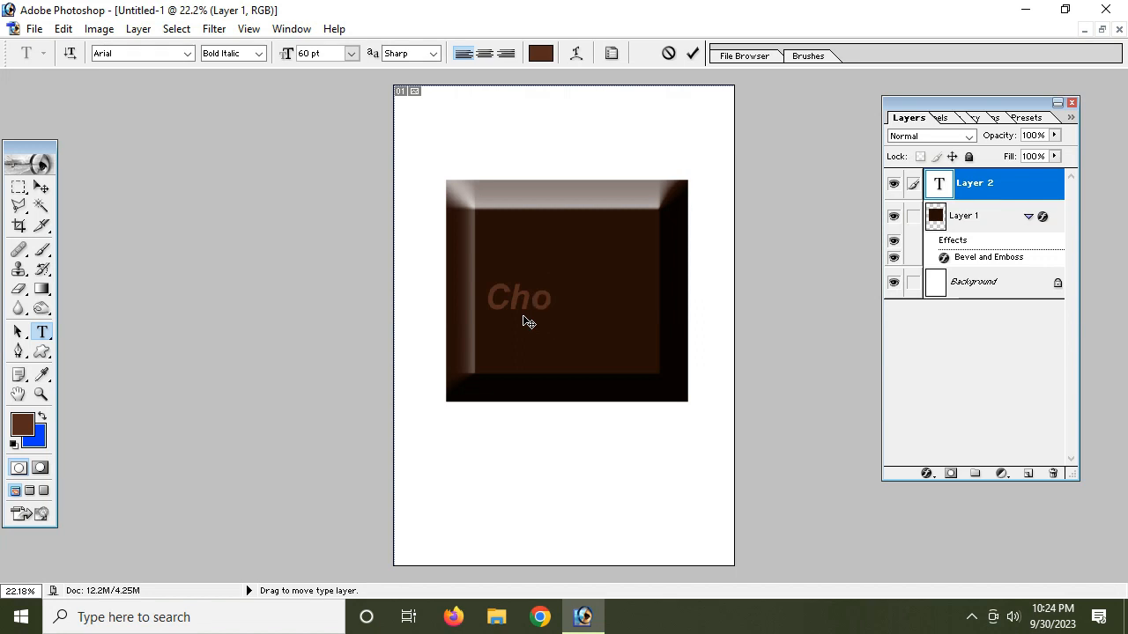
type("colate")
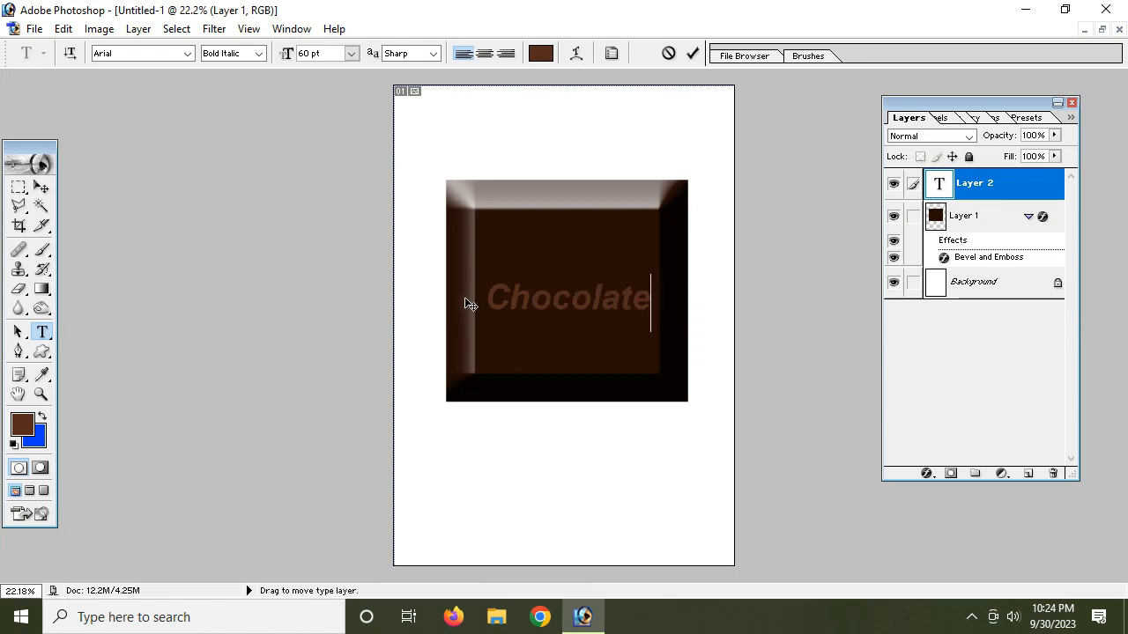
Try out fonts on the "Chocolate" text and set it to Brush Script Std
left_click_drag(484, 297, 645, 295)
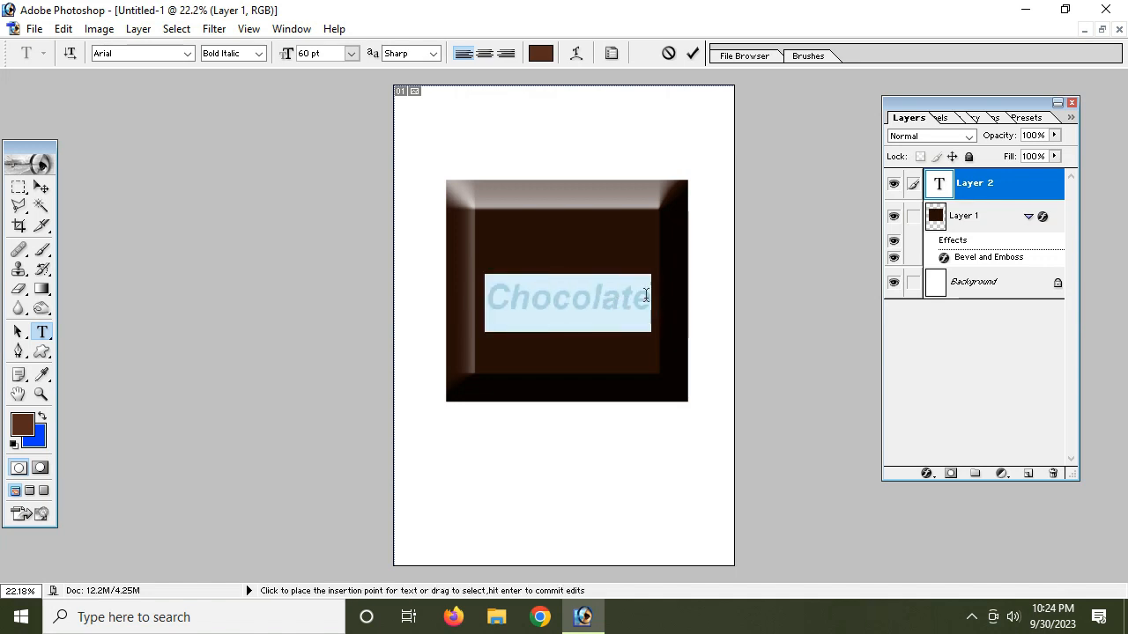
left_click(187, 53)
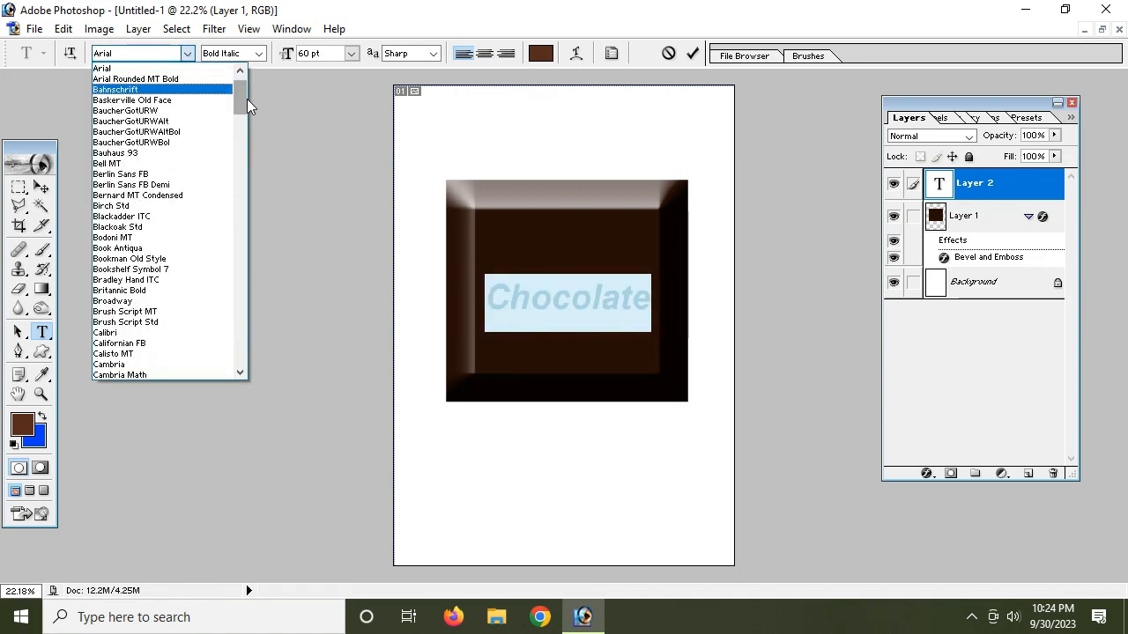
left_click(115, 67)
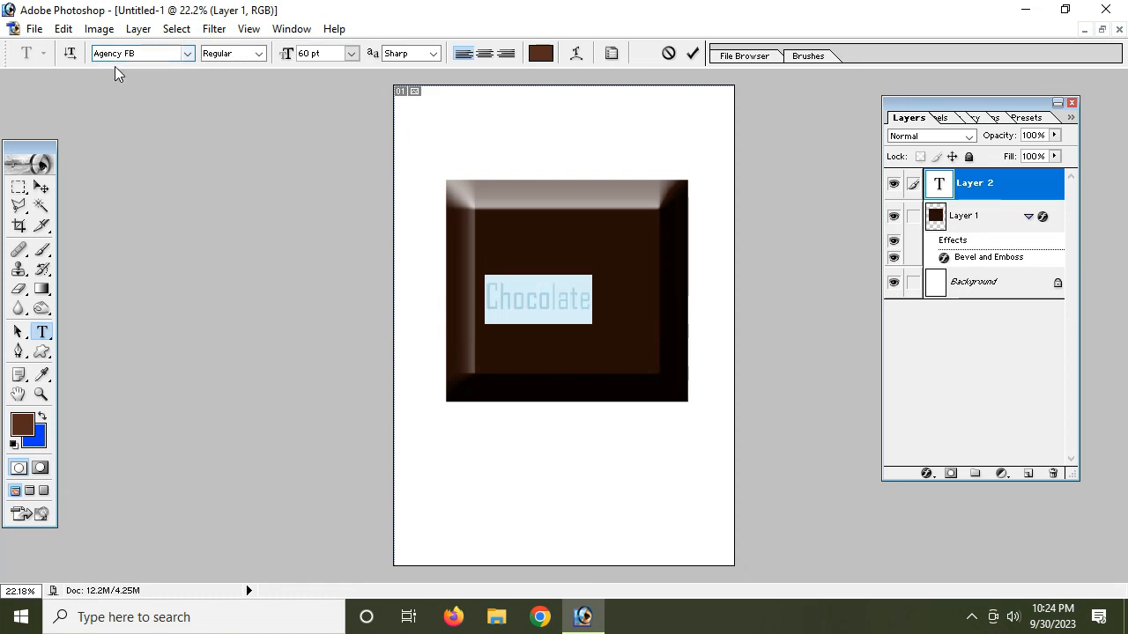
key("Down")
key("Down")
key("Down")
key("Down")
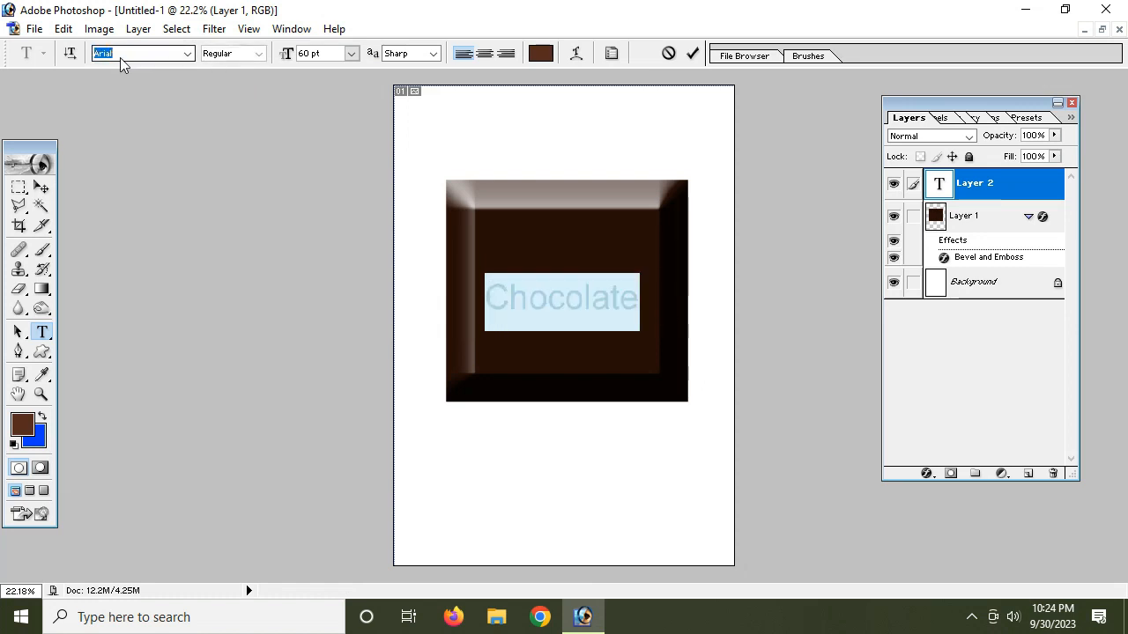
key("Down")
key("Down")
key("Down")
key("Down")
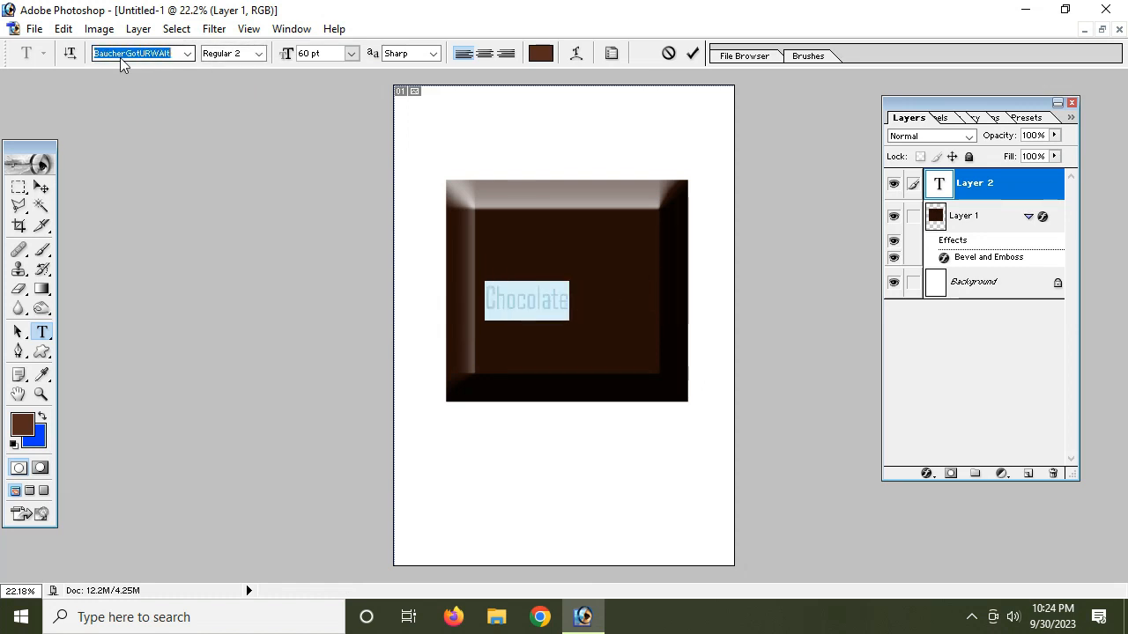
key("Down")
key("Down")
key("Down")
key("Down")
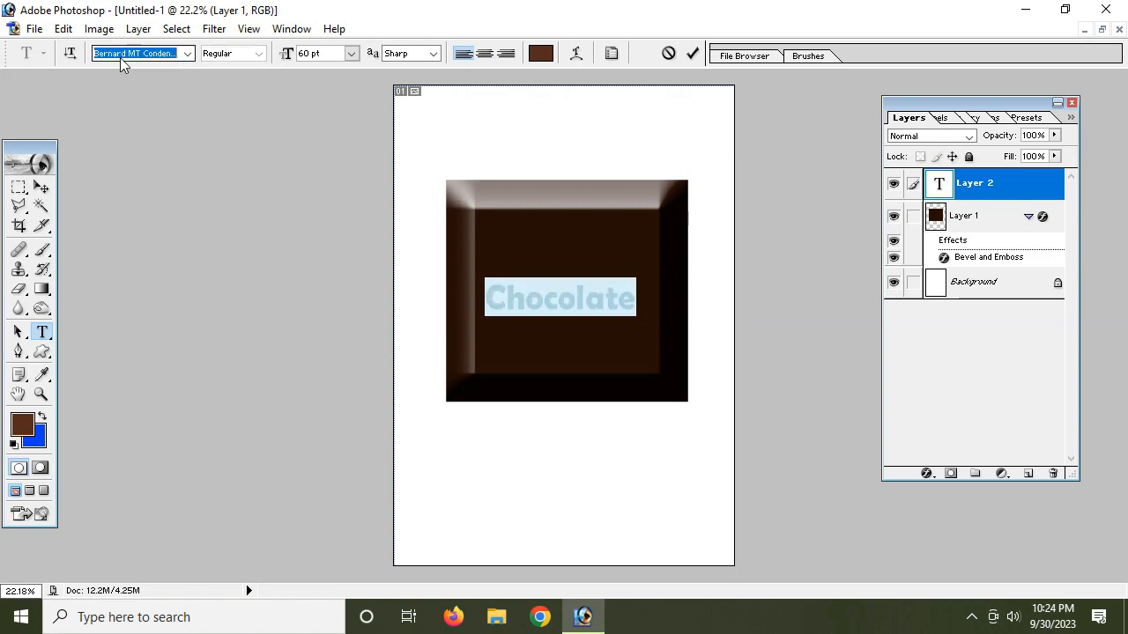
key("Down")
key("Down")
key("Down")
key("Down")
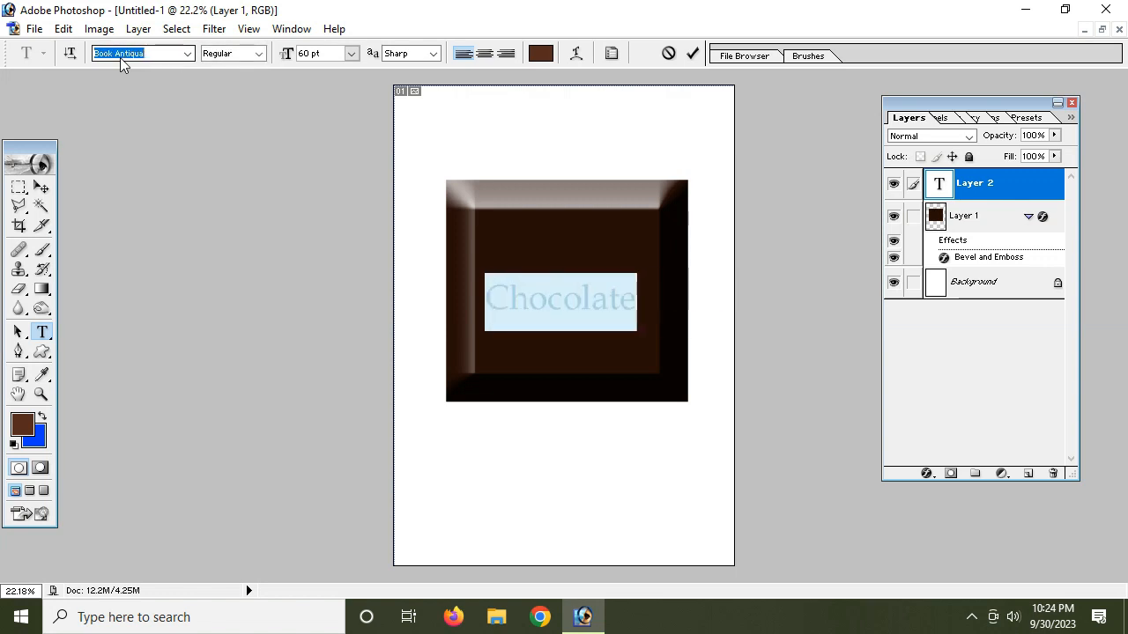
key("Down")
key("Down")
key("Down")
key("Down")
key("Down")
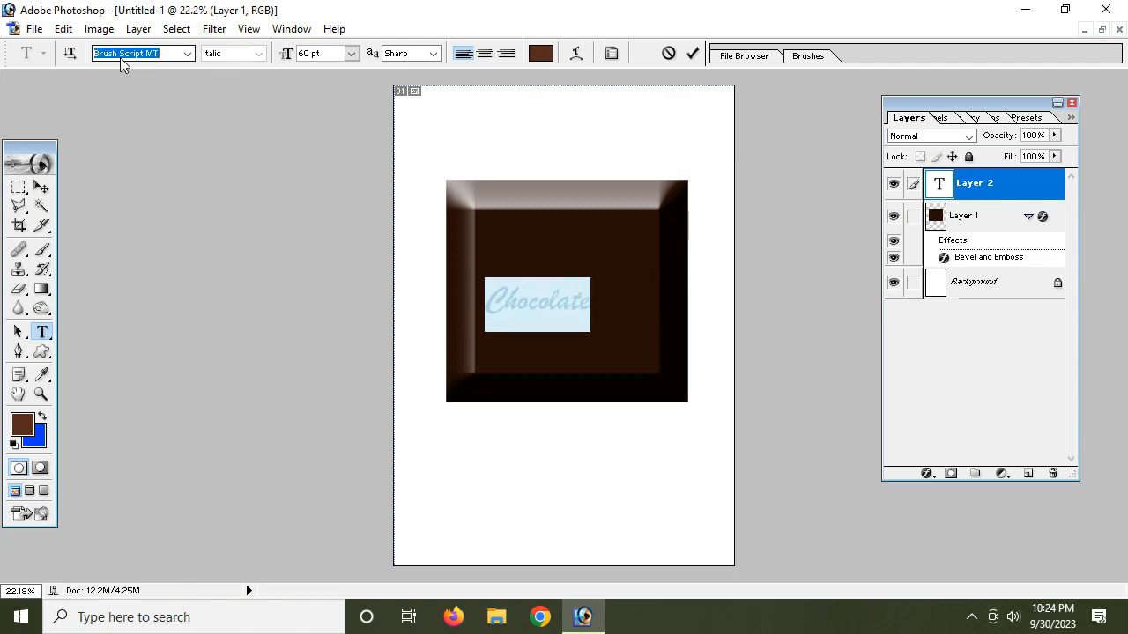
key("Up")
key("Down")
key("Down")
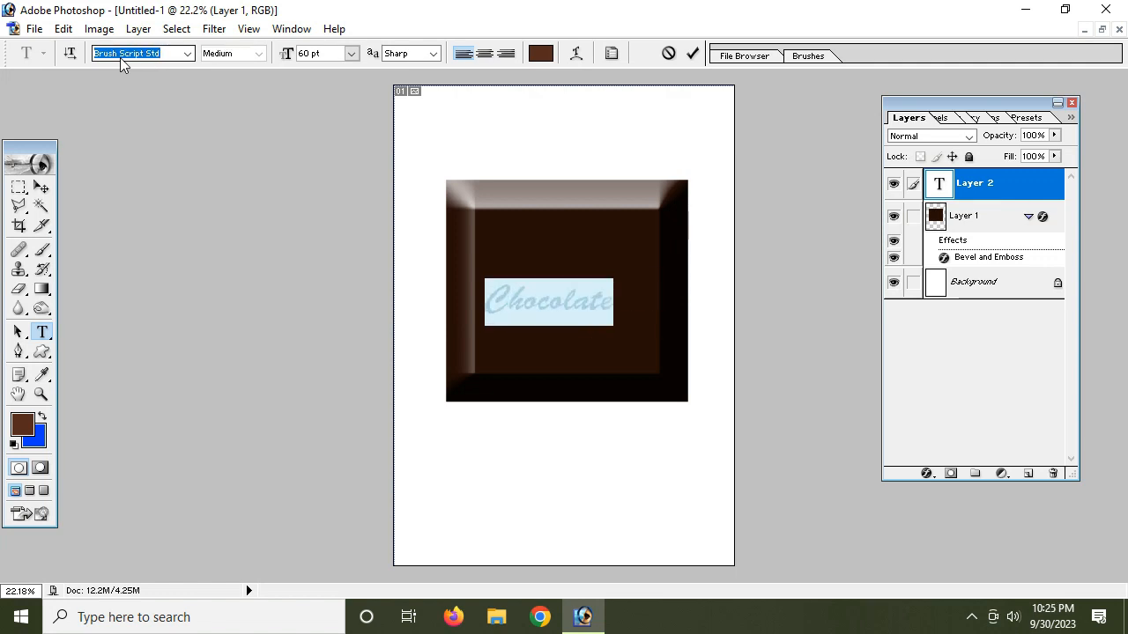
key("Up")
key("Down")
key("Up")
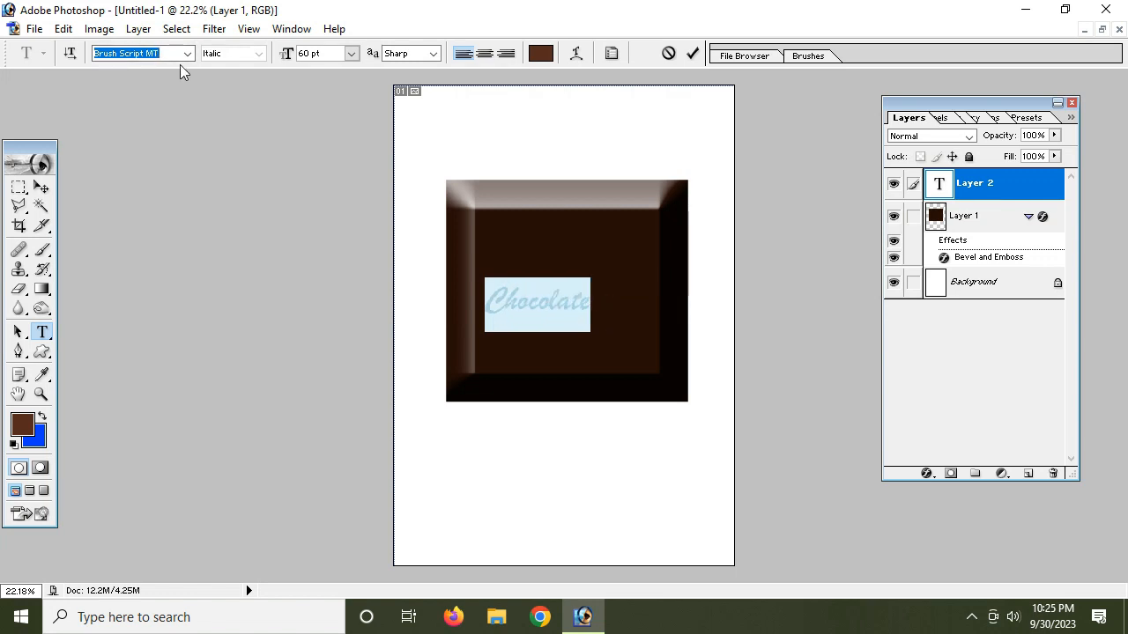
key("Down")
key("Down")
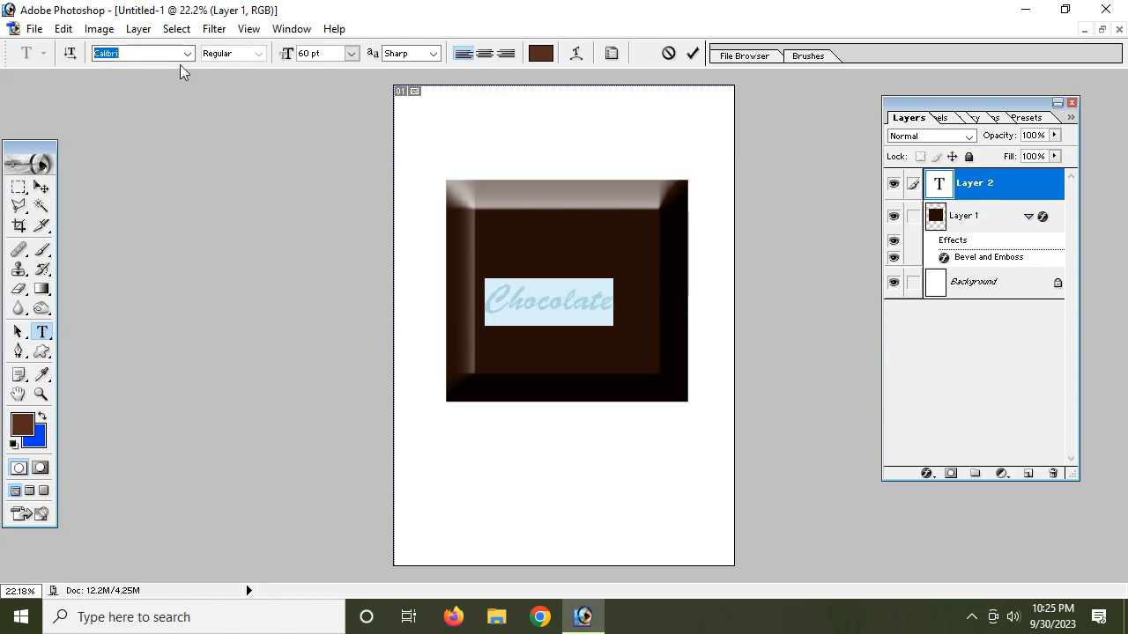
key("Up")
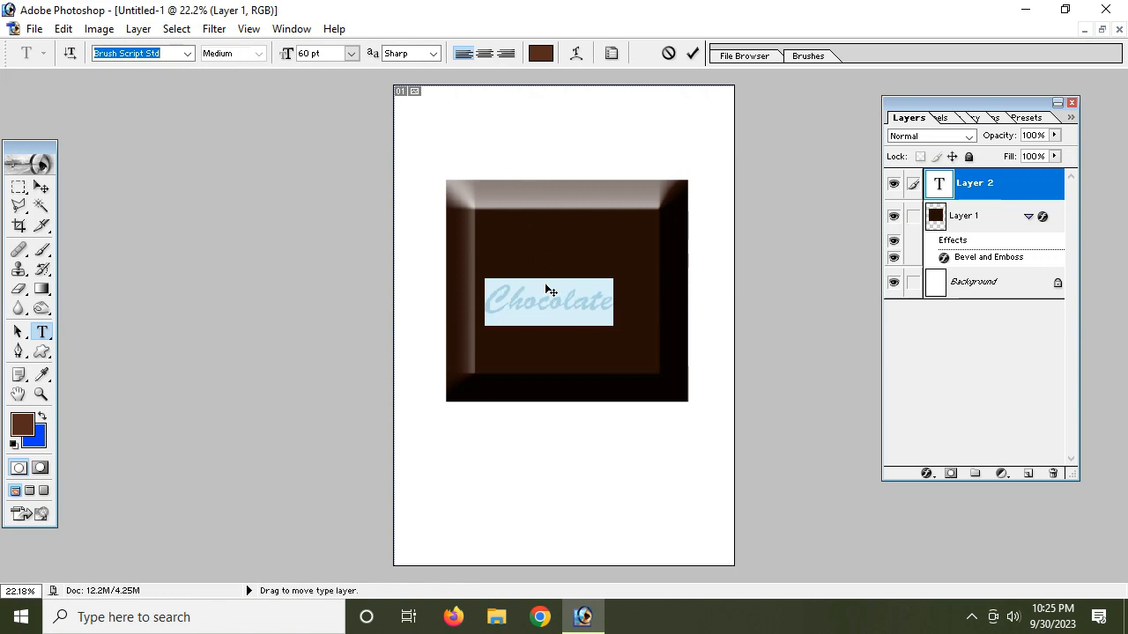
left_click(621, 305)
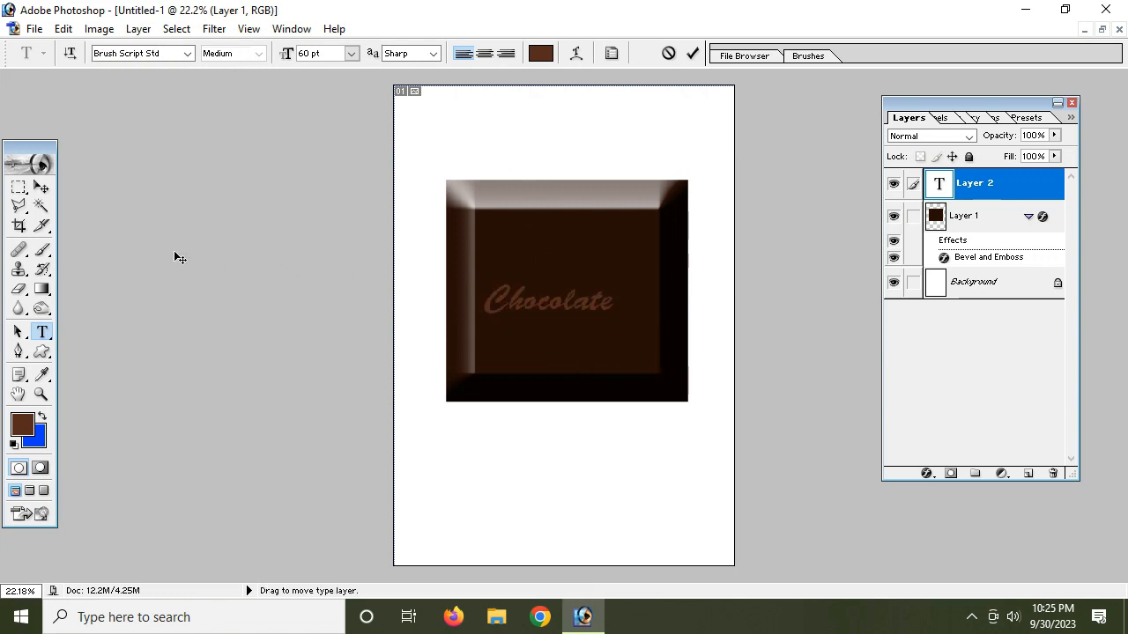
Scale the "Chocolate" text to about 151% width and 157% height, rotate it -42.9°, and place it diagonally across the block
left_click(45, 189)
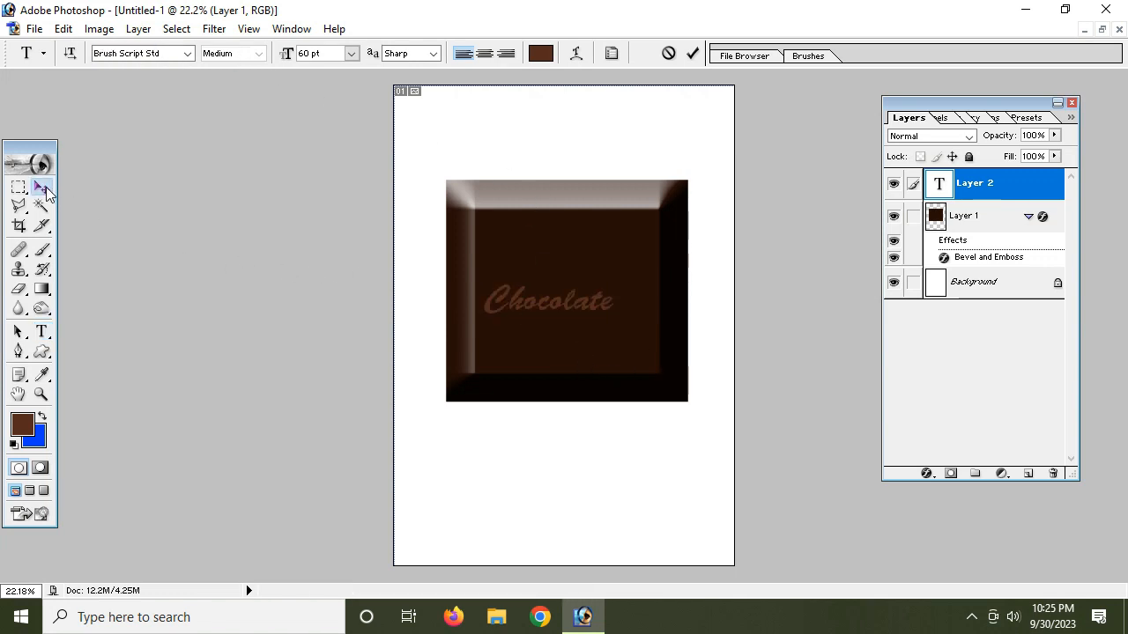
mouse_move(493, 313)
left_mouse_down()
mouse_move(528, 283)
mouse_move(502, 301)
left_mouse_up()
key("ctrl+t")
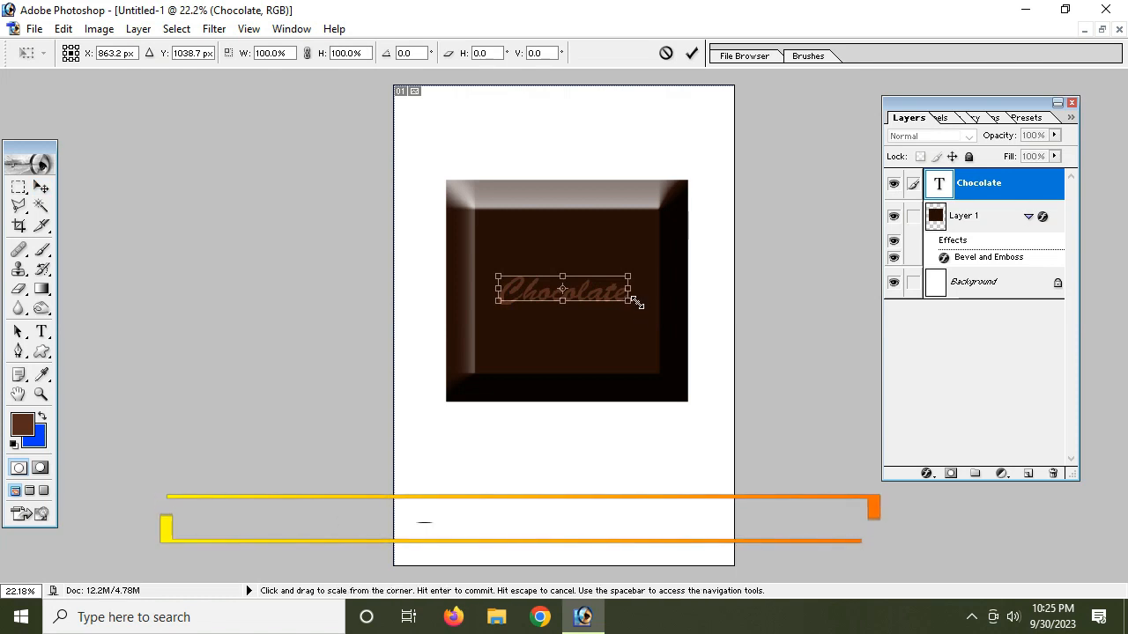
left_click_drag(649, 329, 620, 248)
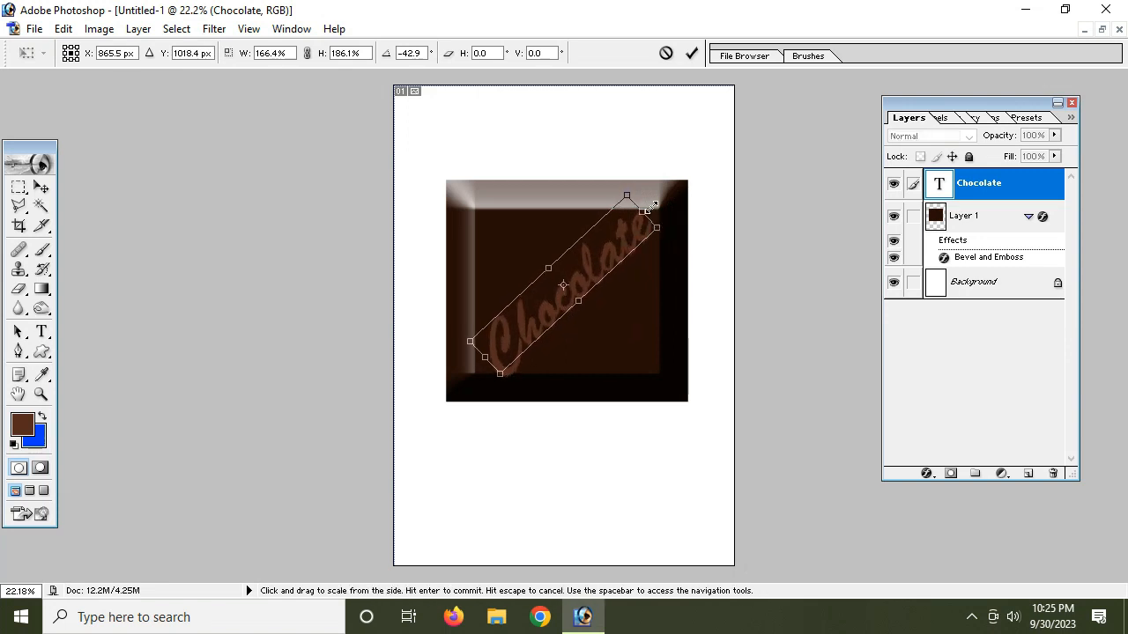
left_click_drag(624, 197, 621, 209)
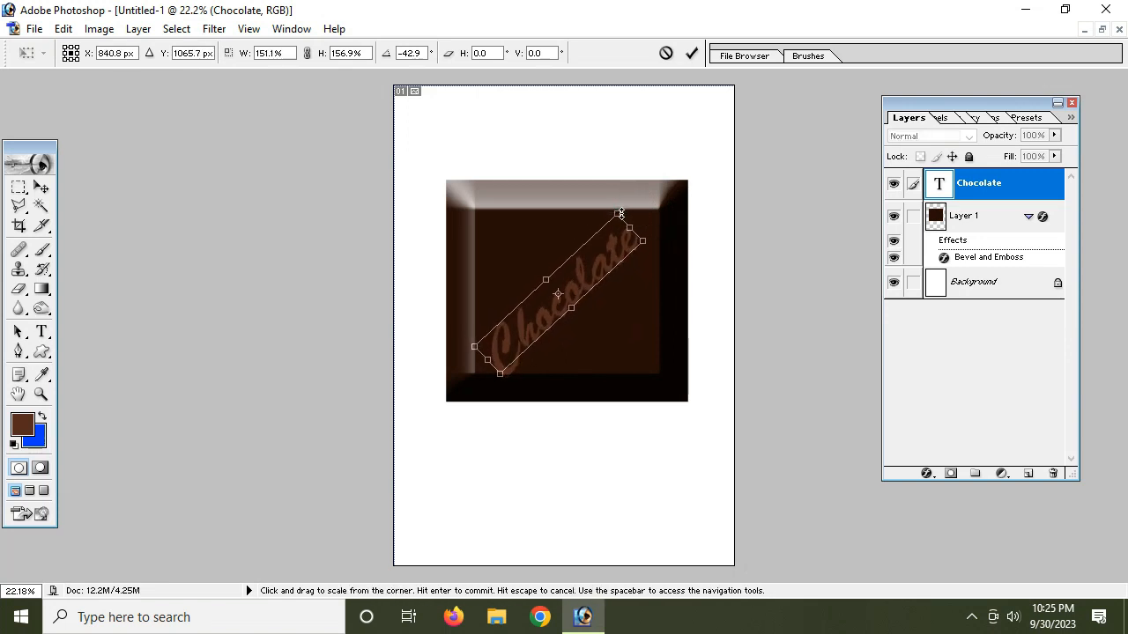
left_click_drag(604, 256, 608, 252)
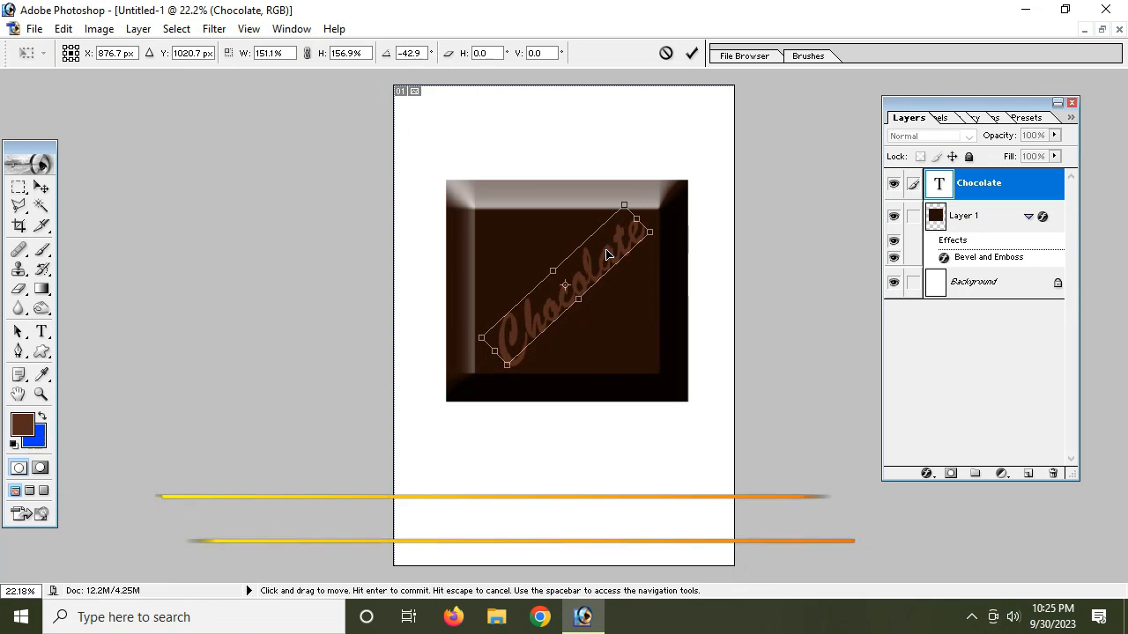
left_click_drag(674, 184, 681, 186)
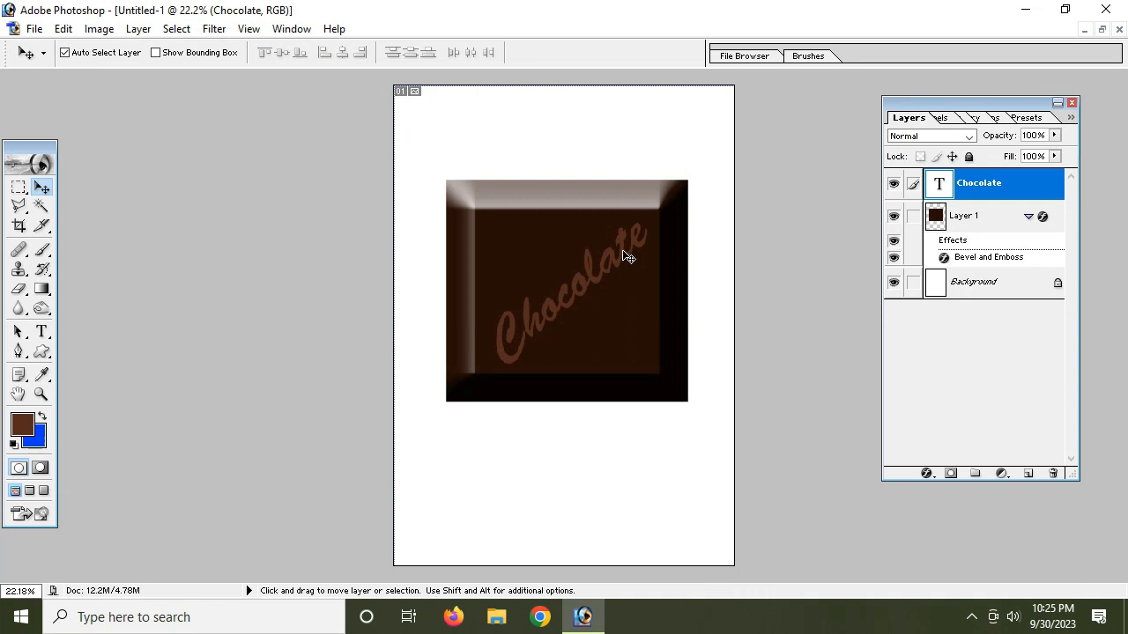
left_click_drag(623, 252, 619, 253)
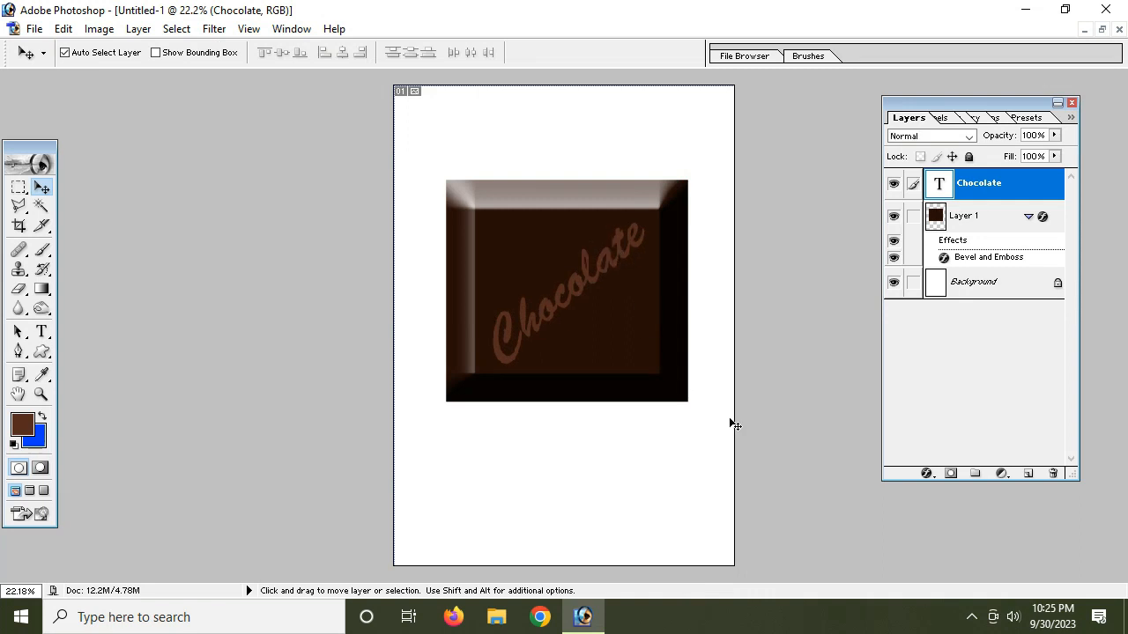
Add a Bevel and Emboss effect to the "Chocolate" text layer with the Pillow Emboss style
left_click(926, 476)
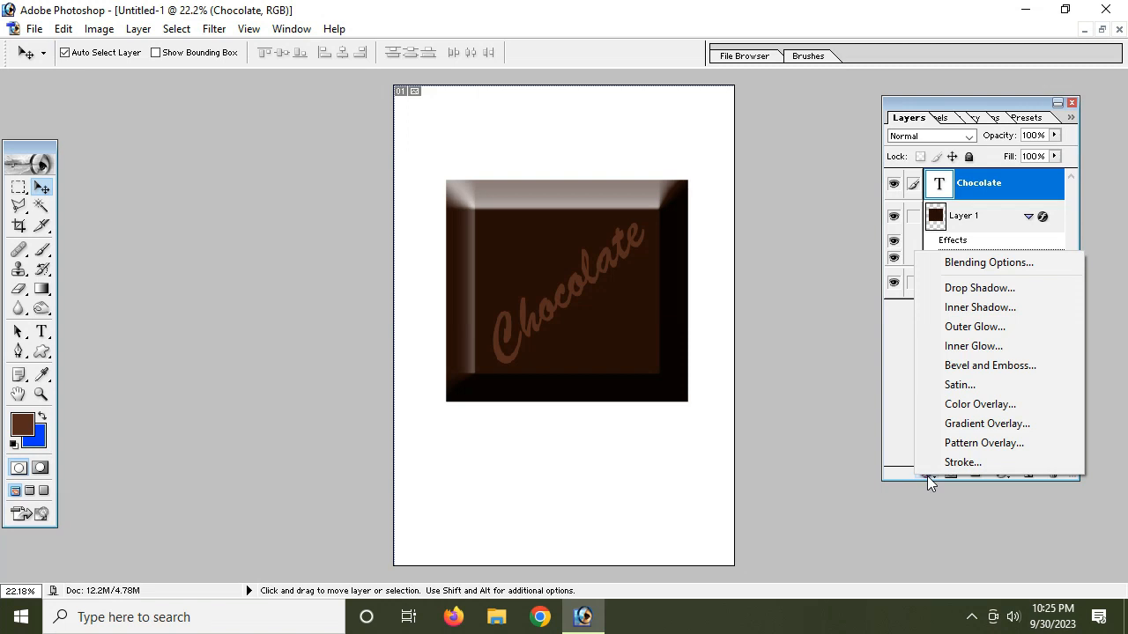
left_click(991, 370)
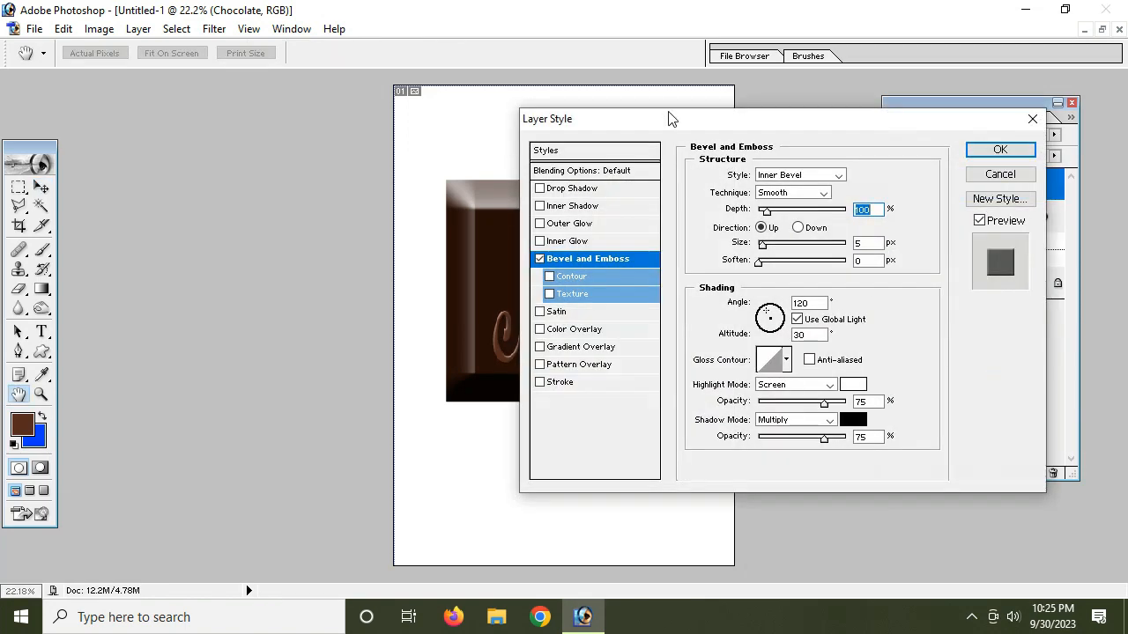
left_click_drag(670, 118, 829, 136)
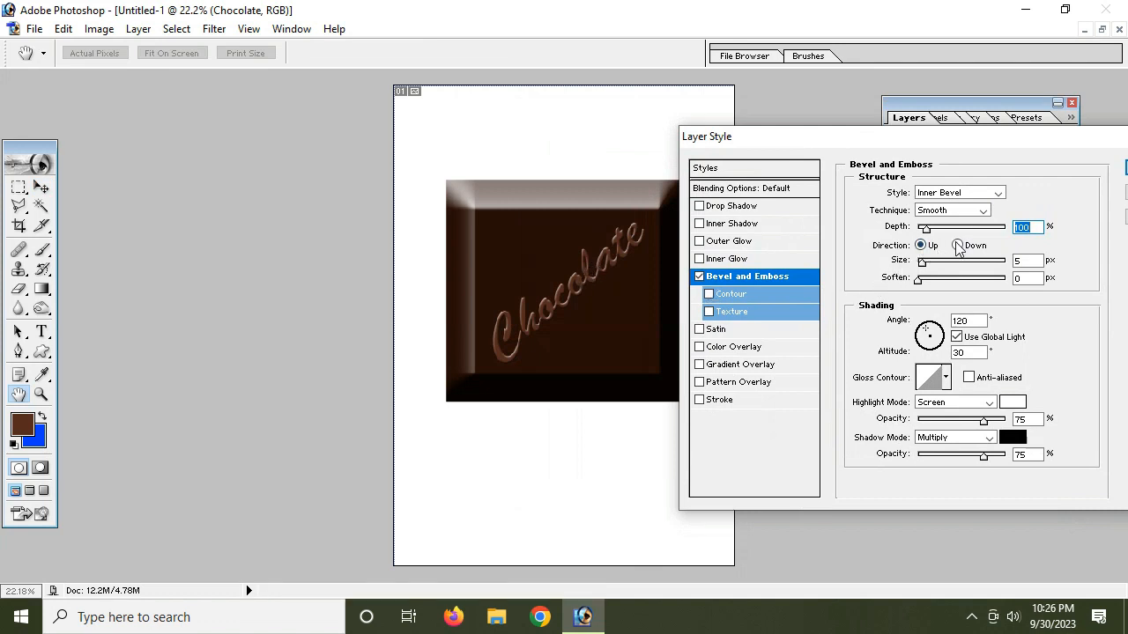
left_click(974, 196)
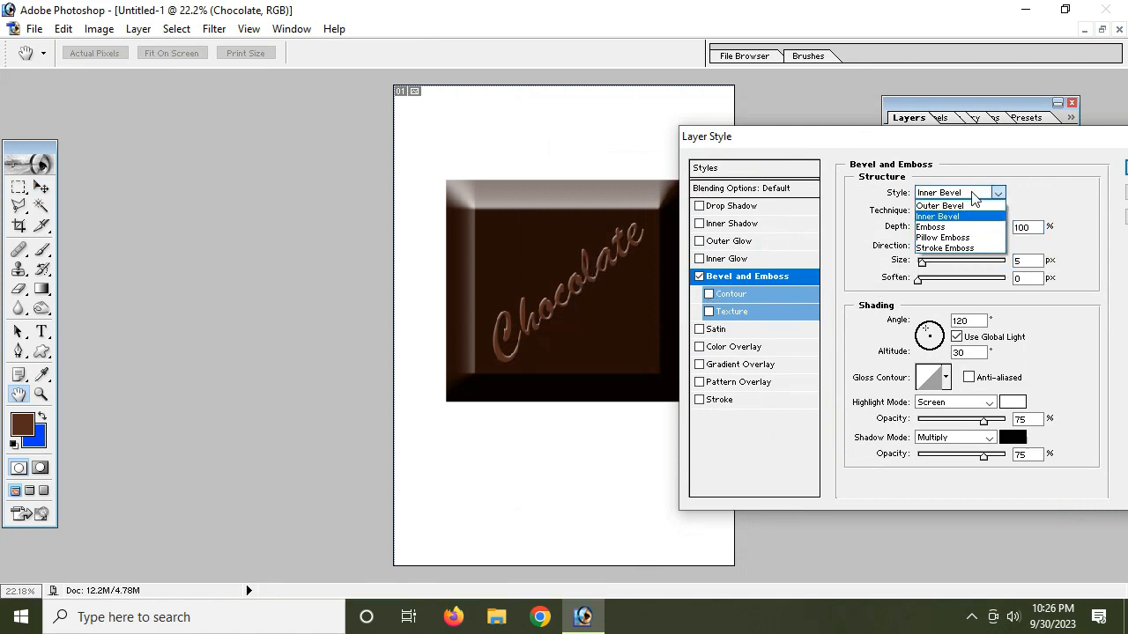
left_click(970, 238)
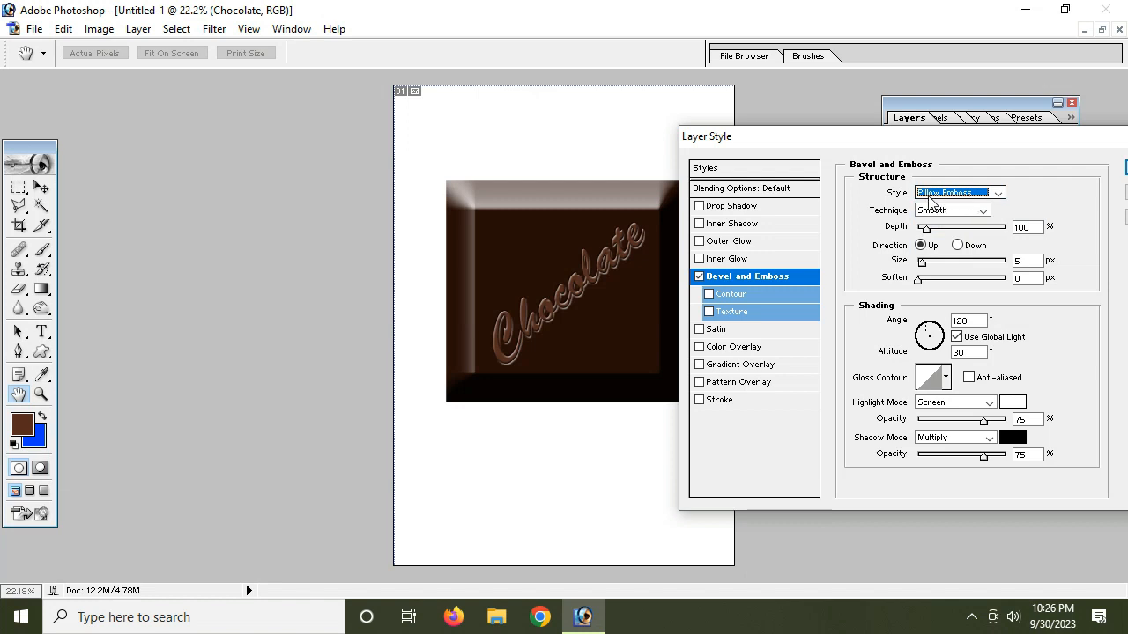
Set the text's pillow emboss to 191% depth, 24 px size and 1 px soften
left_click_drag(930, 228, 933, 265)
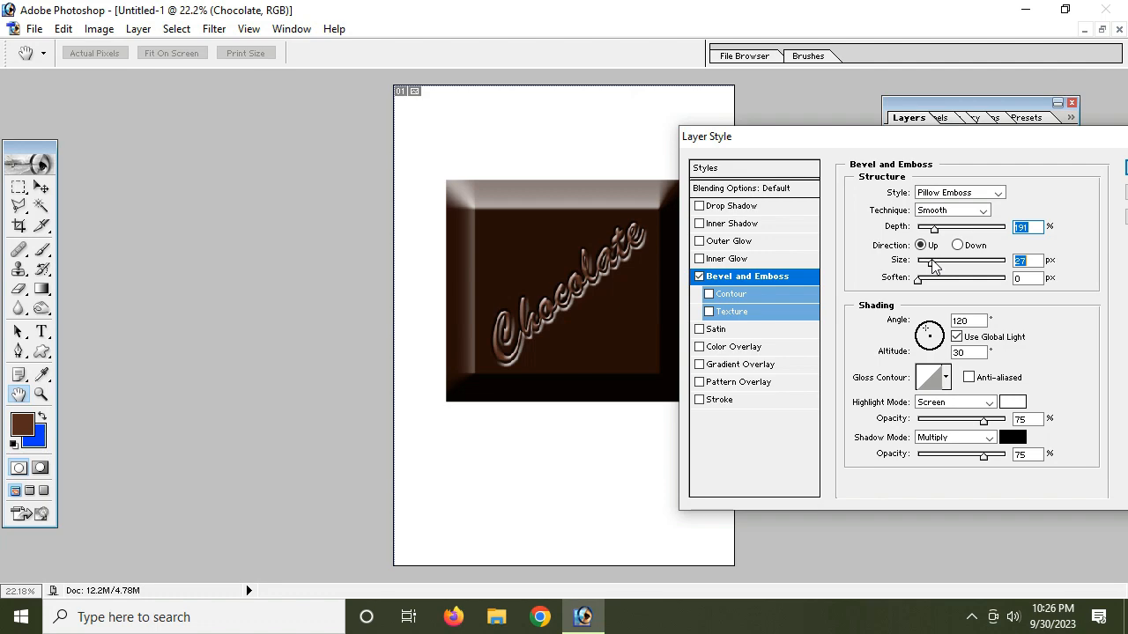
key("Return")
left_click(600, 627)
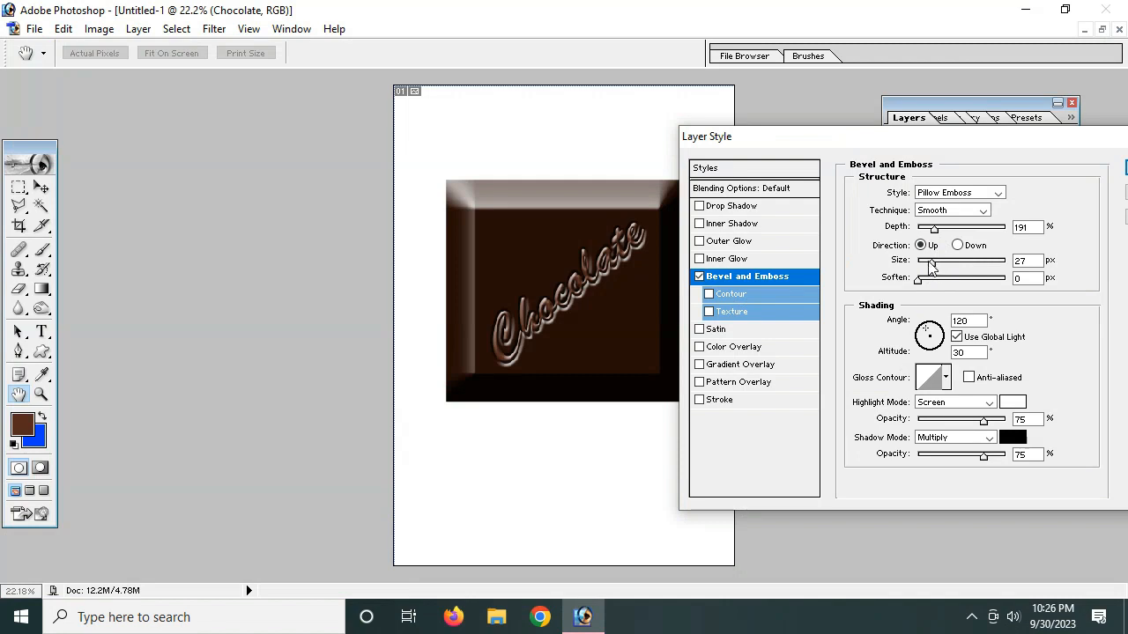
left_click_drag(932, 266, 907, 280)
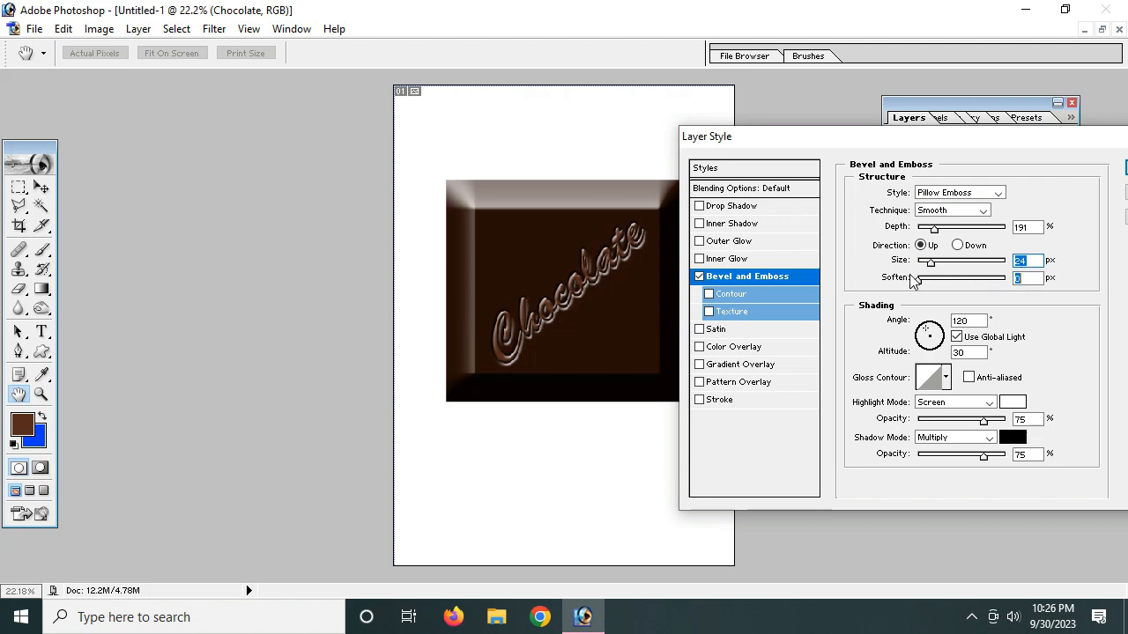
key("Return")
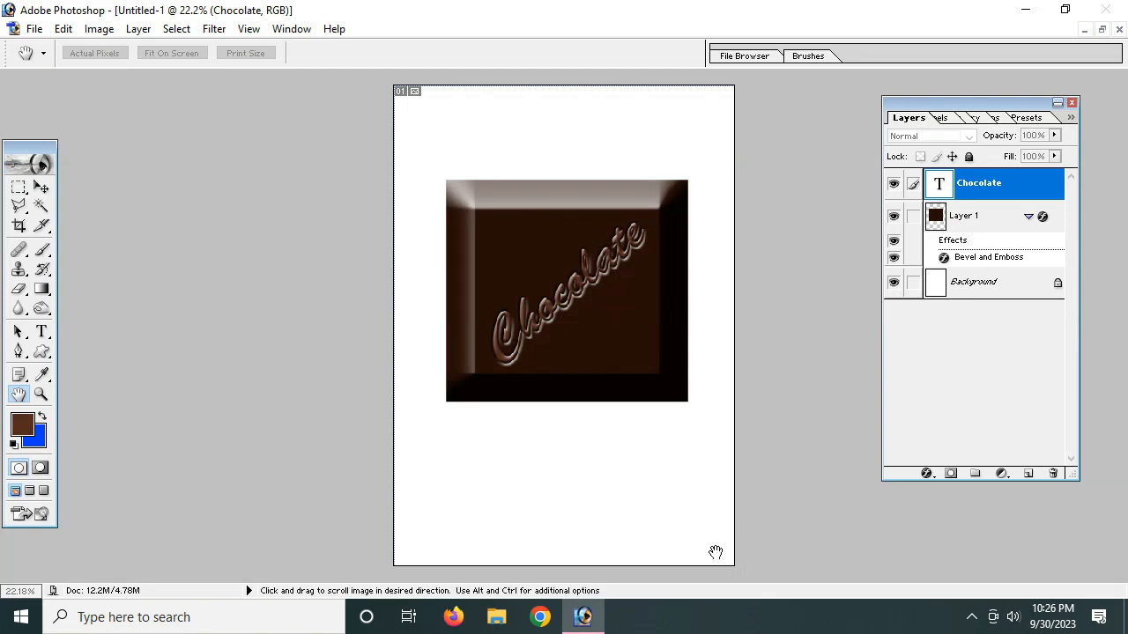
left_click(595, 627)
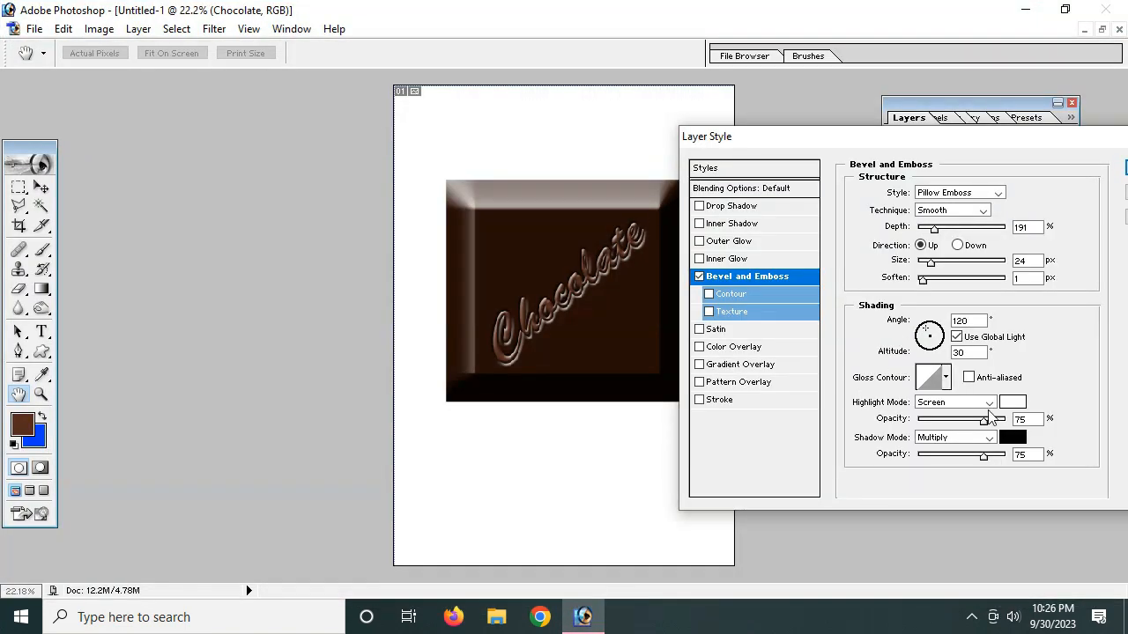
Set the emboss highlight opacity to 73% and shadow opacity to 94%, and reposition the Layer Style dialog
mouse_move(983, 421)
left_mouse_down()
mouse_move(967, 424)
mouse_move(978, 459)
mouse_move(990, 459)
mouse_move(966, 458)
mouse_move(1013, 451)
mouse_move(983, 424)
left_mouse_up()
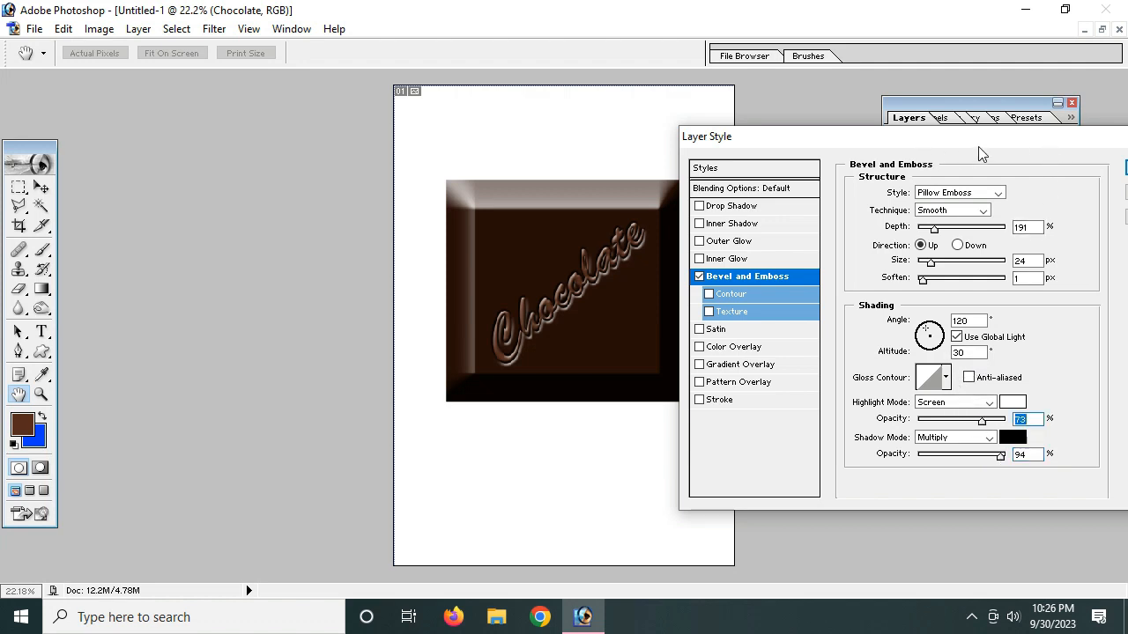
left_click_drag(982, 148, 848, 154)
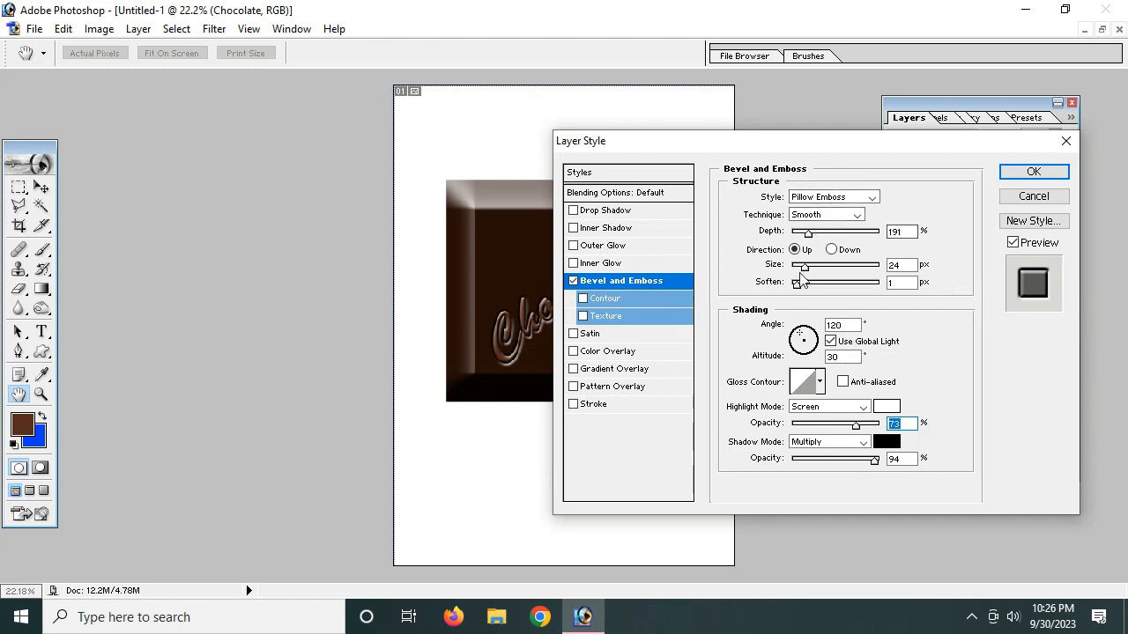
left_click_drag(824, 149, 875, 149)
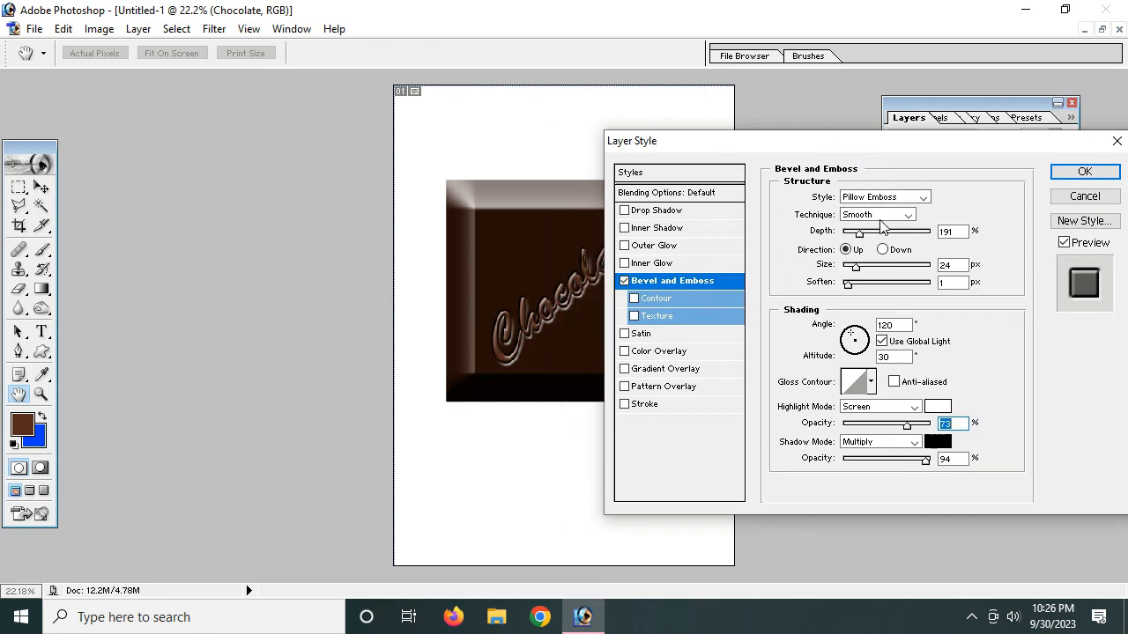
Reduce the depth of the text's pillow emboss to 141%
mouse_move(859, 233)
left_mouse_down()
mouse_move(973, 222)
mouse_move(899, 248)
mouse_move(859, 242)
left_mouse_up()
key("Return")
left_click(582, 617)
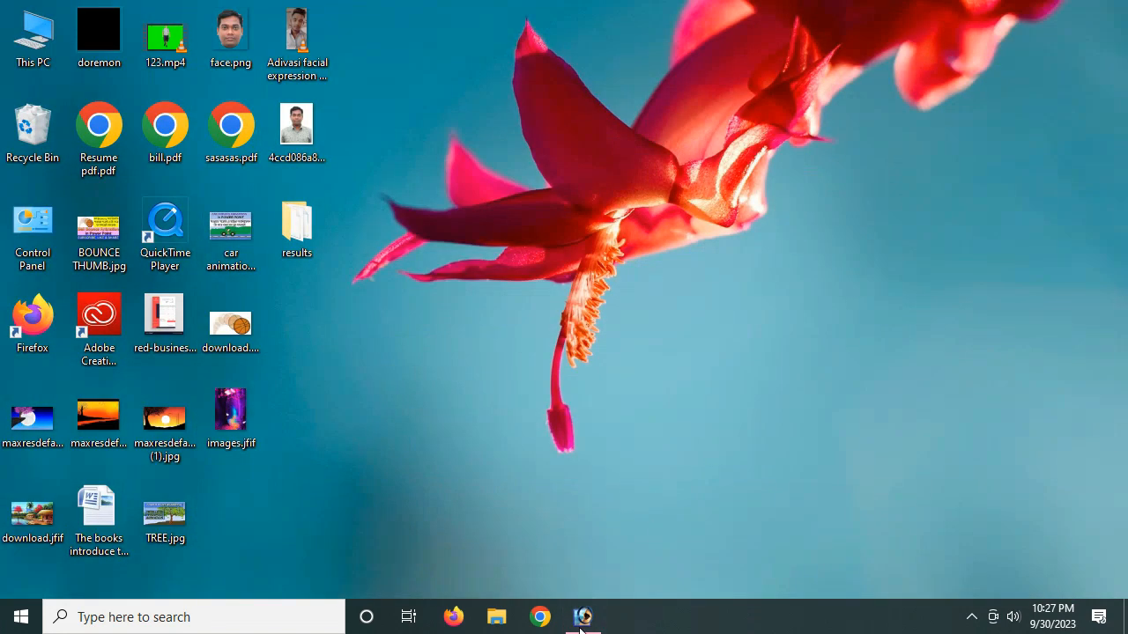
left_click(583, 616)
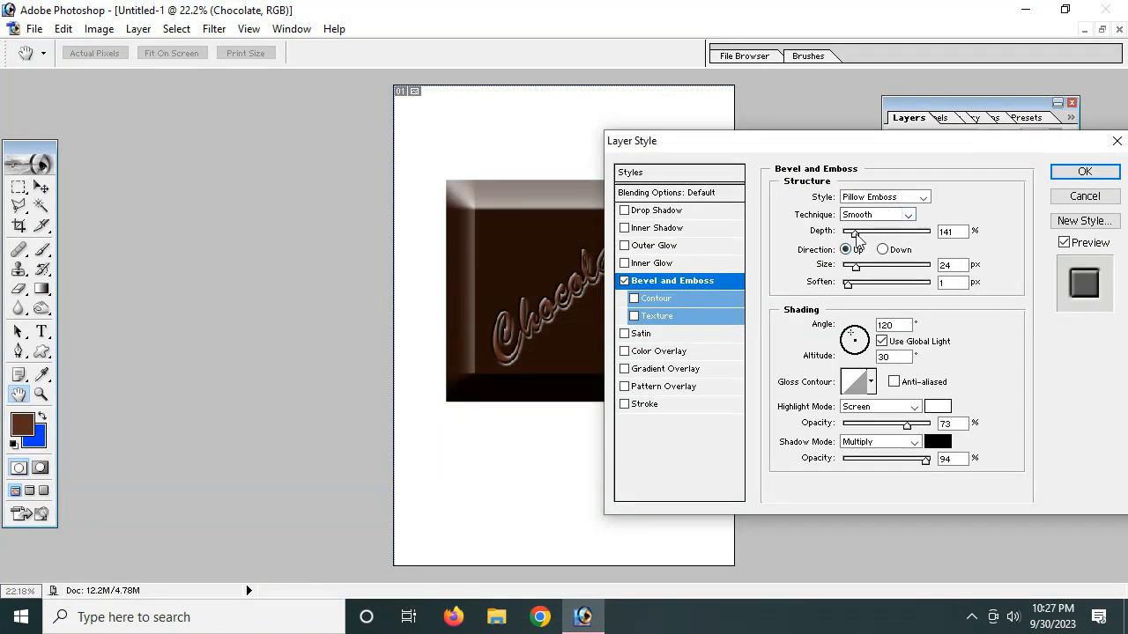
Apply the text's layer style and collapse the effects lists of the Chocolate layer and Layer 1
left_click(1083, 172)
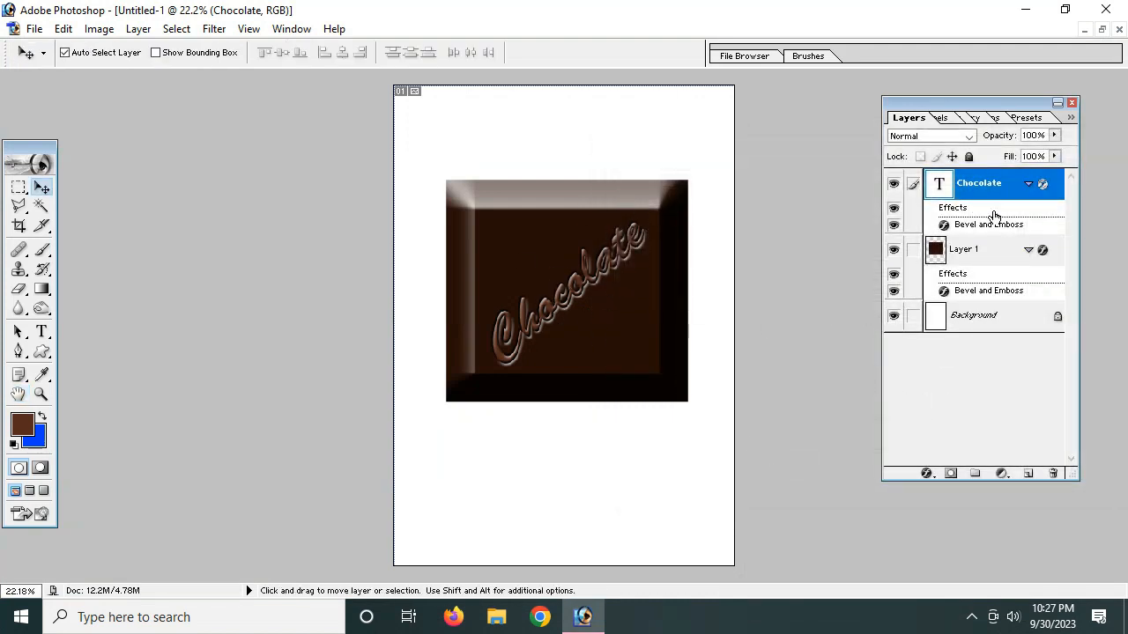
left_click(1028, 184)
left_click(1028, 216)
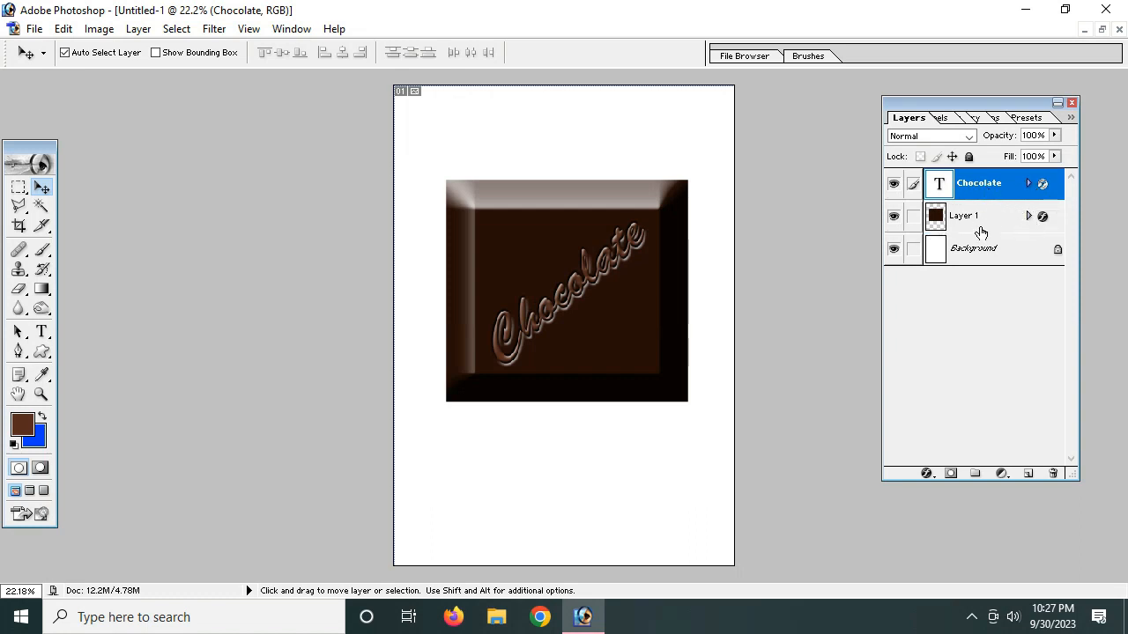
Merge the Chocolate text and Layer 1 into one layer with the background hidden, and show the background again
left_click(892, 252)
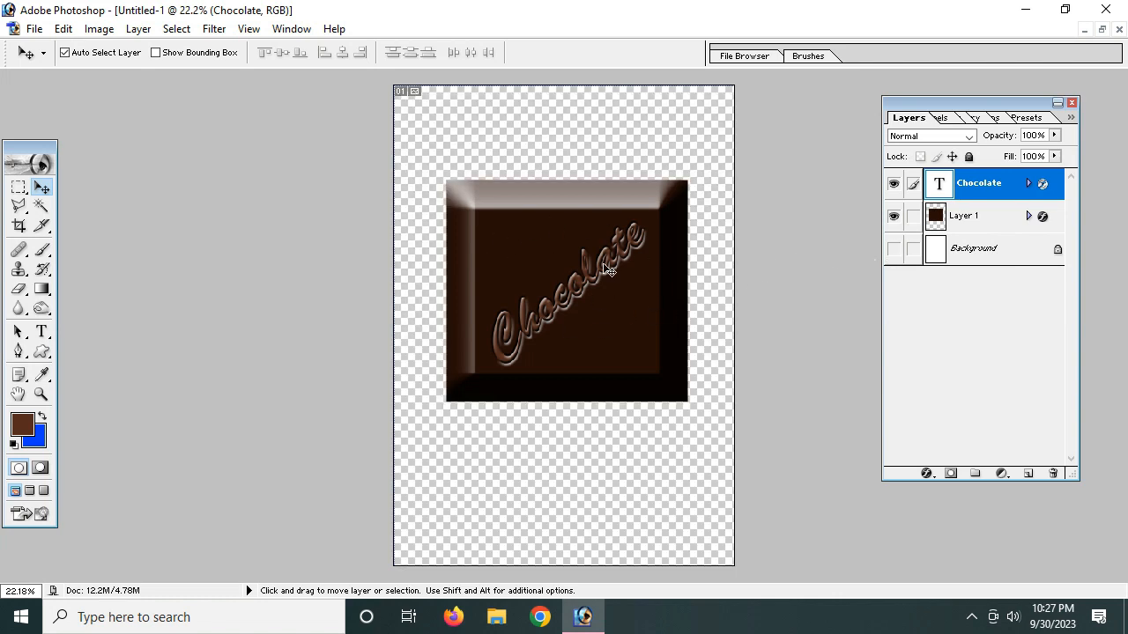
key("shift")
key("shift+ctrl+e")
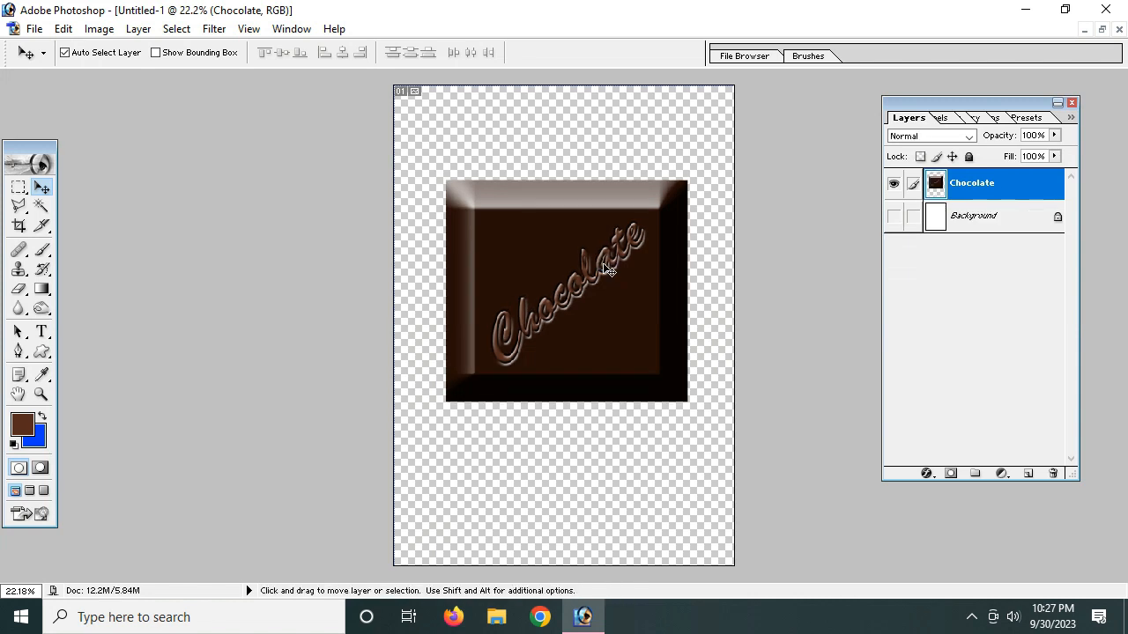
left_click(892, 217)
Scale the merged chocolate block to about 41.3% width and 44.1% height, and move it to the upper left of the page
mouse_move(614, 301)
left_mouse_down()
mouse_move(626, 282)
mouse_move(608, 296)
left_mouse_up()
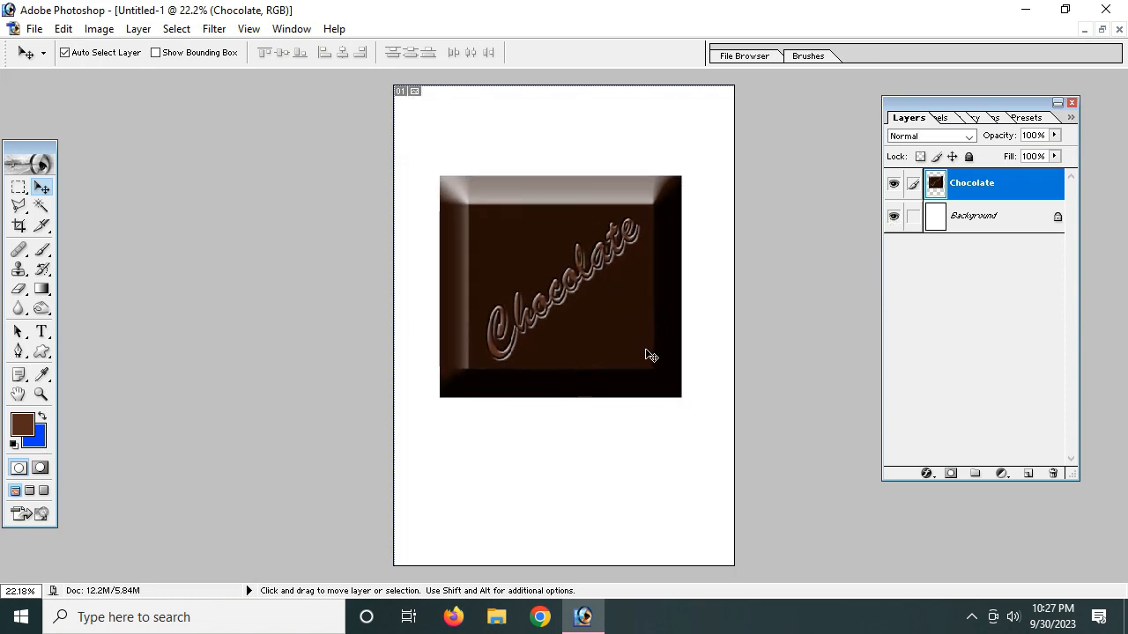
key("ctrl+t")
left_click_drag(681, 175, 540, 301)
left_click_drag(514, 343, 532, 181)
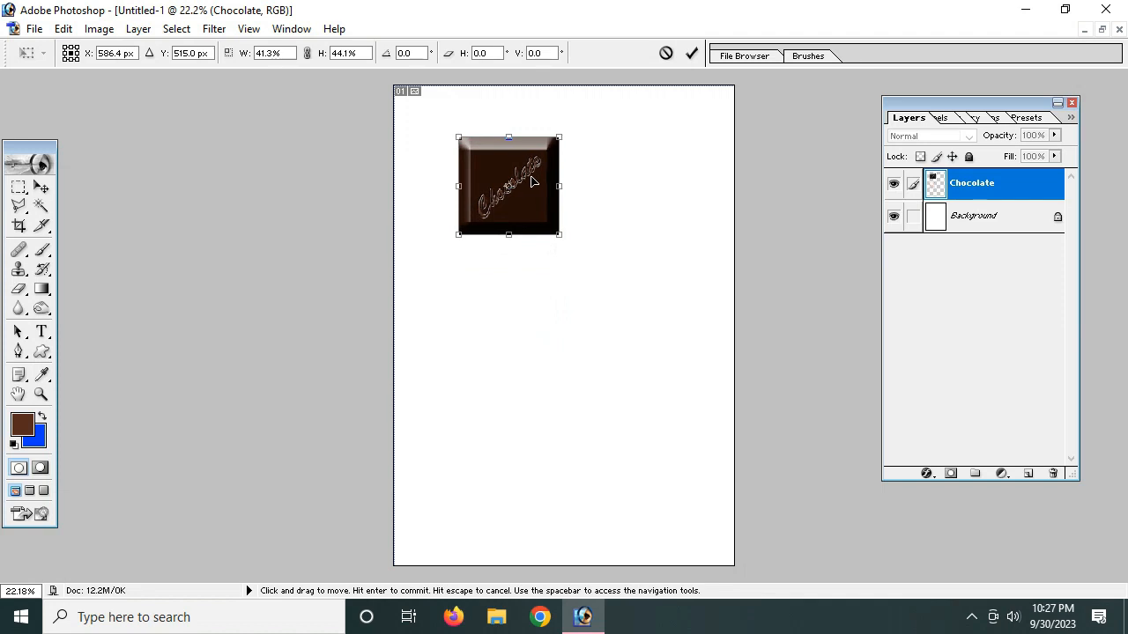
key("Return")
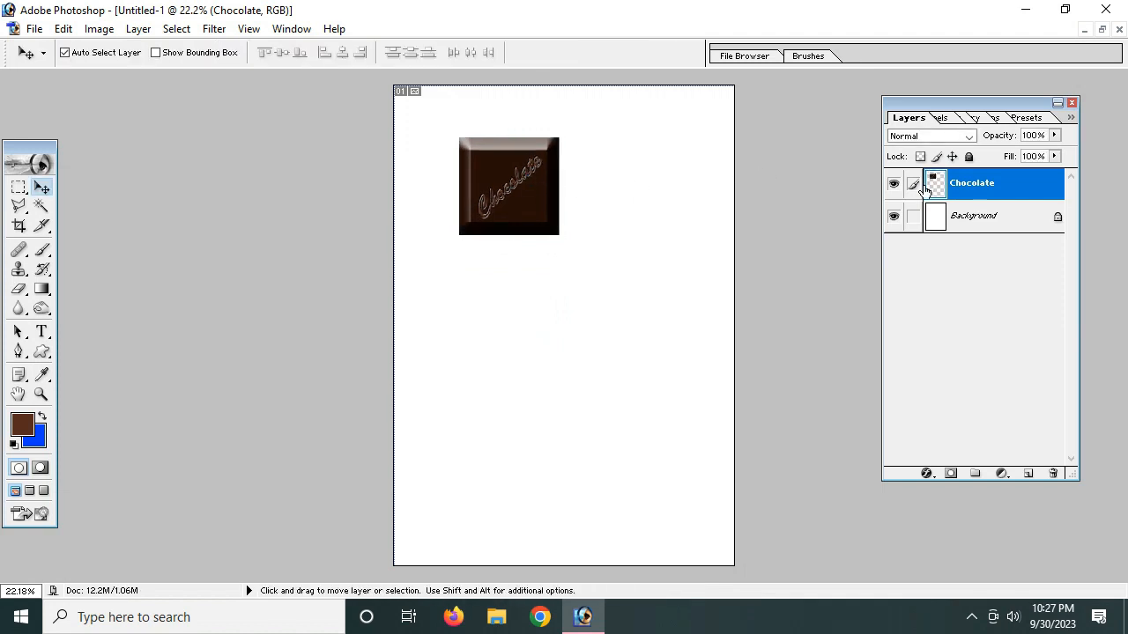
Duplicate the chocolate block's layer and align the copy flush against the right side of the original block
left_click_drag(939, 190, 1030, 469)
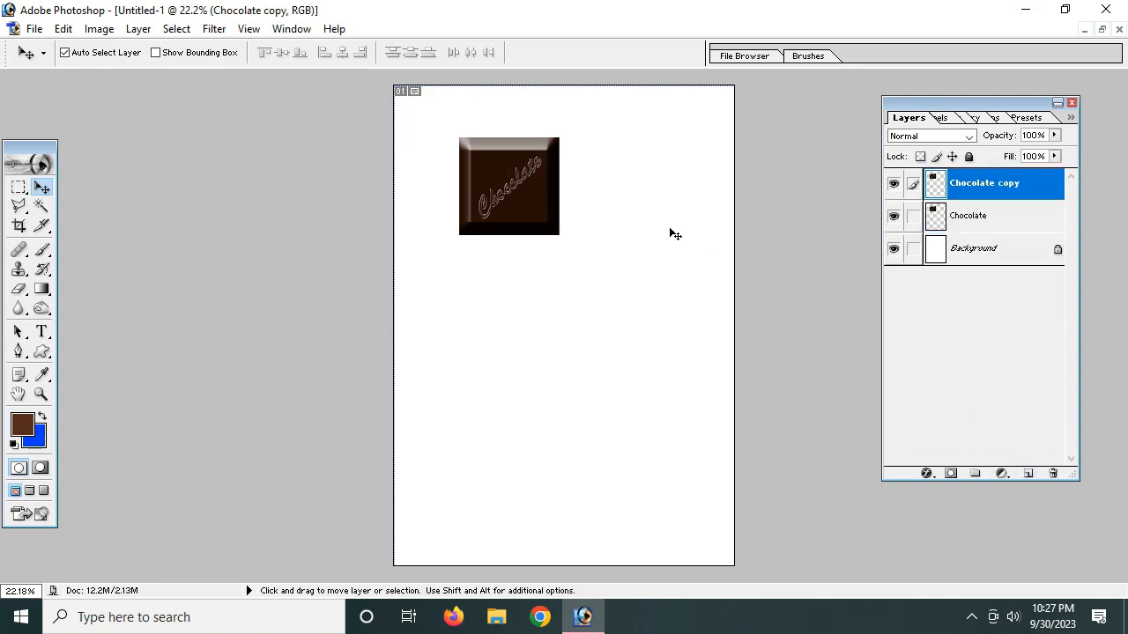
left_click_drag(537, 213, 635, 209)
key("Down")
key("Down")
key("Down")
key("Down")
key("Down")
key("Down")
key("Left")
key("Left")
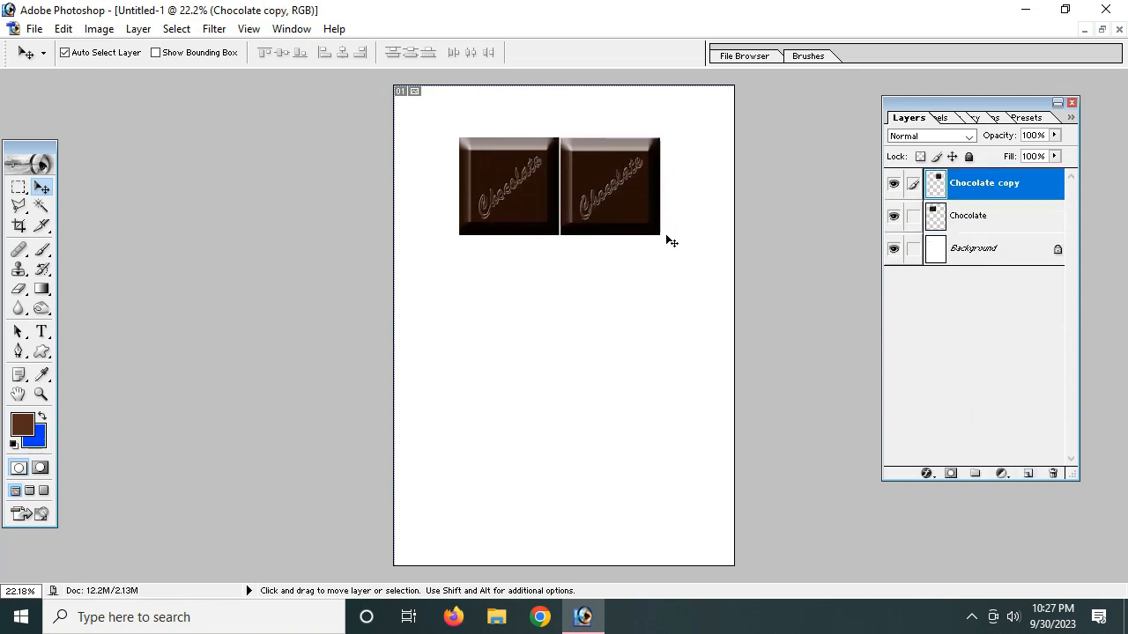
key("Left")
key("Left")
key("Left")
key("Up")
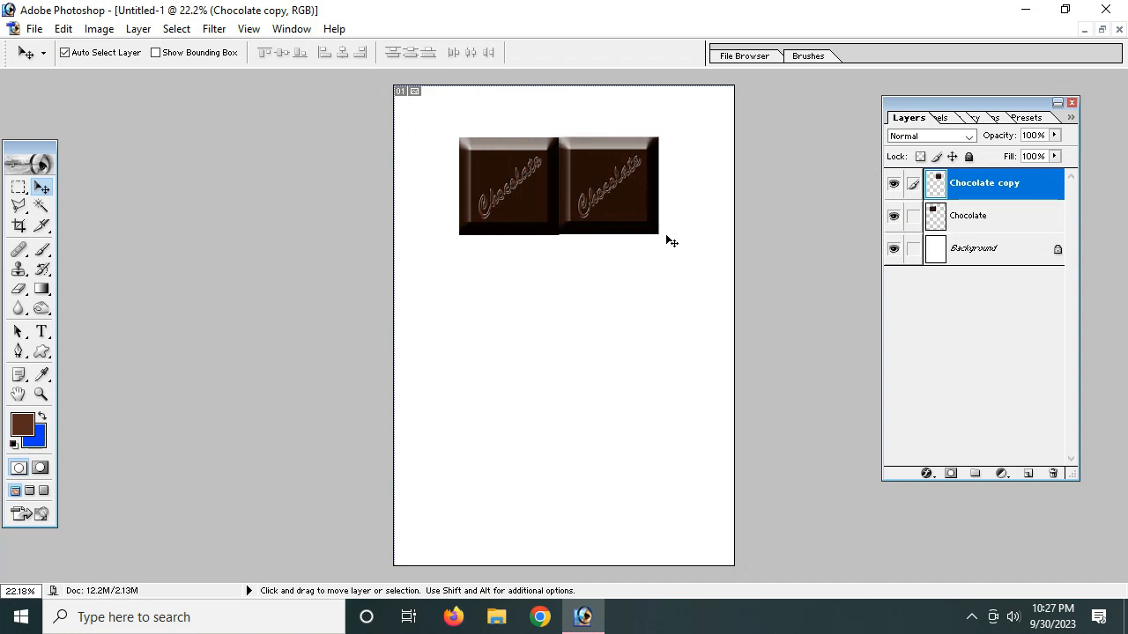
key("shift+Down")
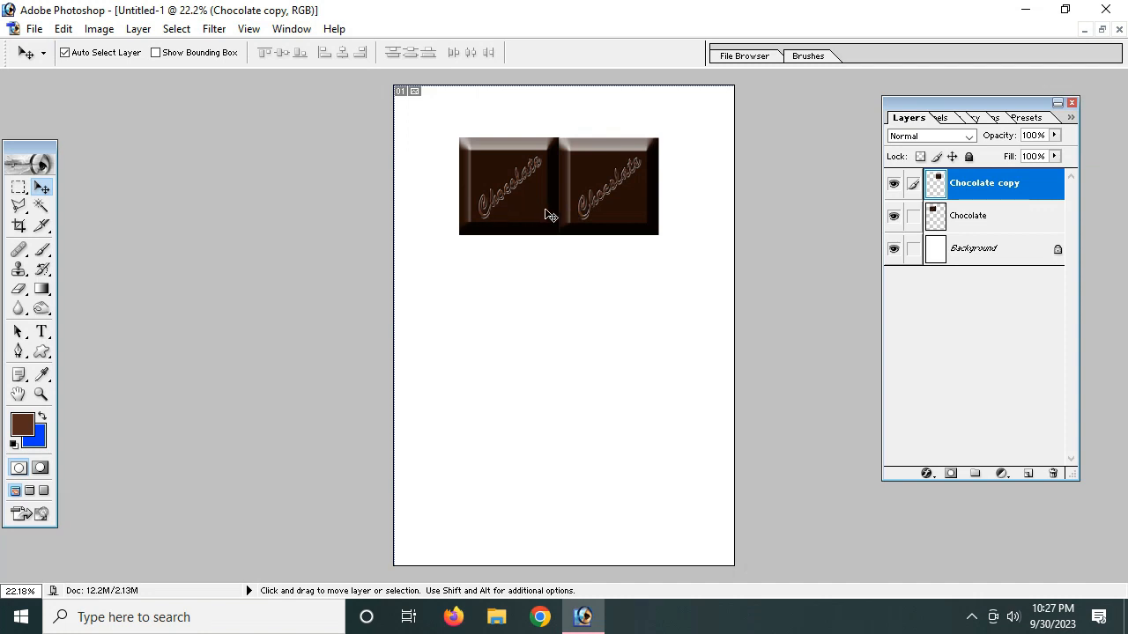
Copy the chocolate blocks downward to complete a bar of two columns and four rows
left_click_drag(598, 205, 613, 391)
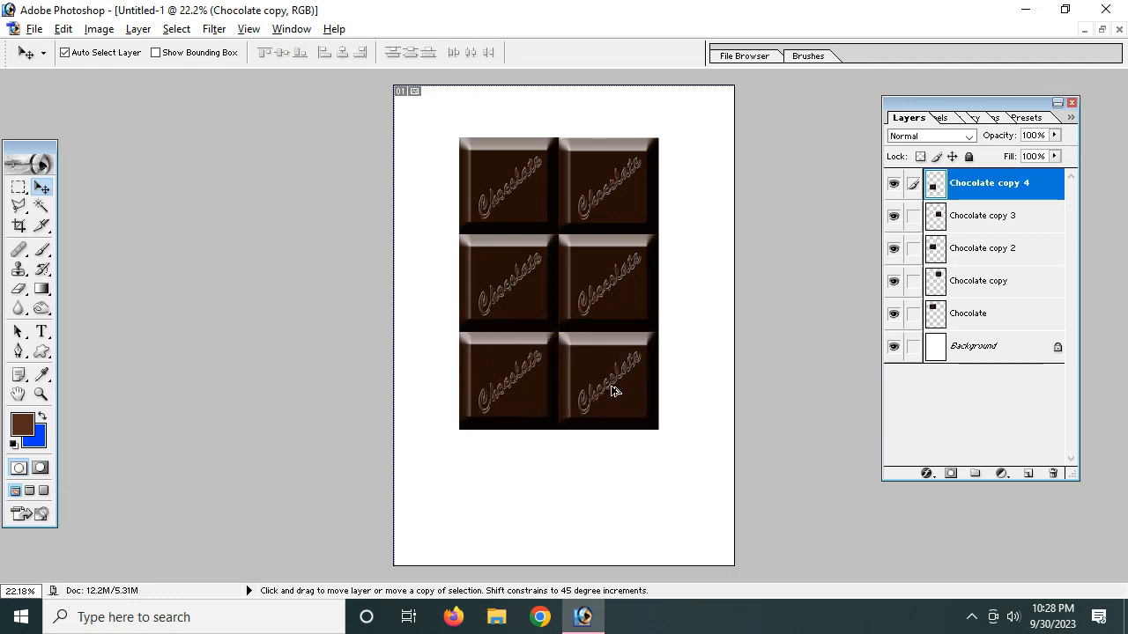
left_click(614, 391, "alt")
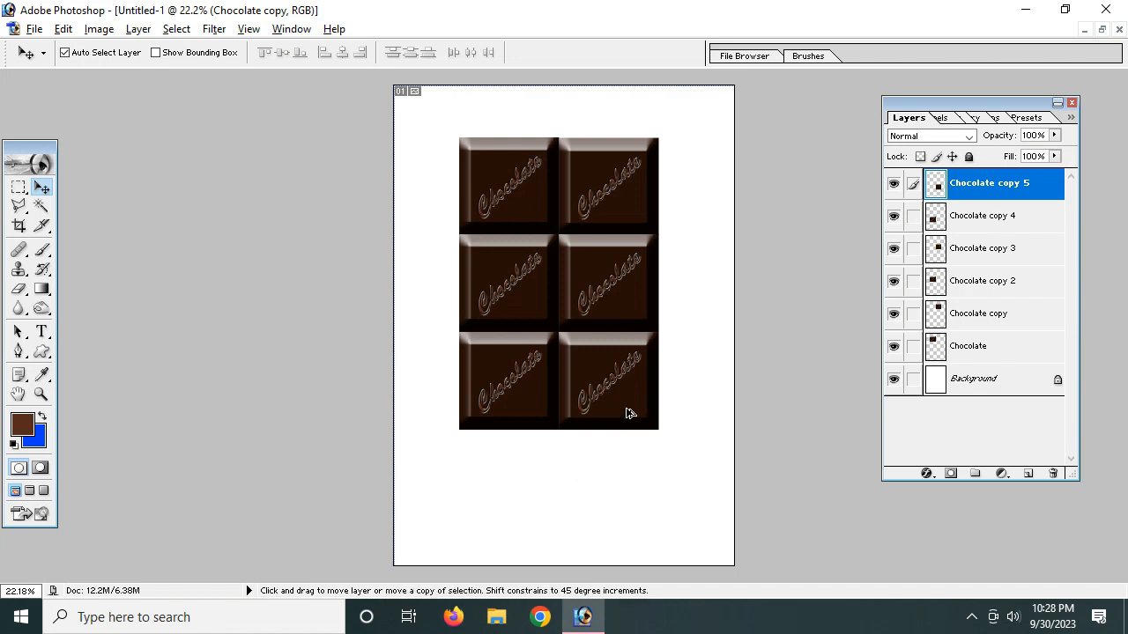
left_click_drag(626, 397, 641, 503)
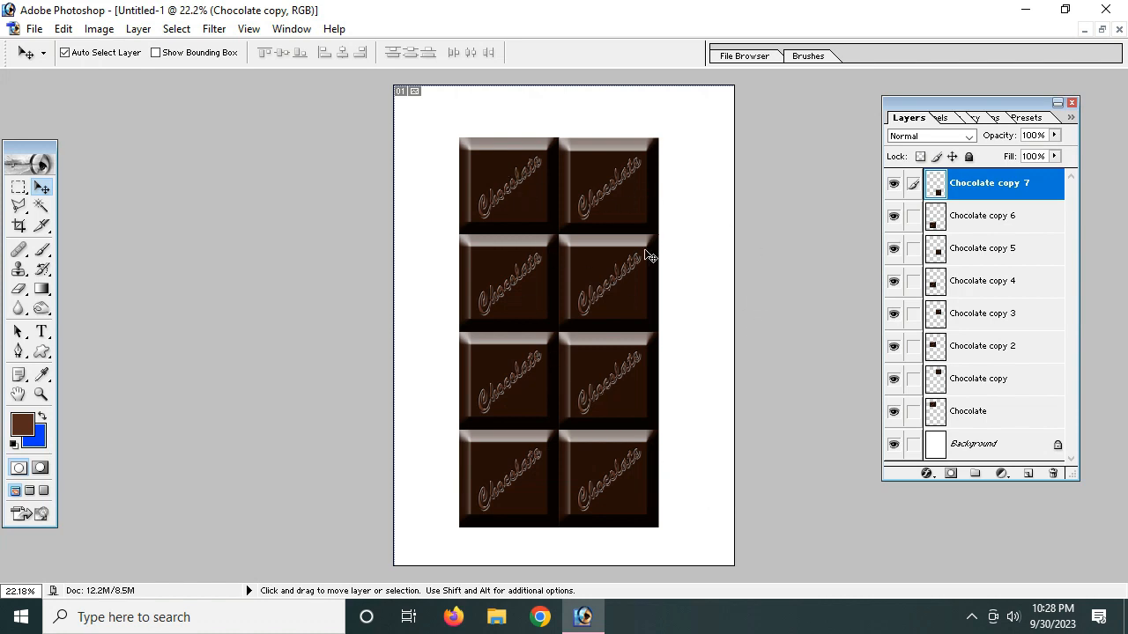
Merge all the chocolate block layers into one with the background hidden, and show the background again
left_click(894, 445)
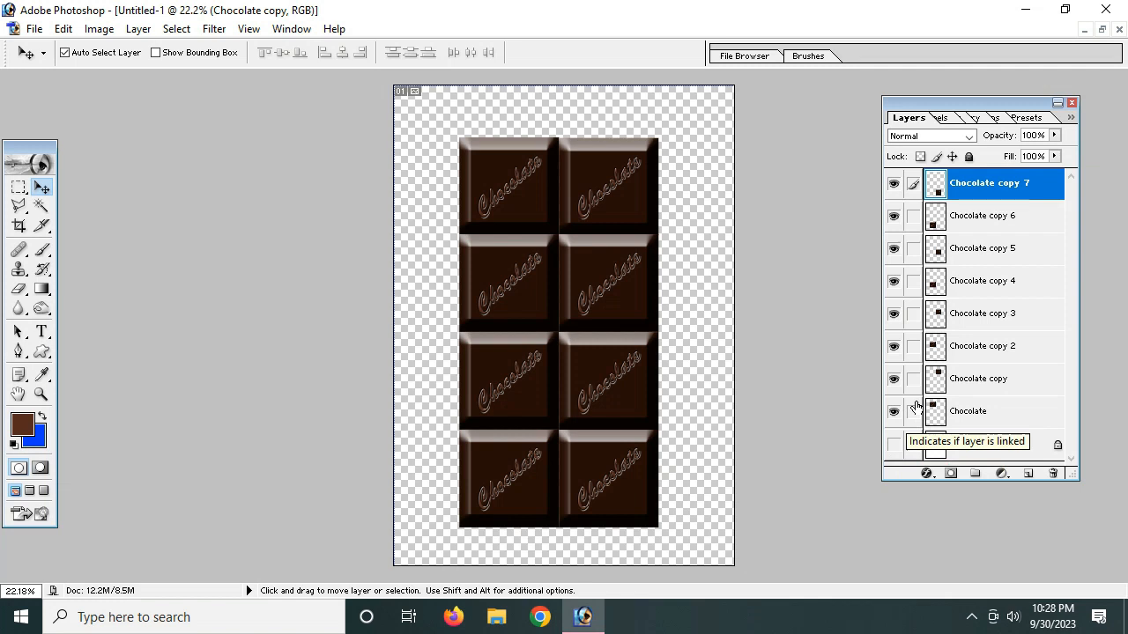
key("shift+ctrl+e")
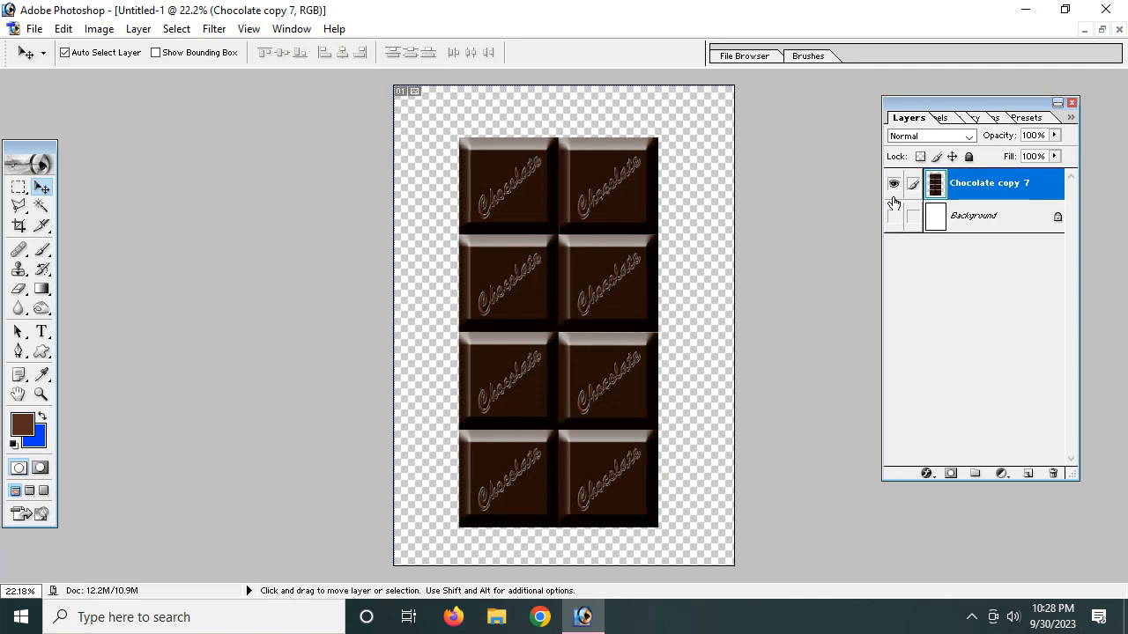
left_click(893, 217)
Reposition the merged chocolate bar so it sits roughly centered on the white page
mouse_move(611, 375)
left_mouse_down()
mouse_move(629, 363)
mouse_move(600, 369)
mouse_move(613, 370)
left_mouse_up()
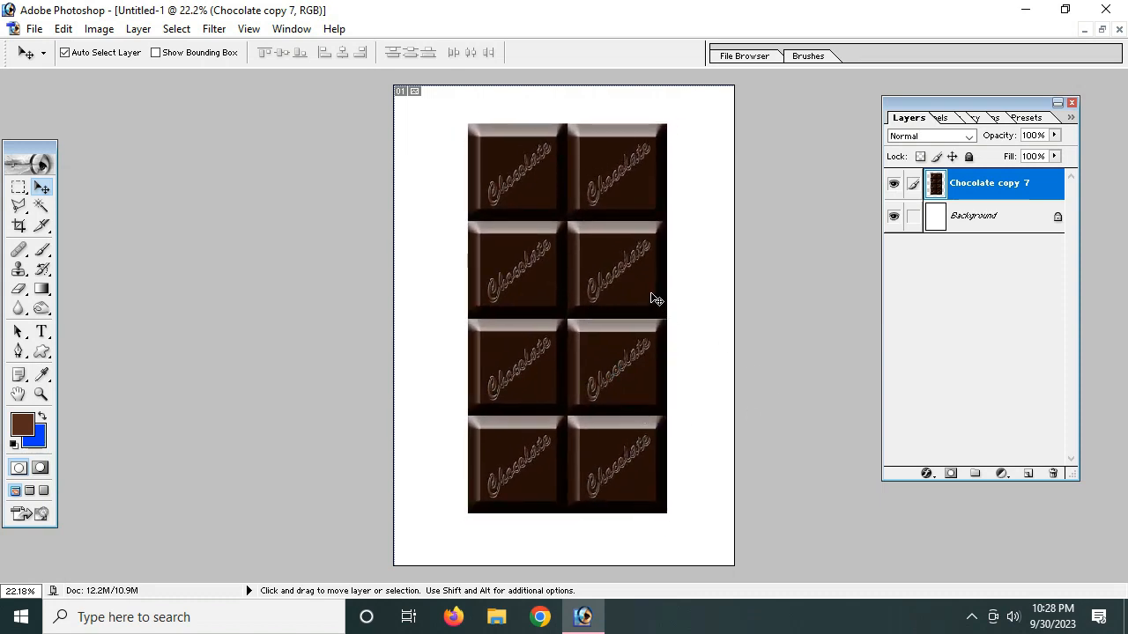
left_click_drag(651, 293, 647, 299)
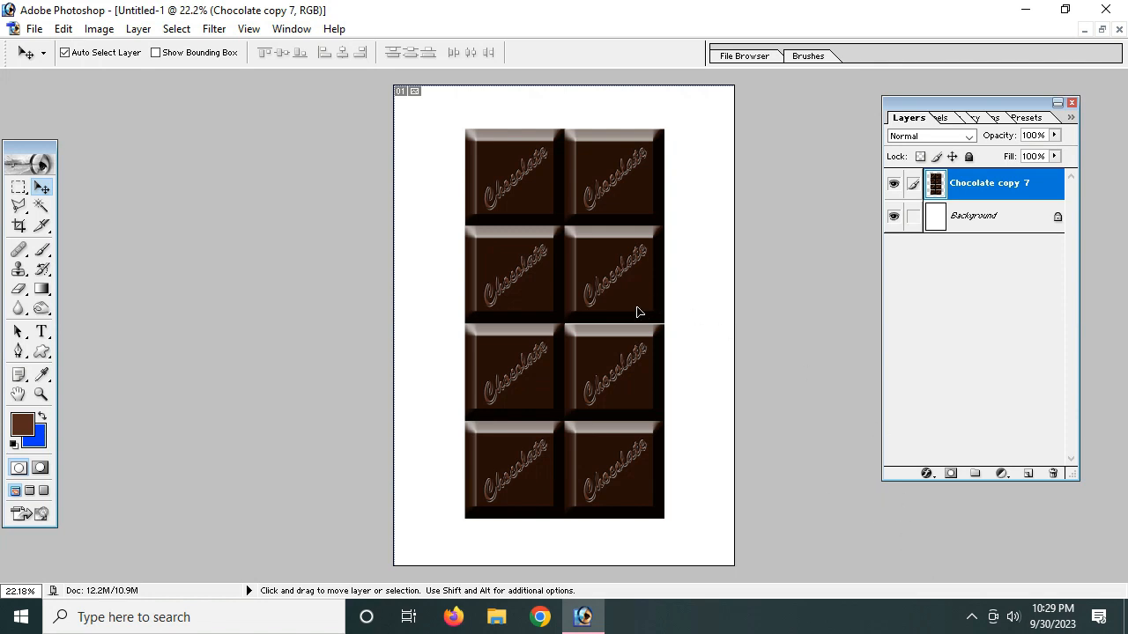
mouse_move(638, 311)
left_mouse_down()
mouse_move(636, 290)
mouse_move(646, 320)
mouse_move(634, 305)
left_mouse_up()
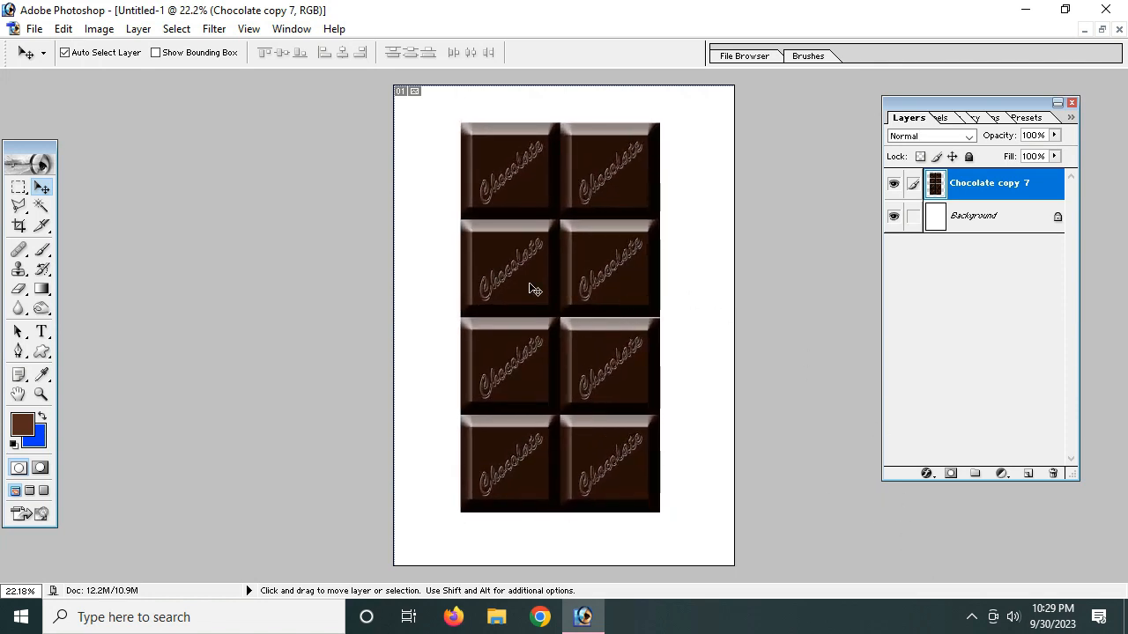
Save the design to the Desktop as a JPEG copy named Chocolate, at Maximum quality (12) with the Baseline ("Standard") format
left_click(35, 28)
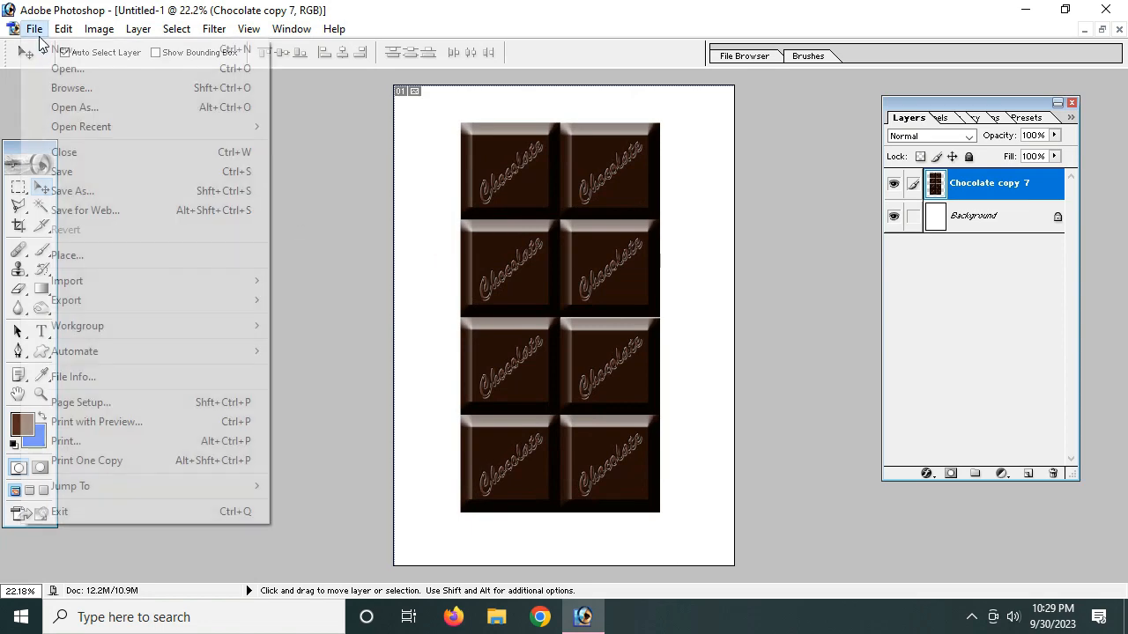
left_click(76, 189)
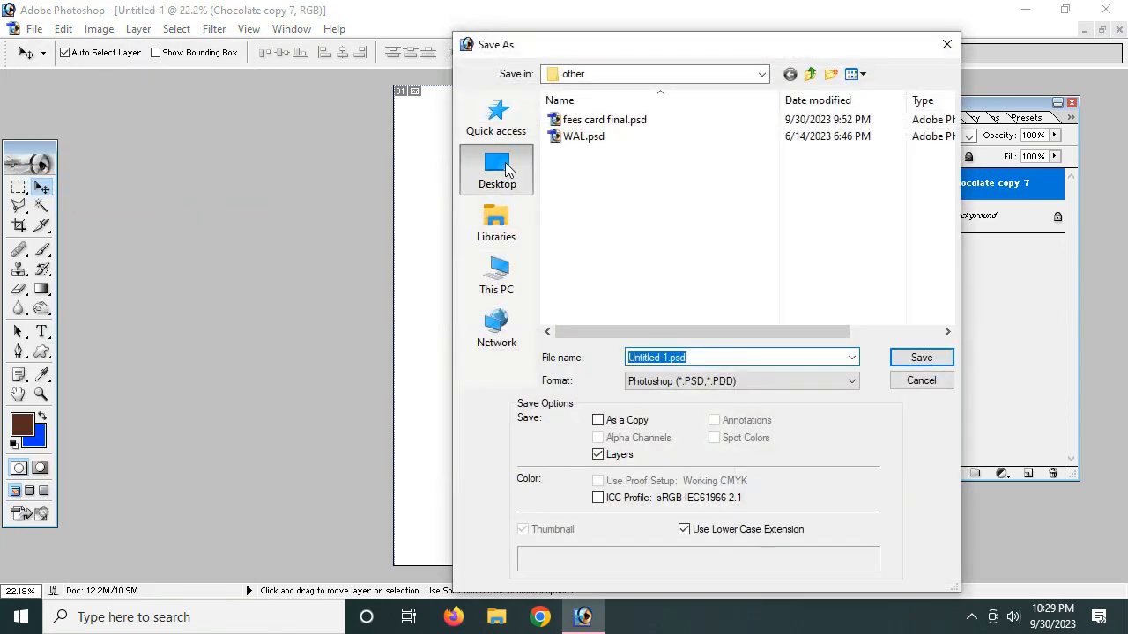
left_click(502, 171)
left_click(713, 385)
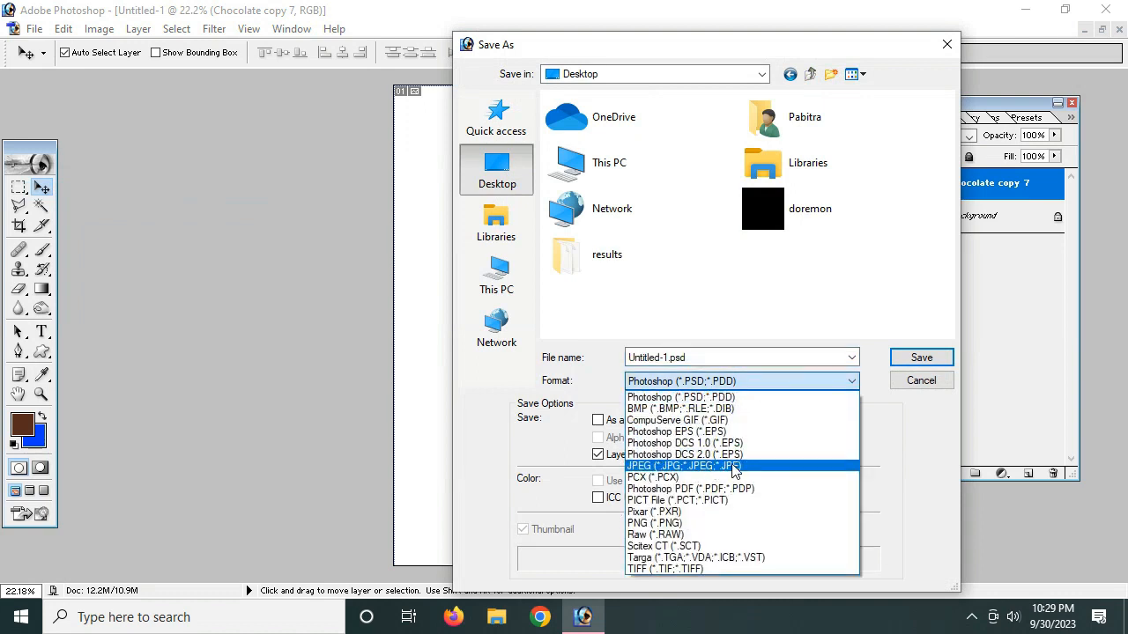
left_click(650, 467)
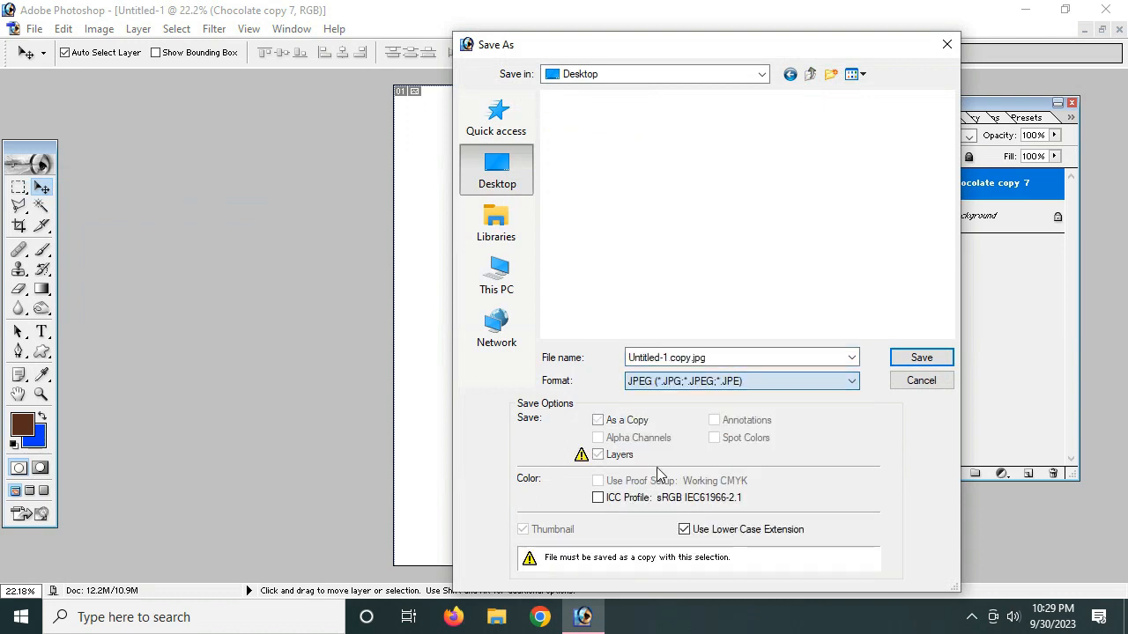
left_click(723, 357)
type("Chocolate")
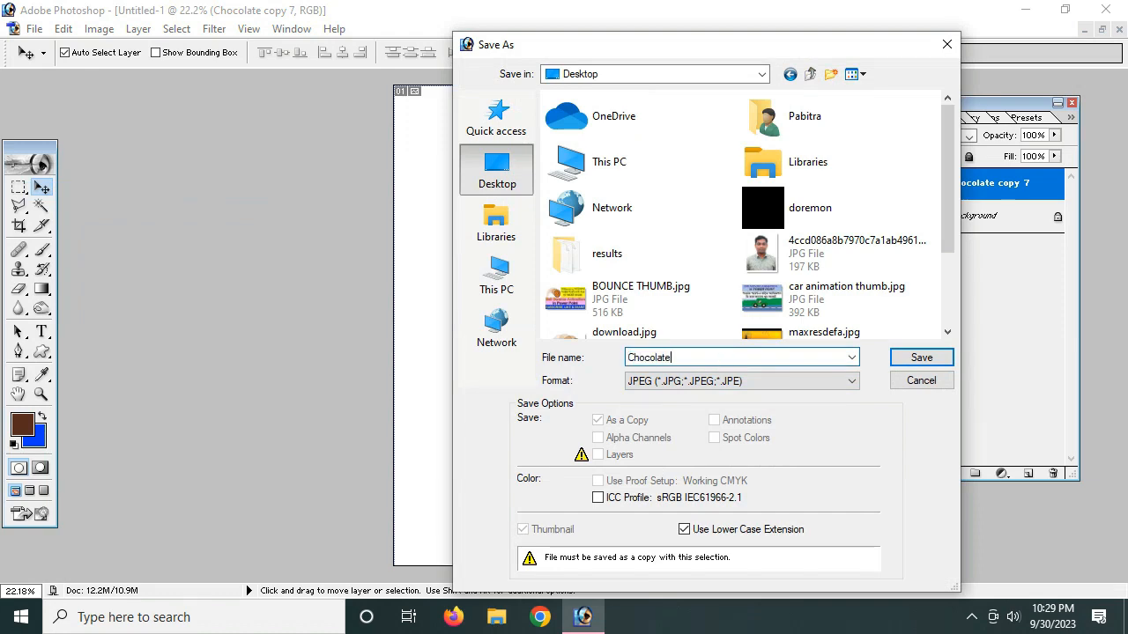
left_click(920, 358)
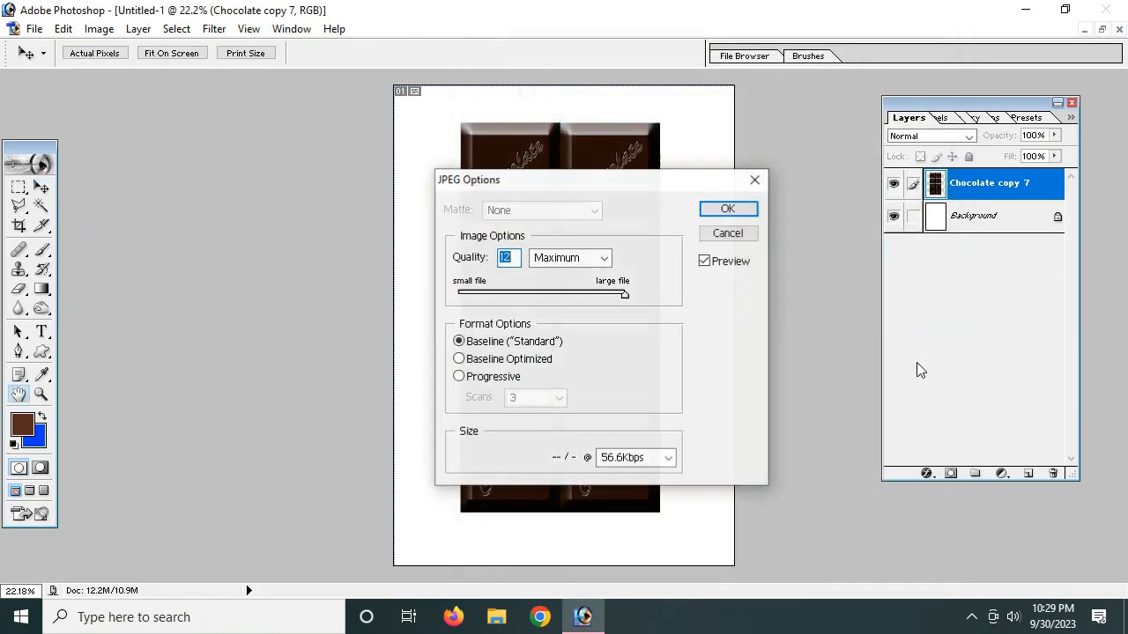
left_click(728, 211)
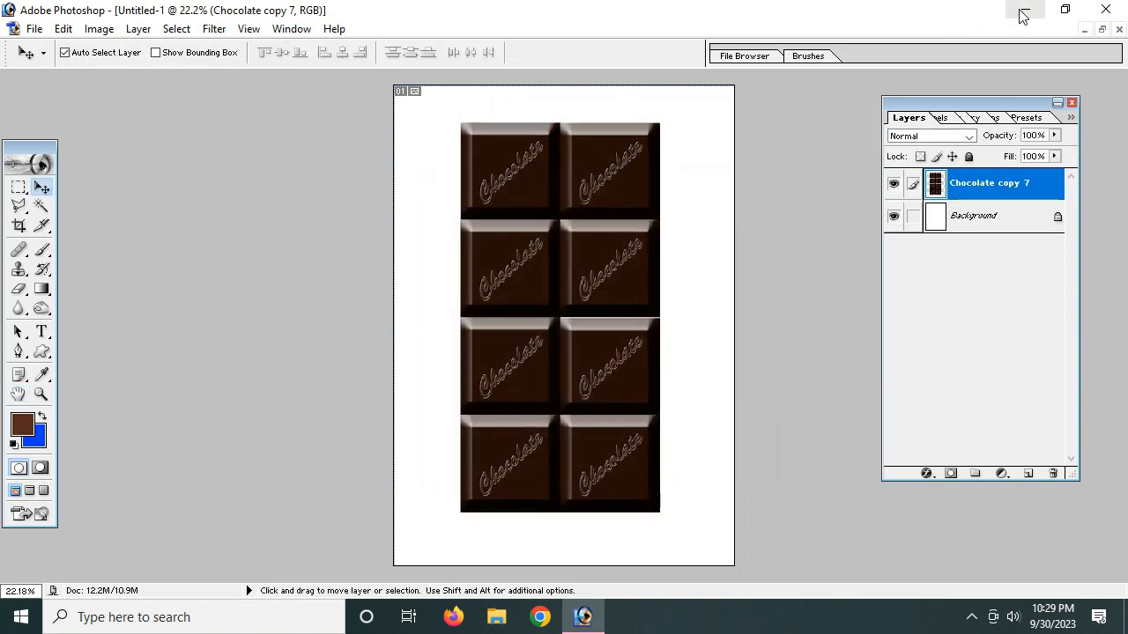
Open Chocolate.jpg from the desktop, examine the chocolate blocks and lettering close up, and close the picture viewer
left_click(1021, 14)
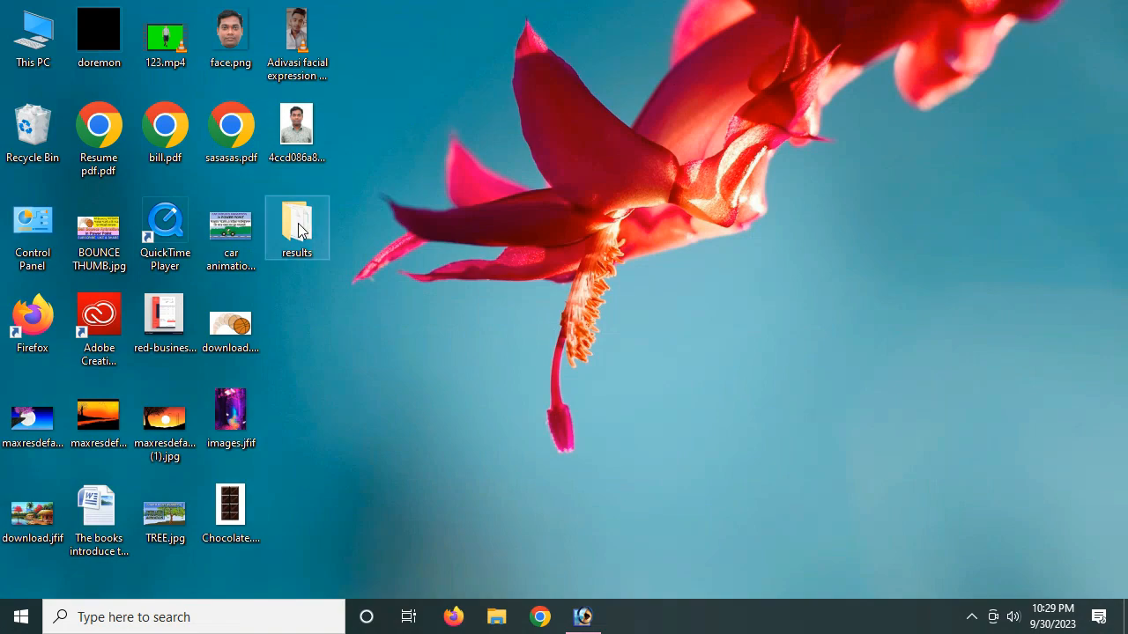
double_click(230, 506)
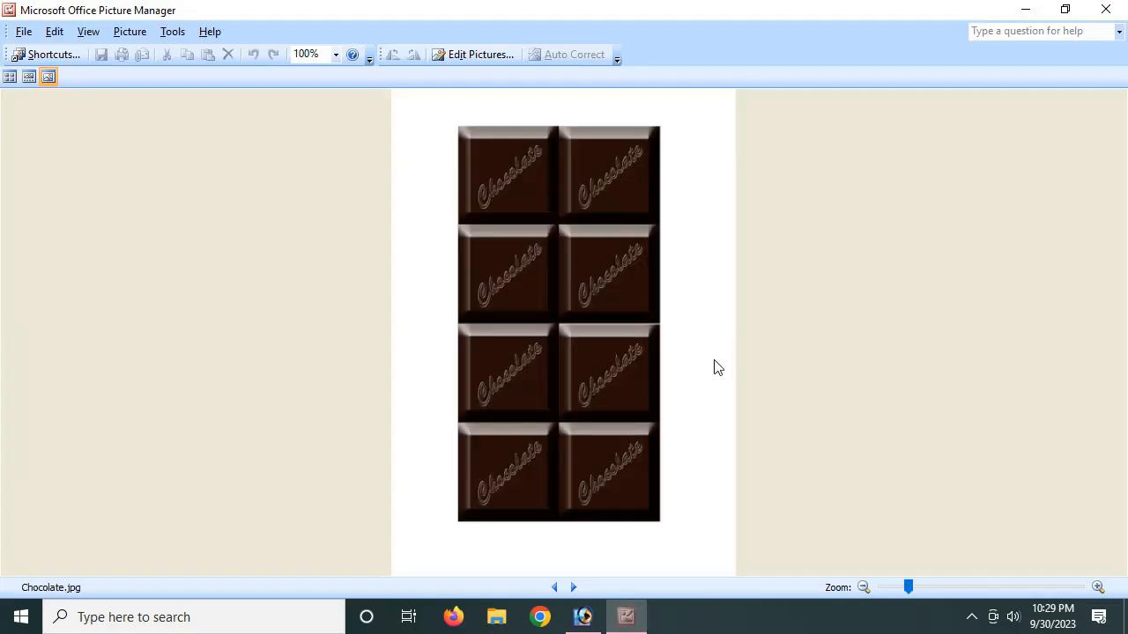
left_click_drag(909, 587, 958, 588)
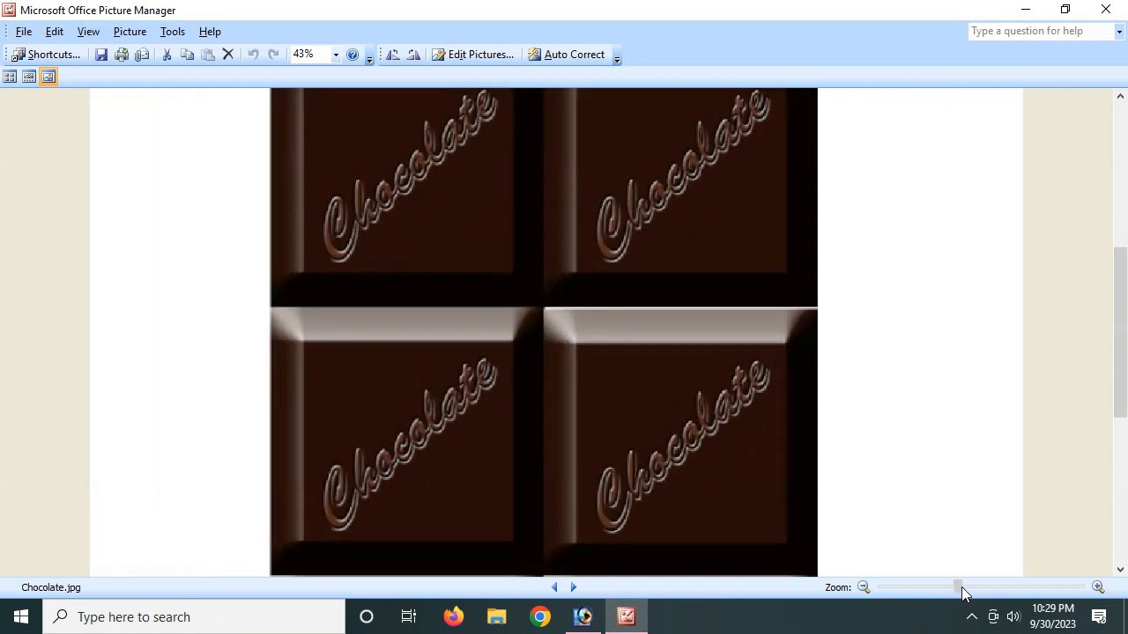
left_click_drag(624, 273, 630, 495)
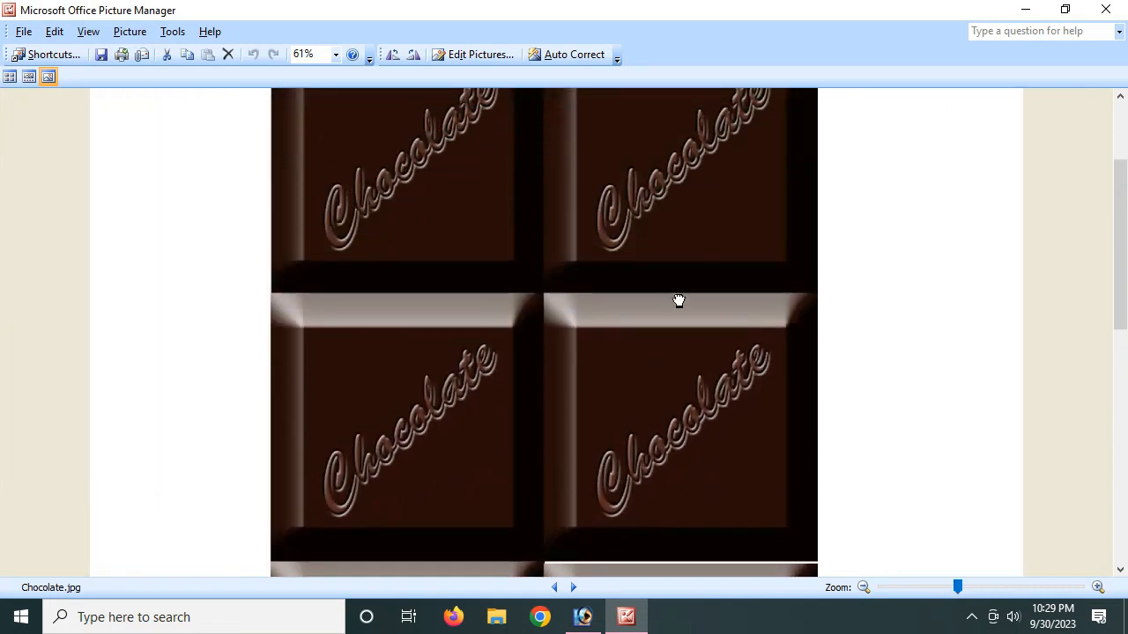
mouse_move(677, 300)
left_mouse_down()
mouse_move(647, 491)
mouse_move(659, 308)
left_mouse_up()
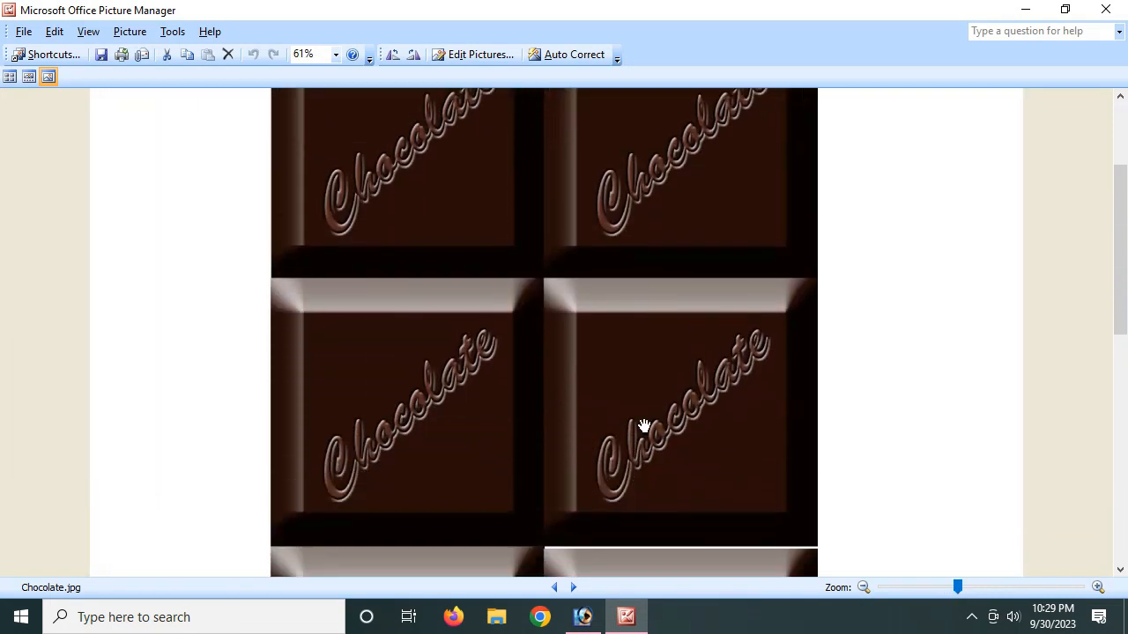
left_click_drag(644, 427, 631, 267)
left_click_drag(642, 424, 631, 296)
left_click_drag(624, 448, 642, 304)
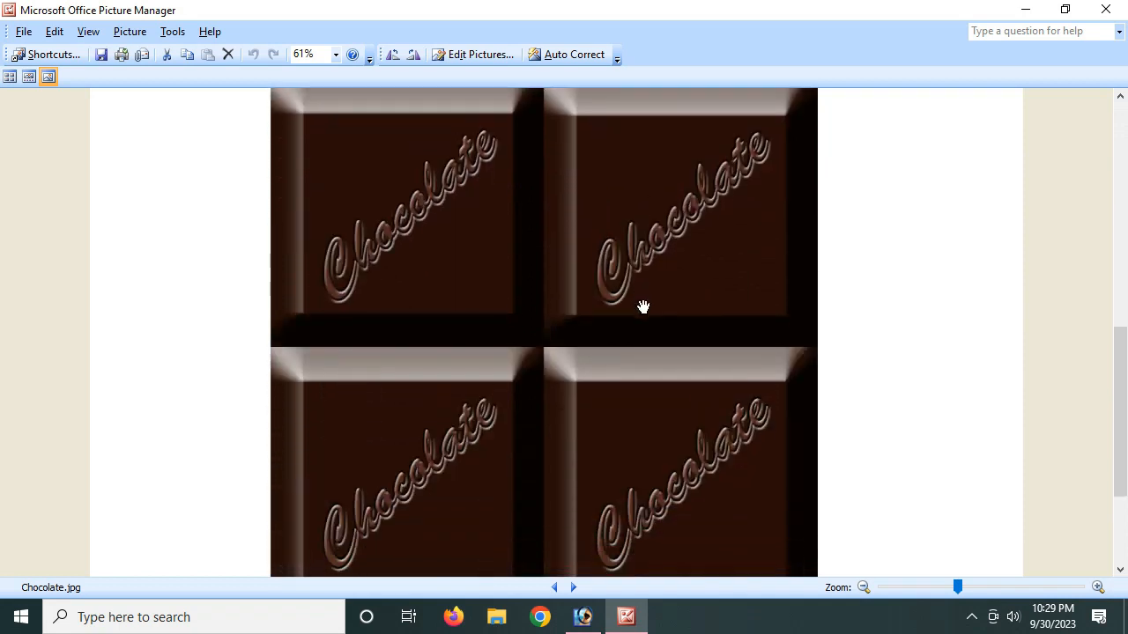
left_click_drag(648, 526, 673, 324)
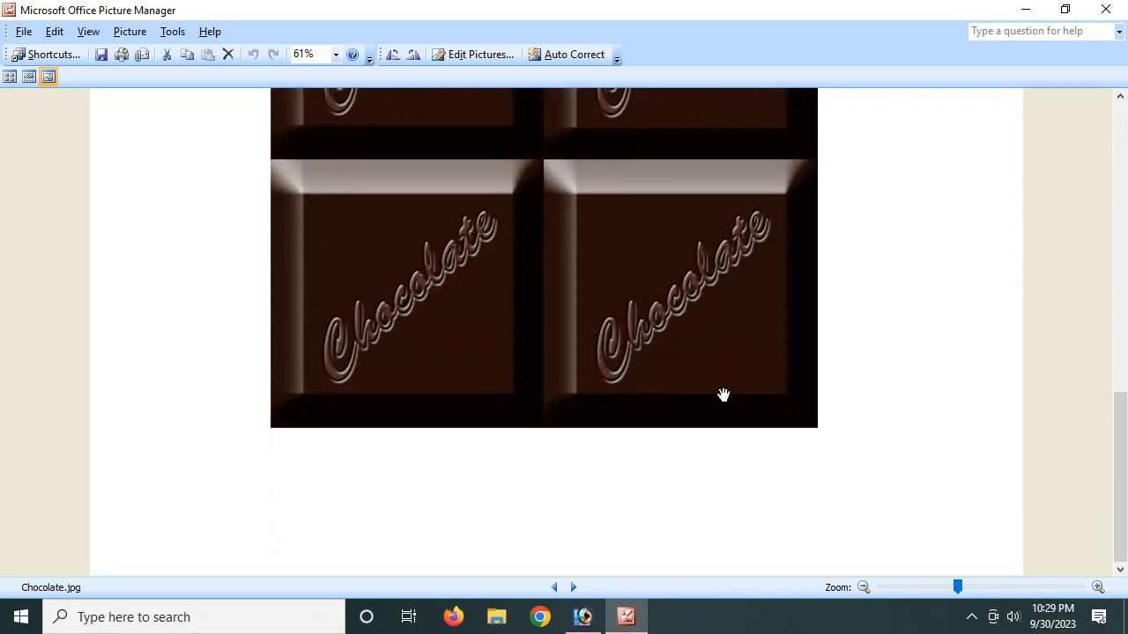
left_click(1106, 9)
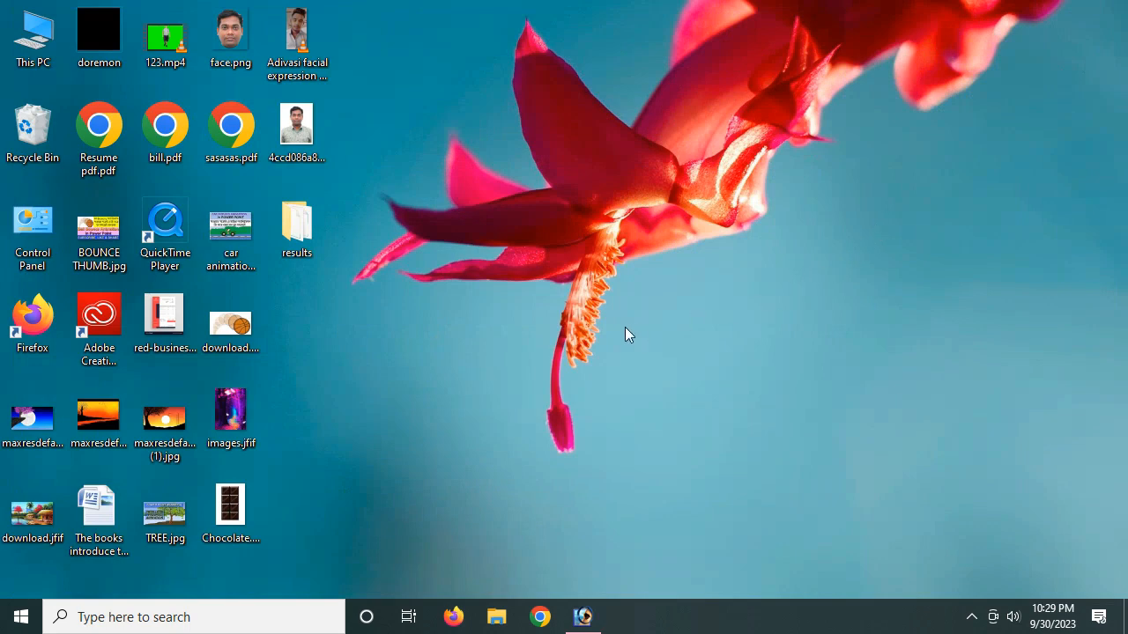
Open Notepad and write "Thank you for watching" with a second line starting "please Su"
left_click(132, 617)
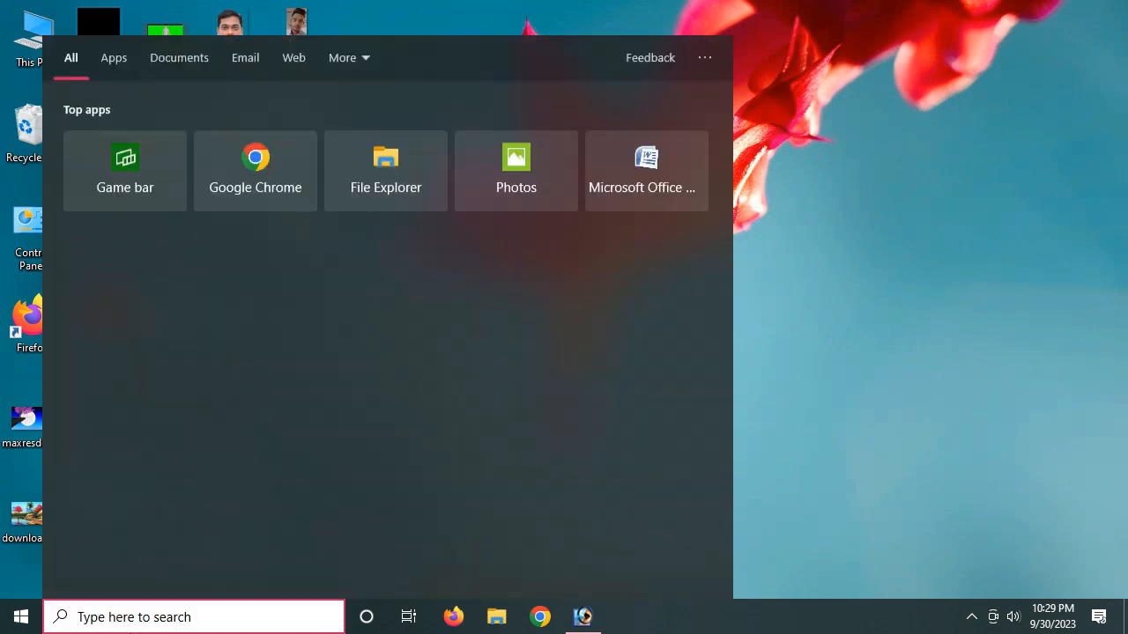
type("note")
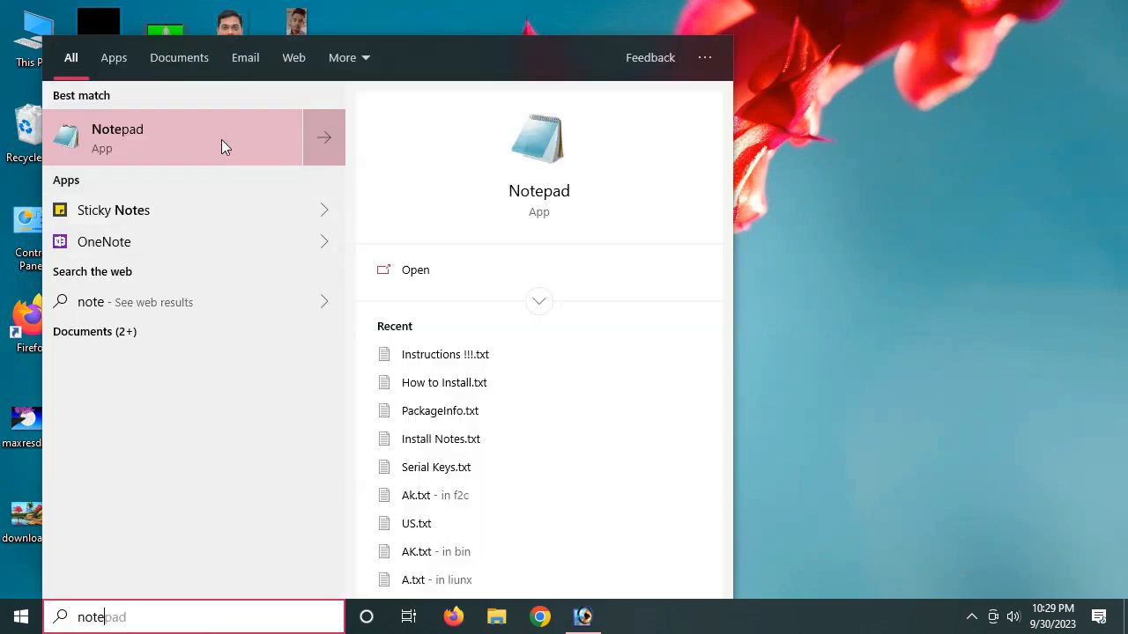
left_click(221, 139)
left_click_drag(659, 56, 630, 1)
type("Than")
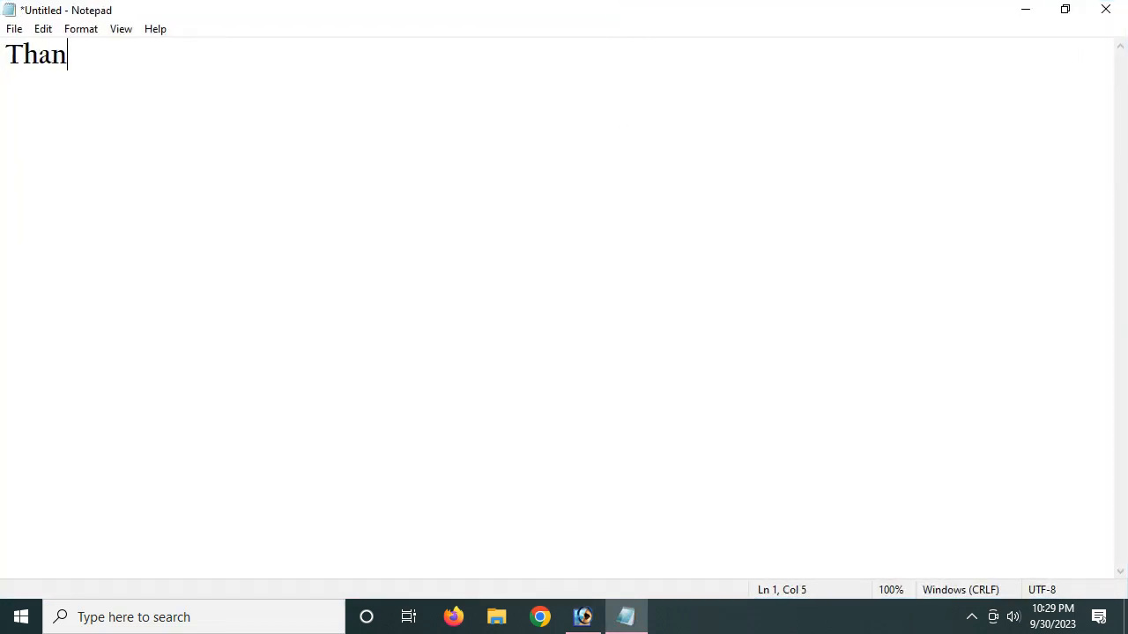
type("k you")
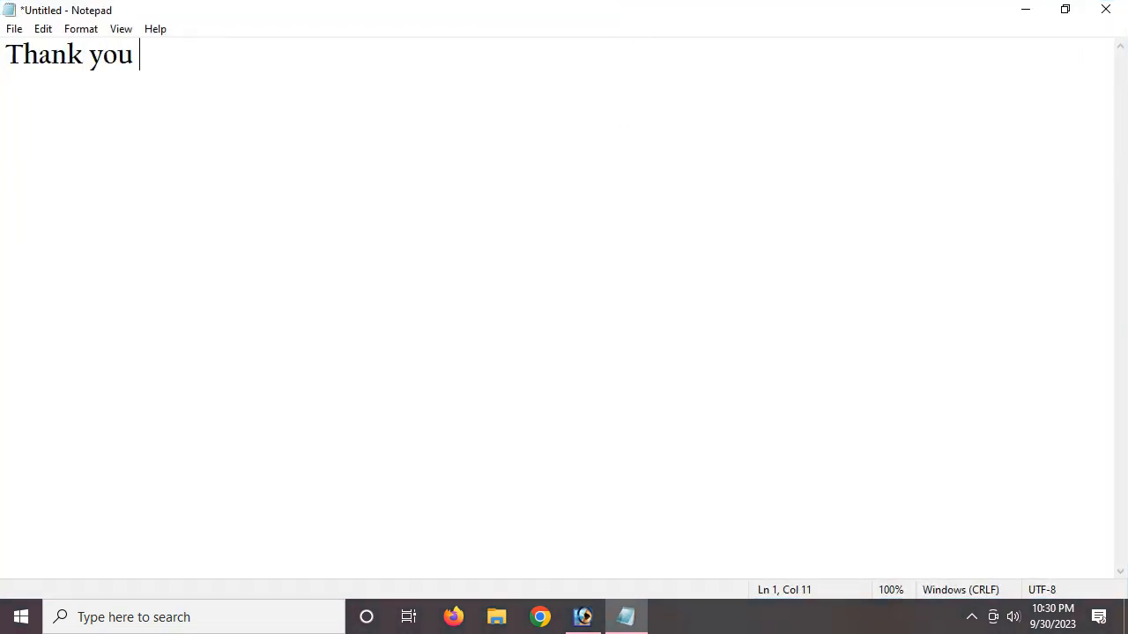
type(" for watching ")
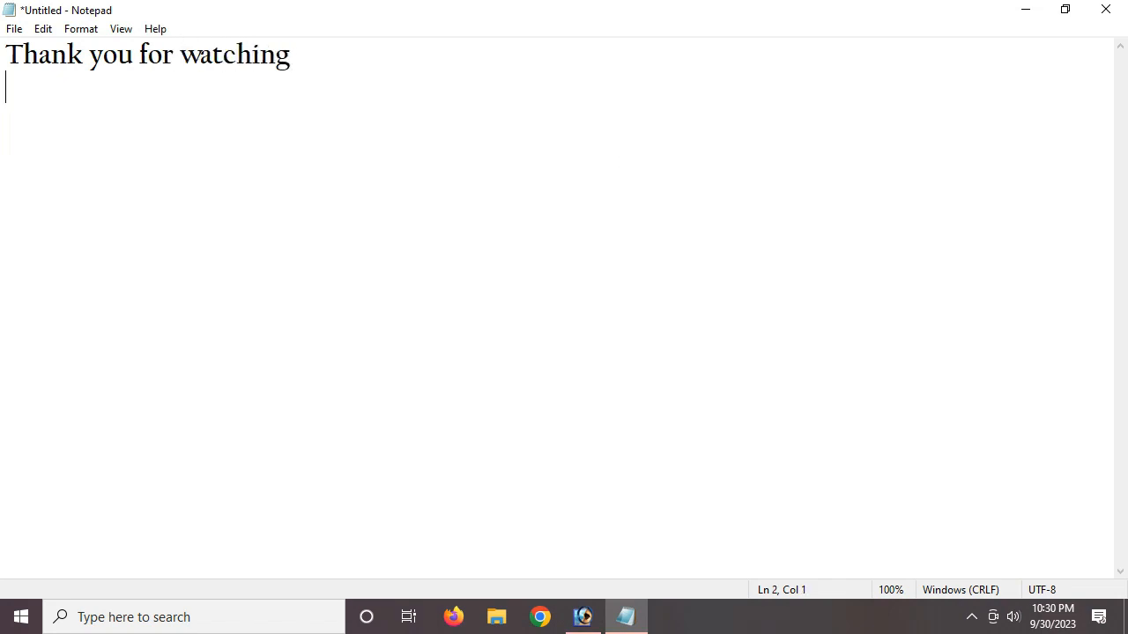
type("please Subs")
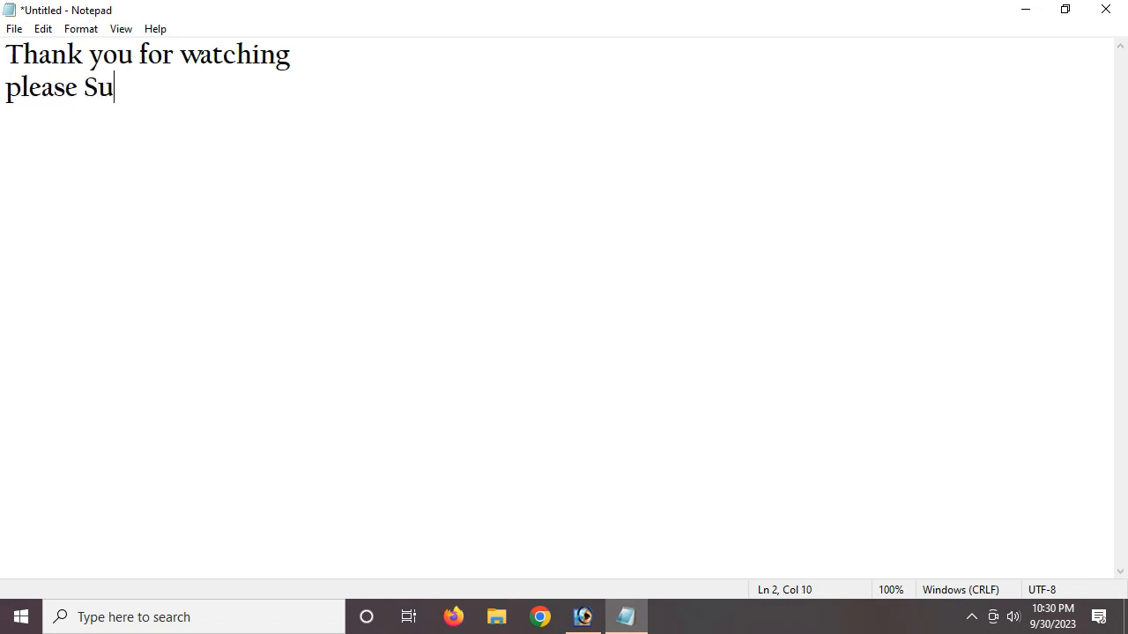